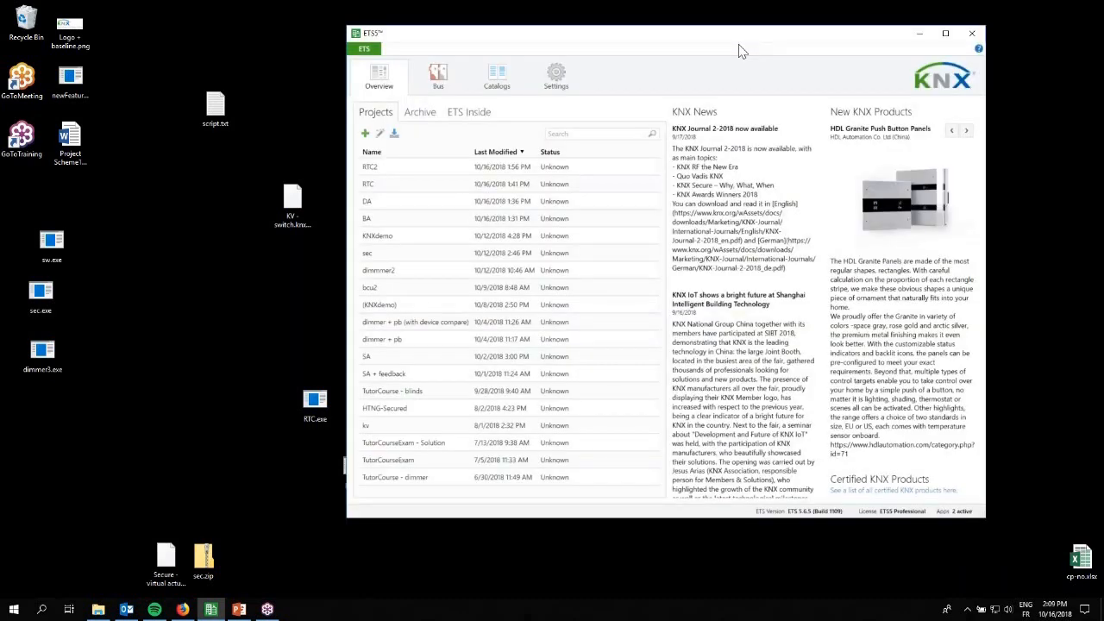
# Step: Open the DA project and expand area 1 and line 1.1 in the topology to list the line's devices
pyautogui.moveTo(740, 51); pyautogui.dragTo(548, 64)
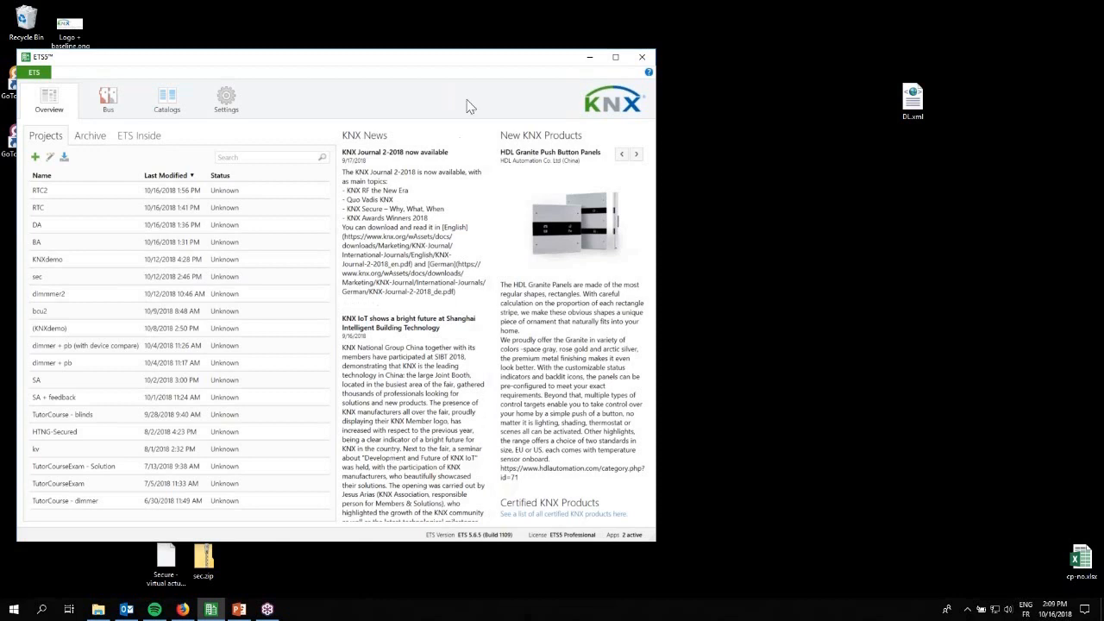
pyautogui.moveTo(573, 63); pyautogui.dragTo(999, 65)
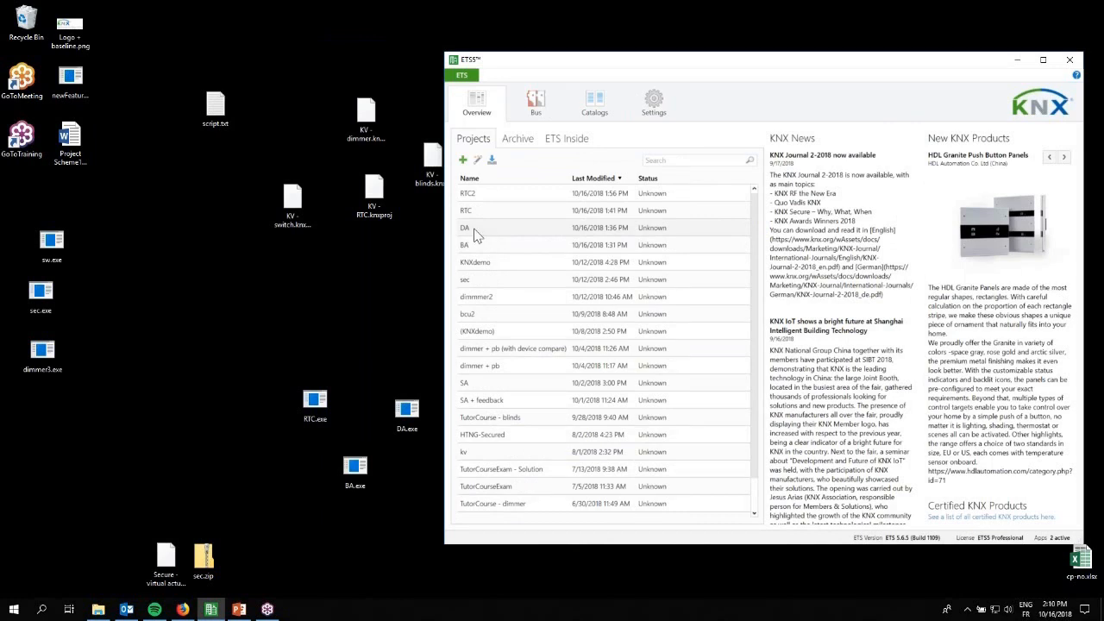
pyautogui.click(479, 233)
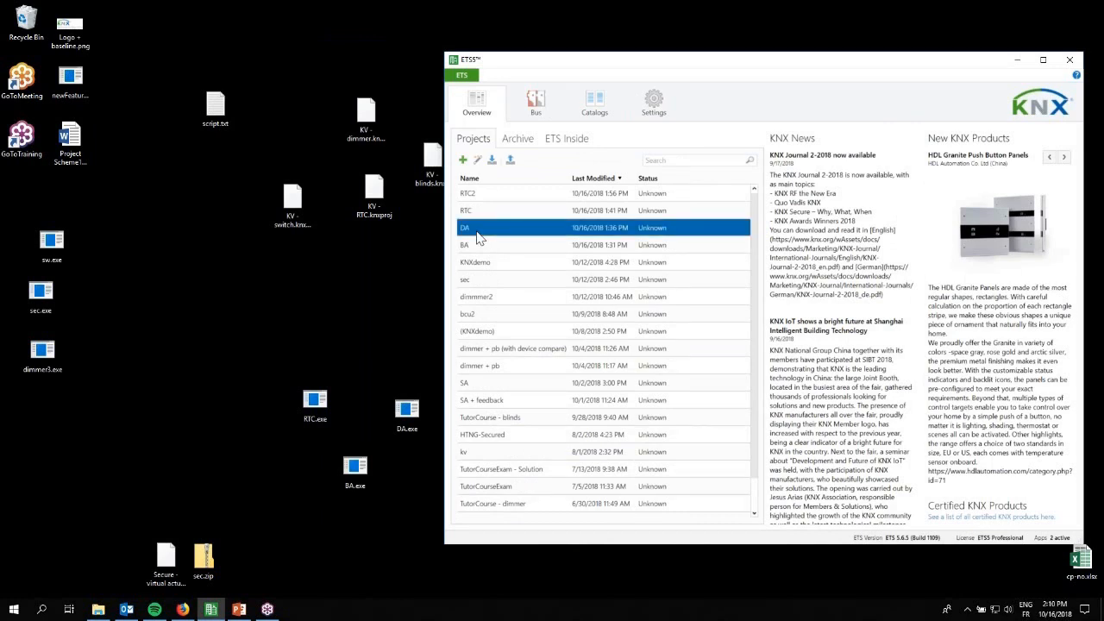
pyautogui.doubleClick(480, 233)
pyautogui.click(451, 171)
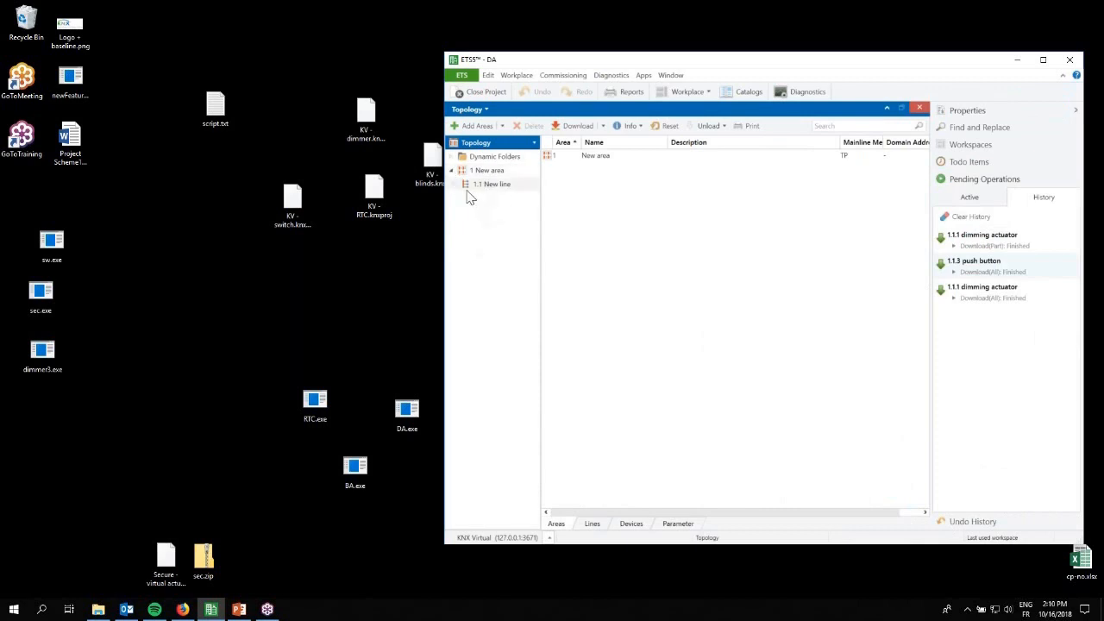
pyautogui.click(455, 187)
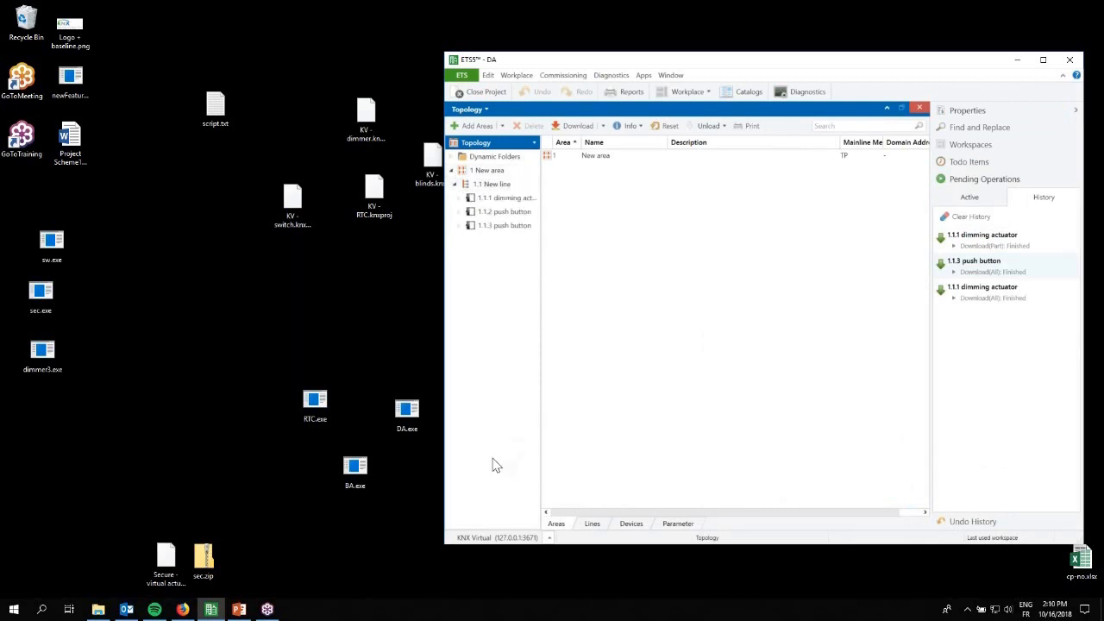
# Step: Launch the DA.exe KNX Virtual simulator from the desktop, place it beside ETS and accept its address and port settings
pyautogui.doubleClick(410, 422)
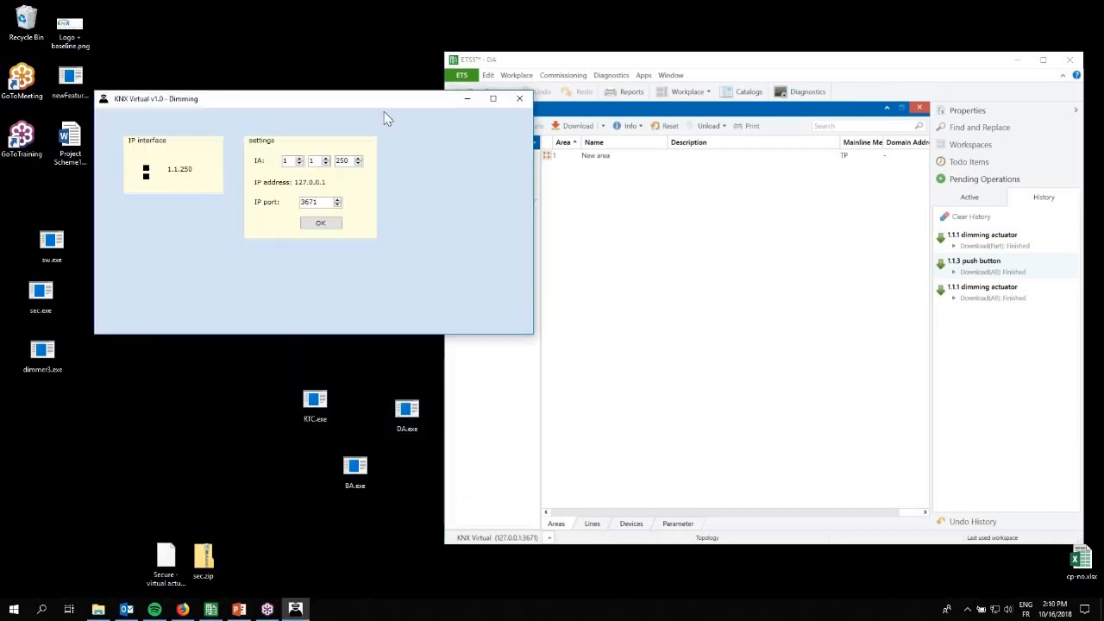
pyautogui.moveTo(387, 103); pyautogui.dragTo(301, 120)
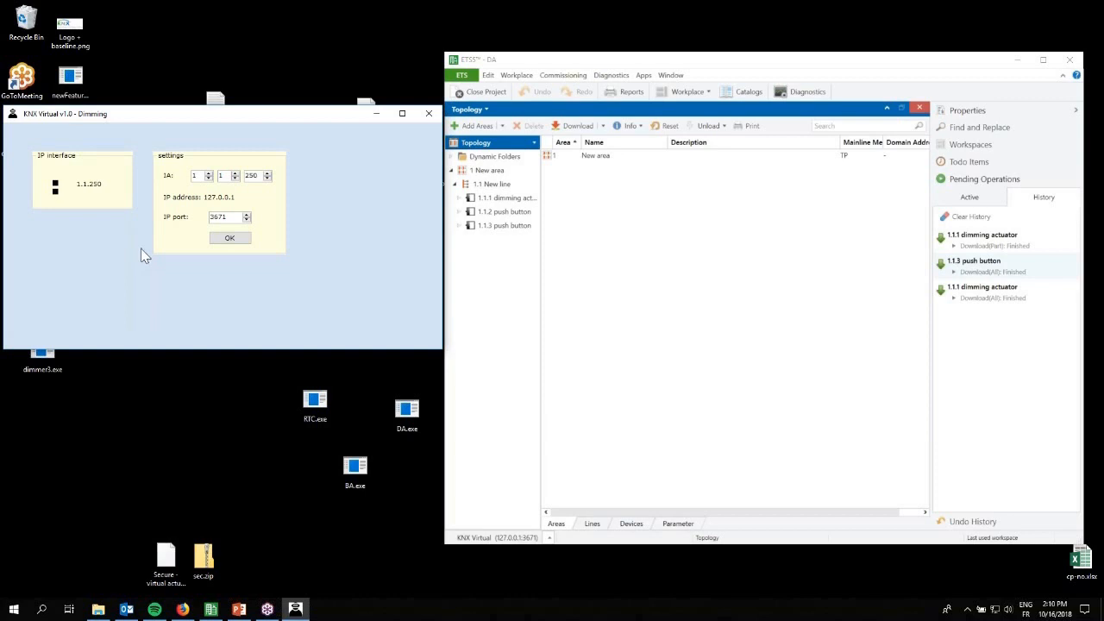
pyautogui.click(230, 241)
pyautogui.click(232, 241)
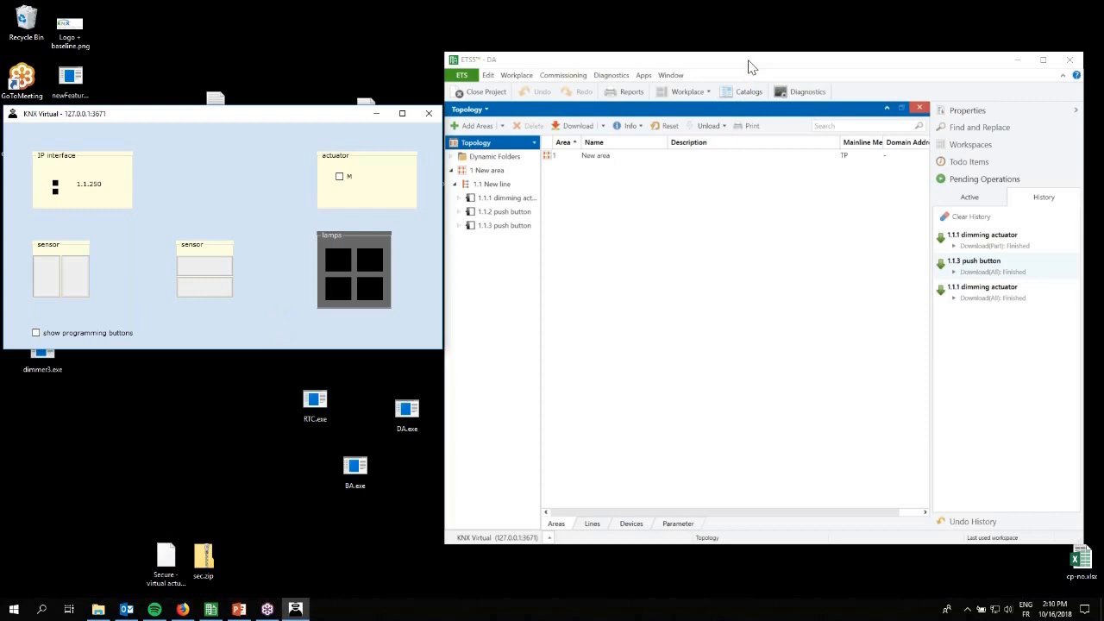
# Step: Switch to ETS, move its window clear of the simulator and widen the topology tree to fit the device names
pyautogui.moveTo(749, 67); pyautogui.dragTo(761, 68)
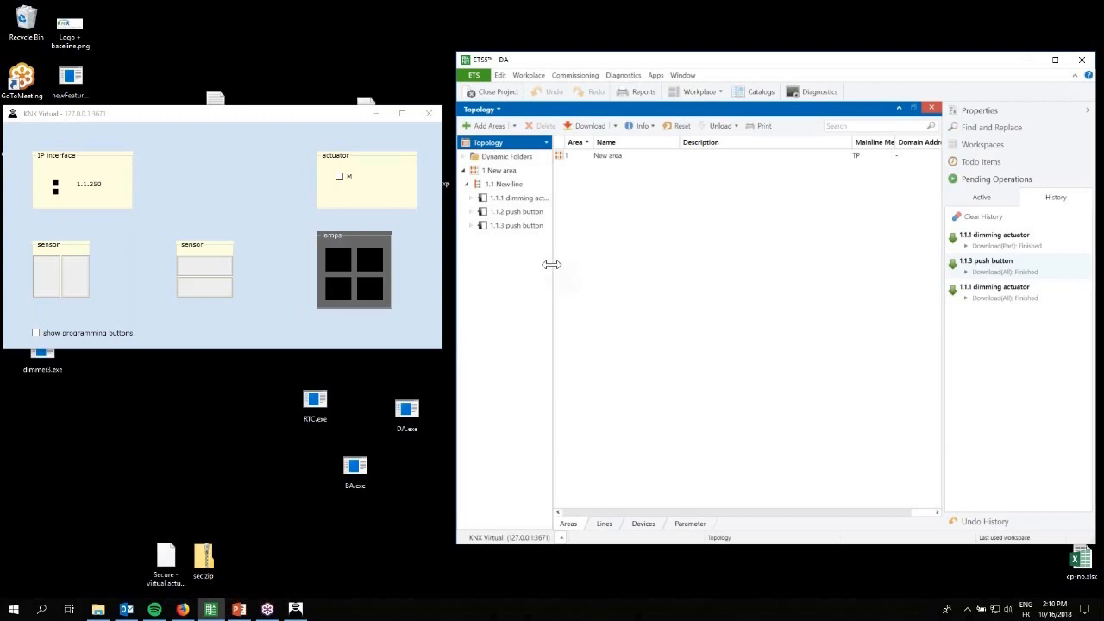
pyautogui.moveTo(552, 264); pyautogui.dragTo(578, 264)
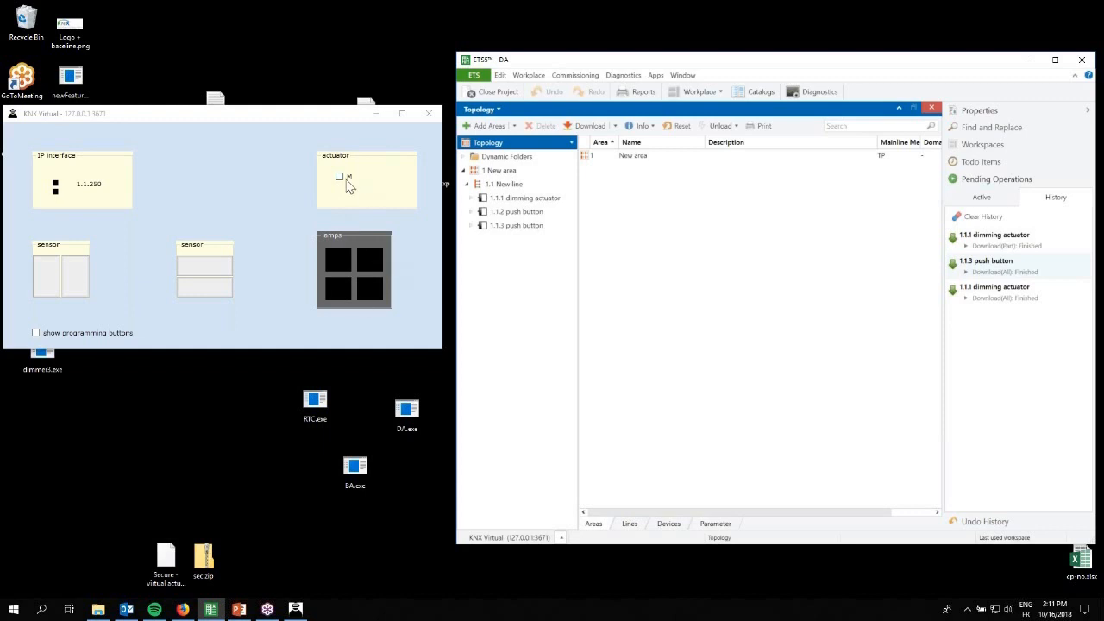
pyautogui.click(214, 275)
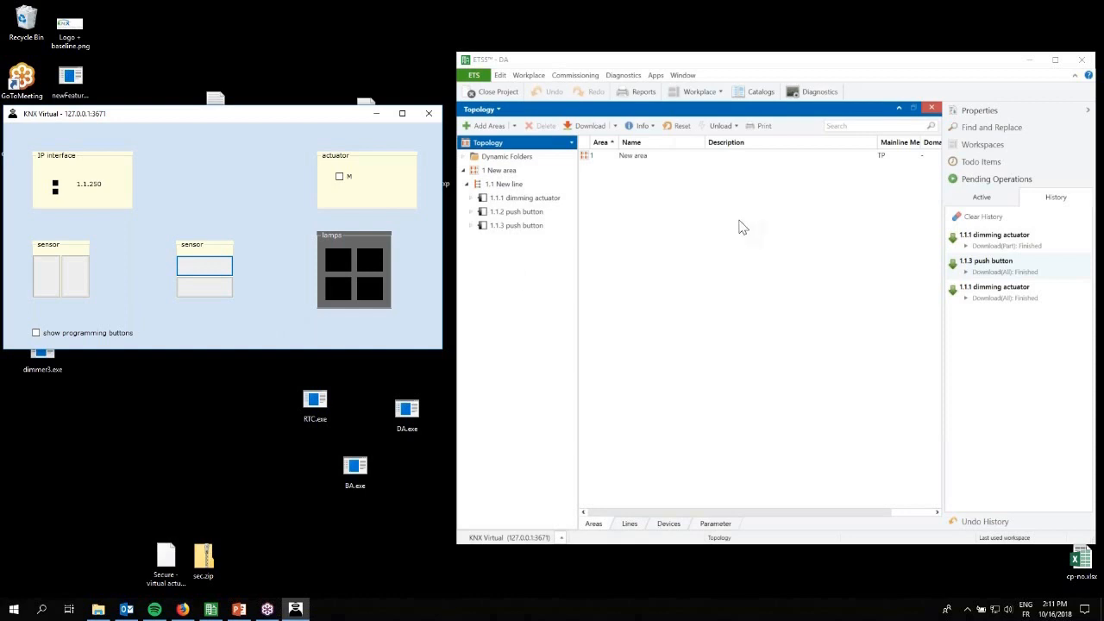
# Step: Examine the group objects and their lengths for the 1.1.1 dimming actuator and the 1.1.2 and 1.1.3 push buttons
pyautogui.click(524, 202)
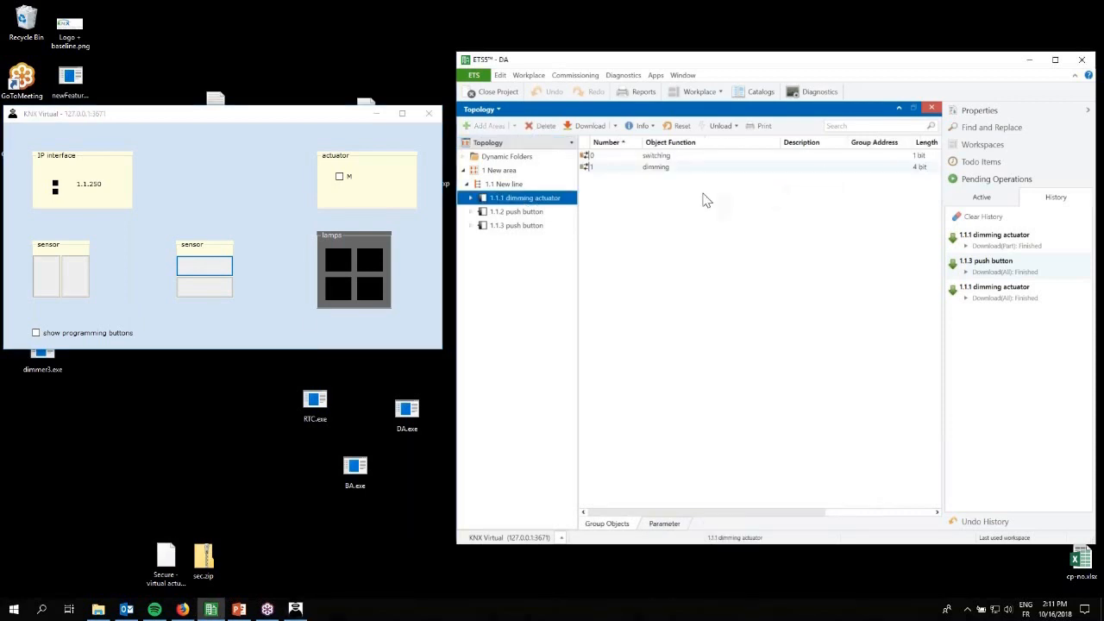
pyautogui.moveTo(943, 217); pyautogui.dragTo(992, 217)
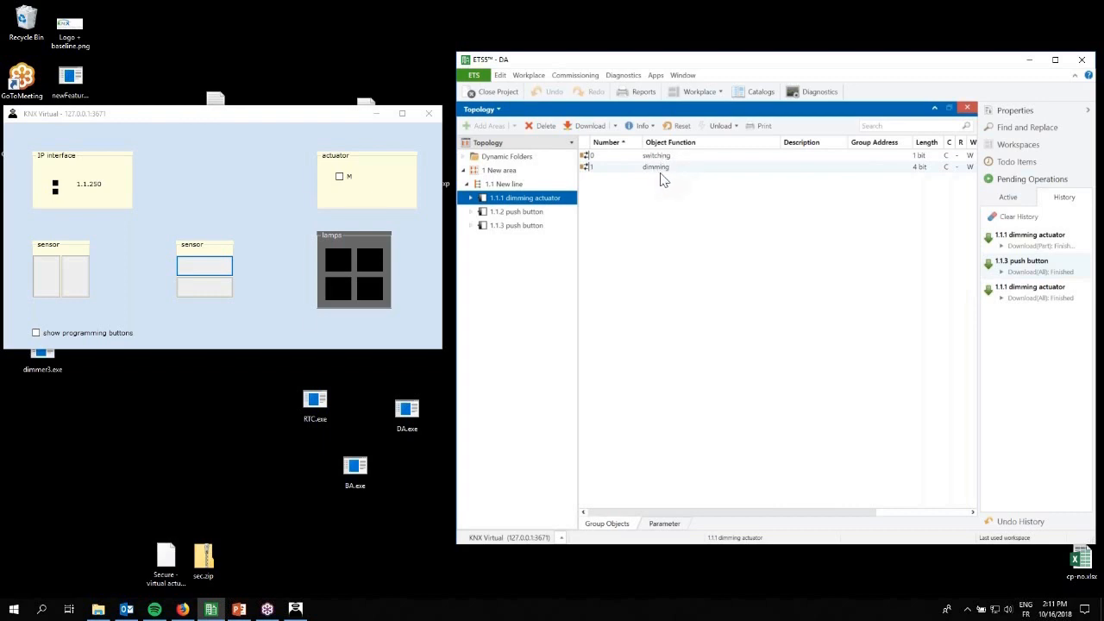
pyautogui.click(535, 234)
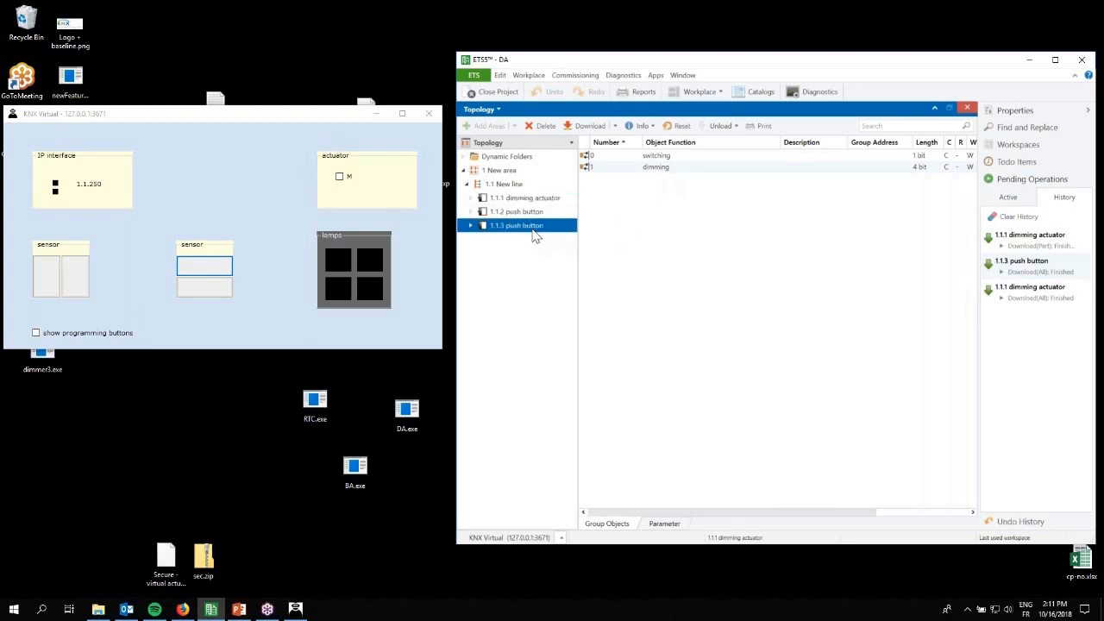
pyautogui.click(529, 215)
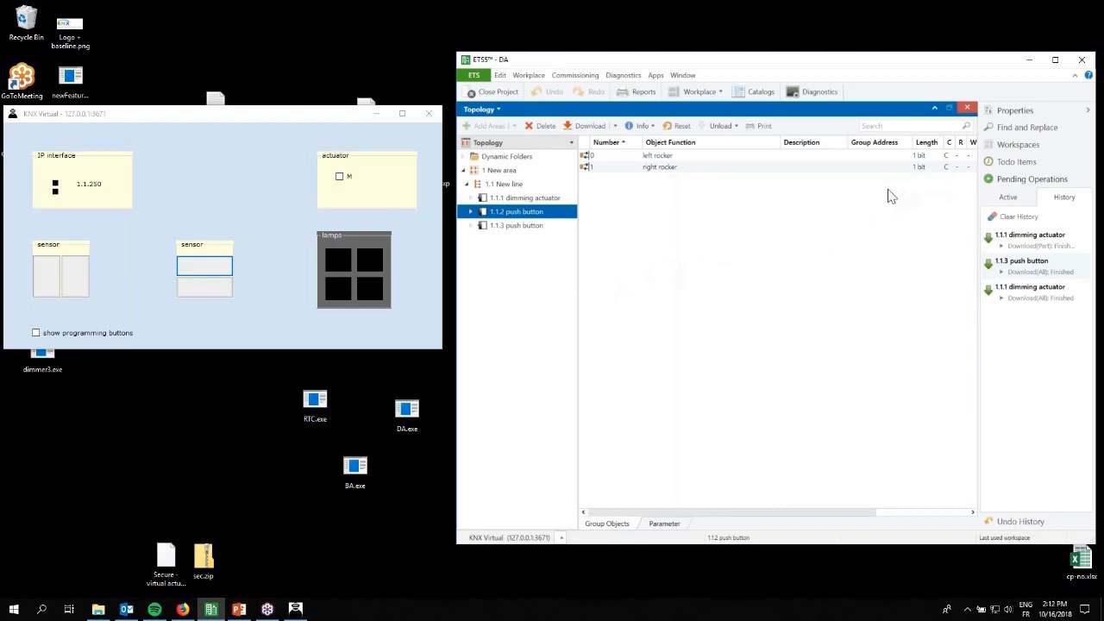
pyautogui.click(533, 227)
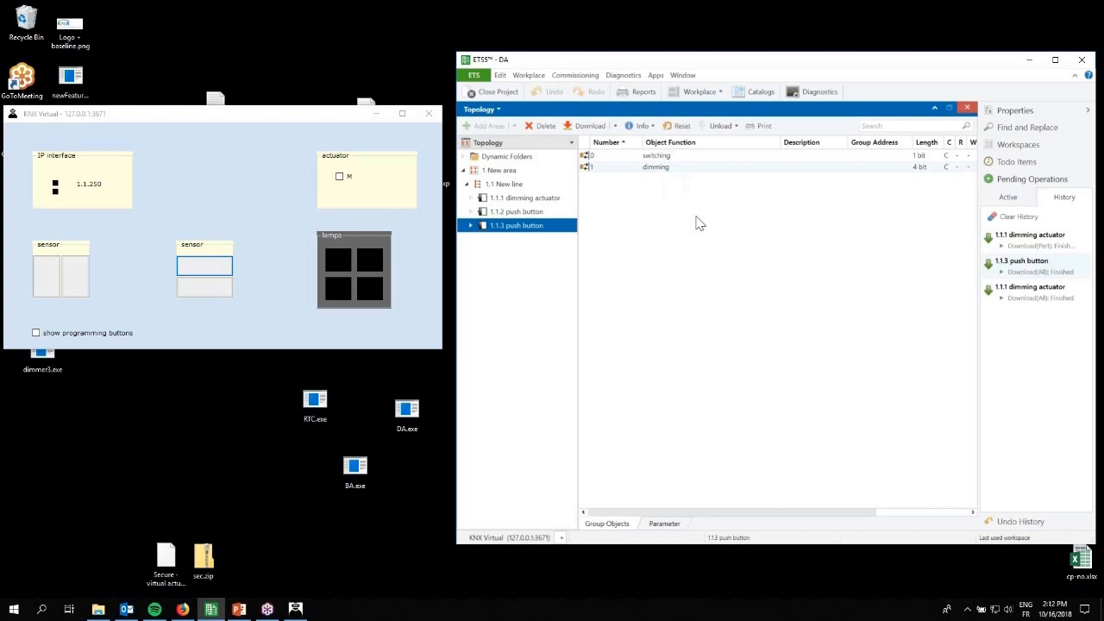
# Step: Show the group objects of the 1.1.1 dimming actuator and 1.1.3 push button together and select both switching objects
pyautogui.click(548, 201)
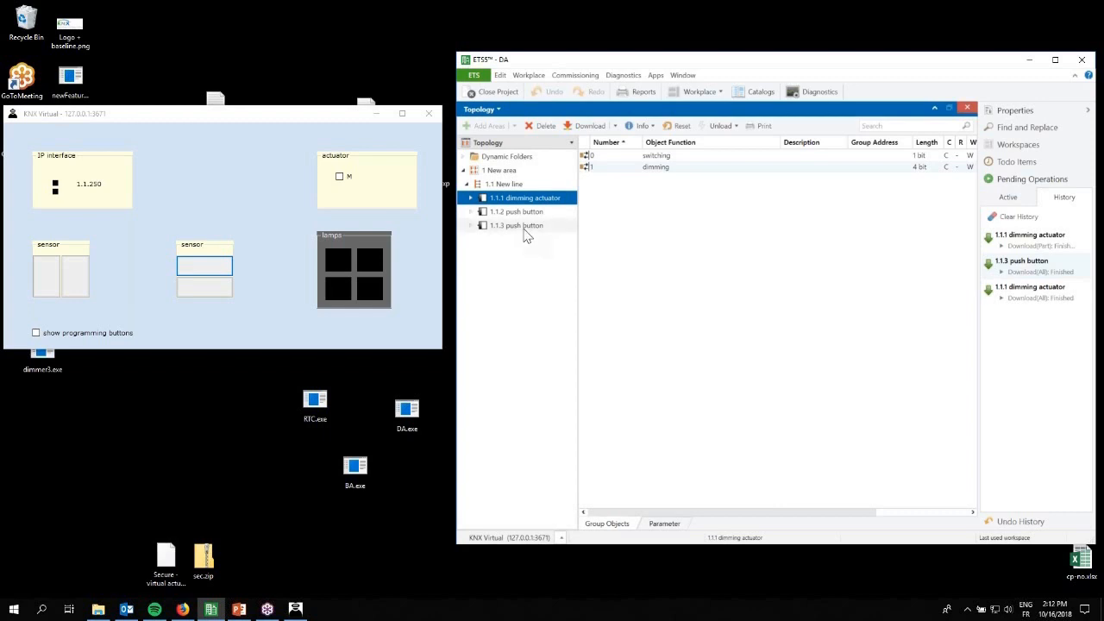
pyautogui.keyDown('ctrl'); pyautogui.click(525, 228); pyautogui.keyUp('ctrl')
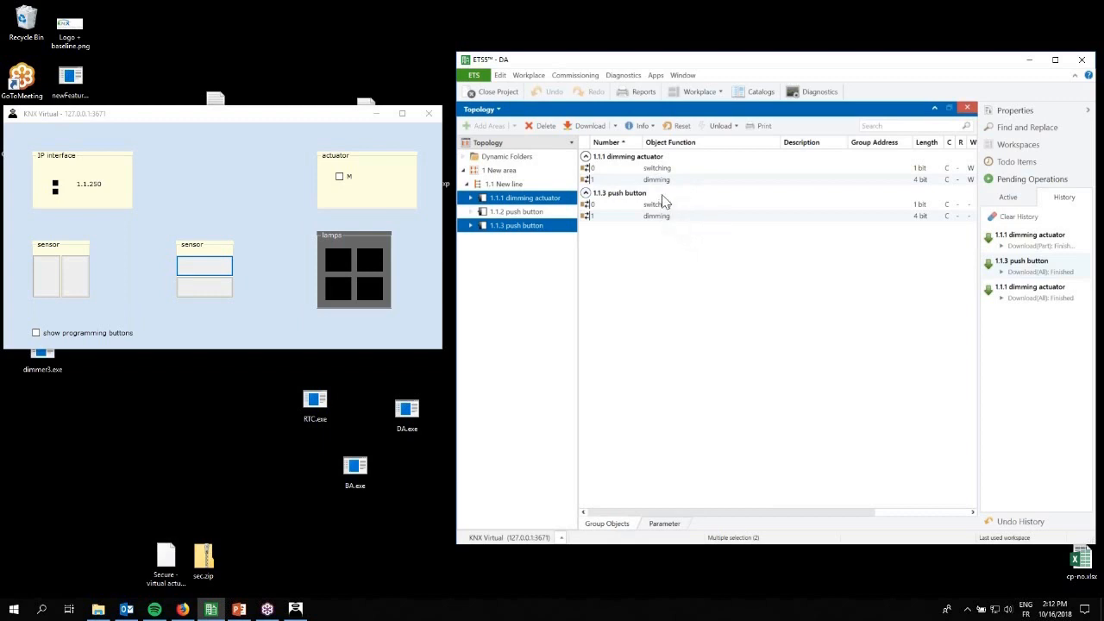
pyautogui.click(660, 170)
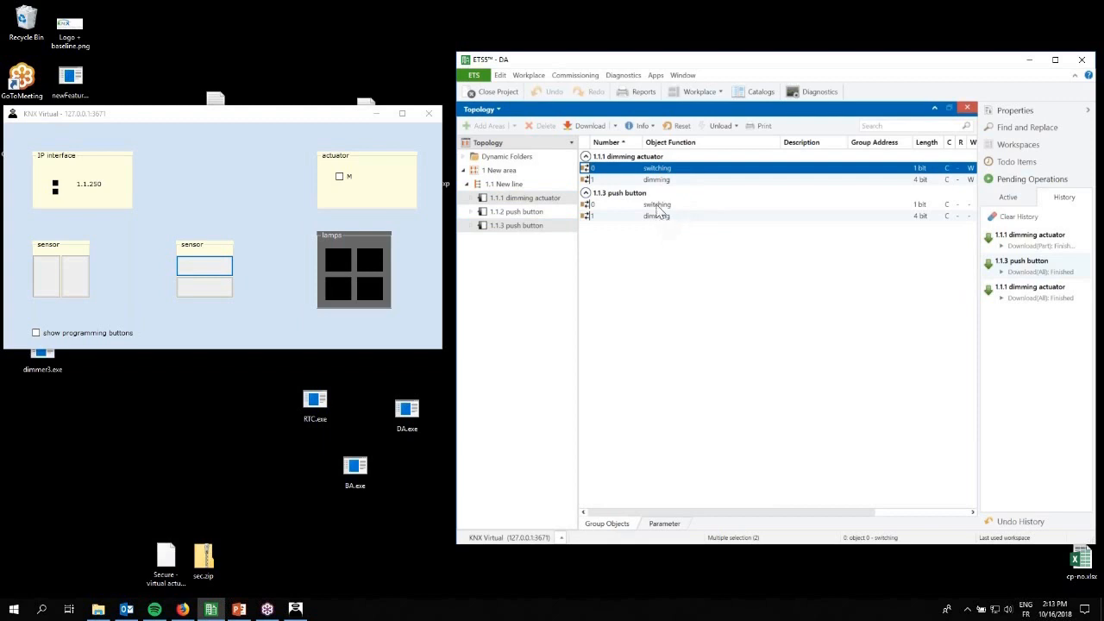
pyautogui.keyDown('ctrl'); pyautogui.click(658, 205); pyautogui.keyUp('ctrl')
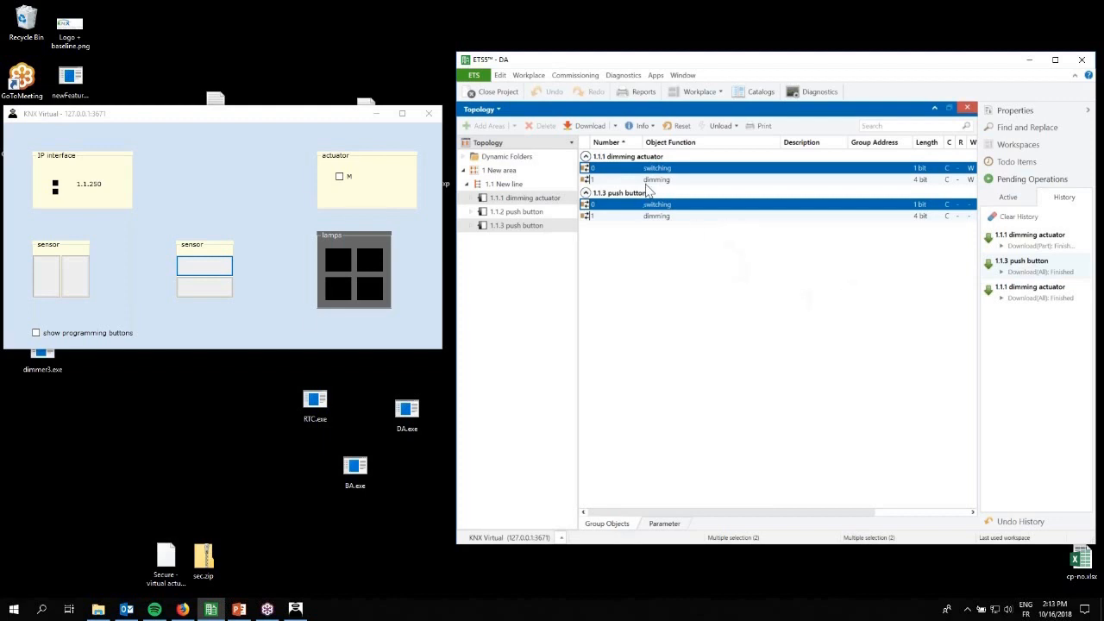
# Step: Try to link the dimming actuator's switching object and the 1.1.3 push button's dimming object with new group address 1
pyautogui.click(664, 217)
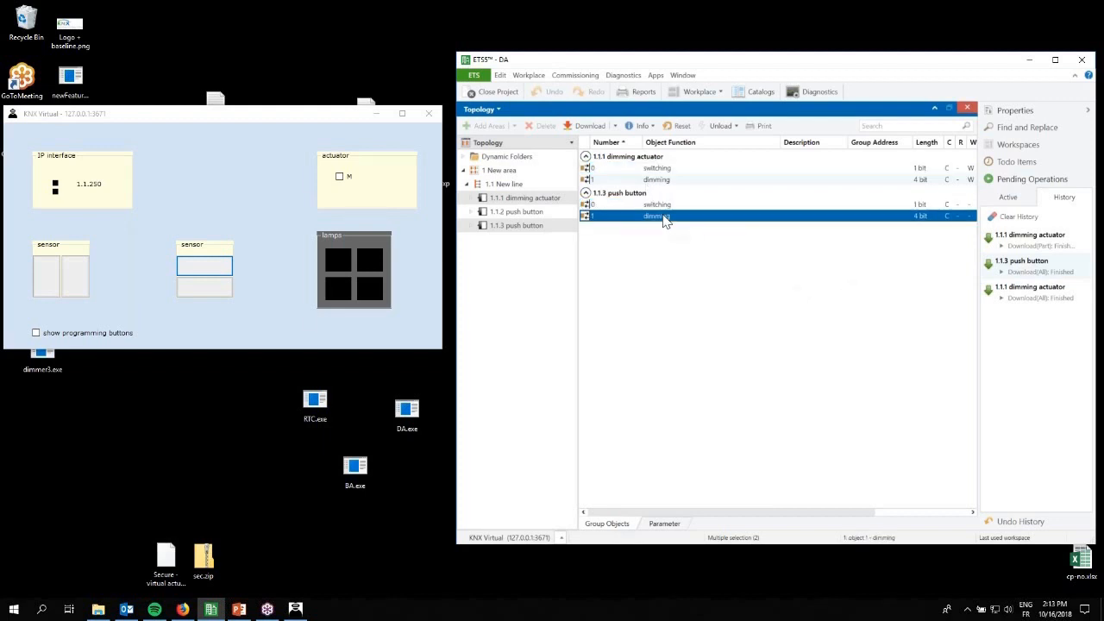
pyautogui.click(660, 170)
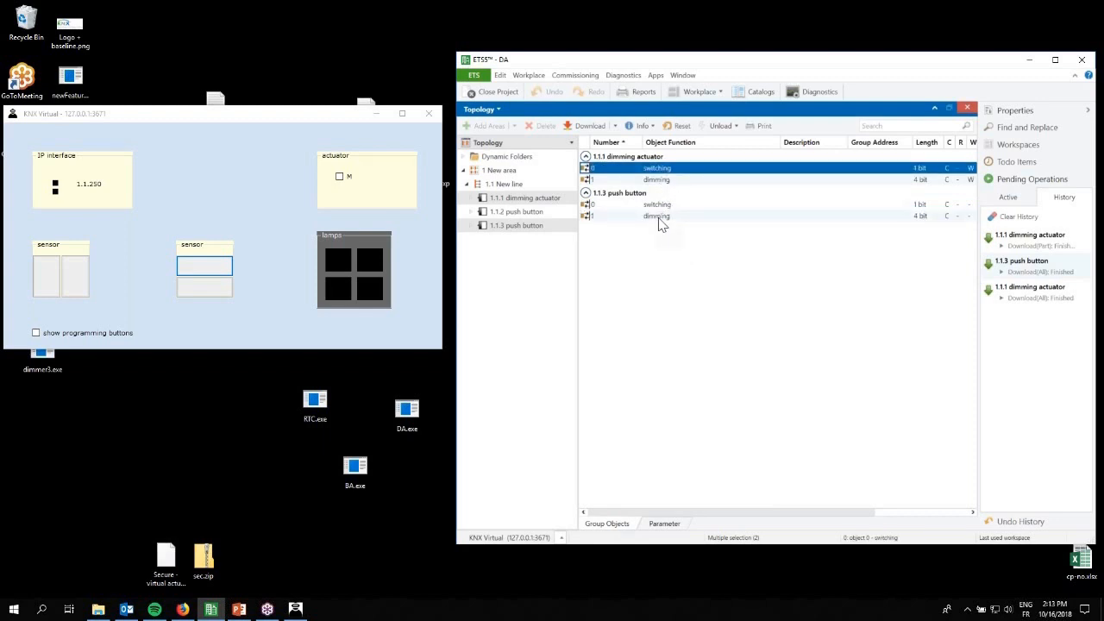
pyautogui.keyDown('ctrl'); pyautogui.click(661, 217); pyautogui.keyUp('ctrl')
pyautogui.rightClick(663, 221)
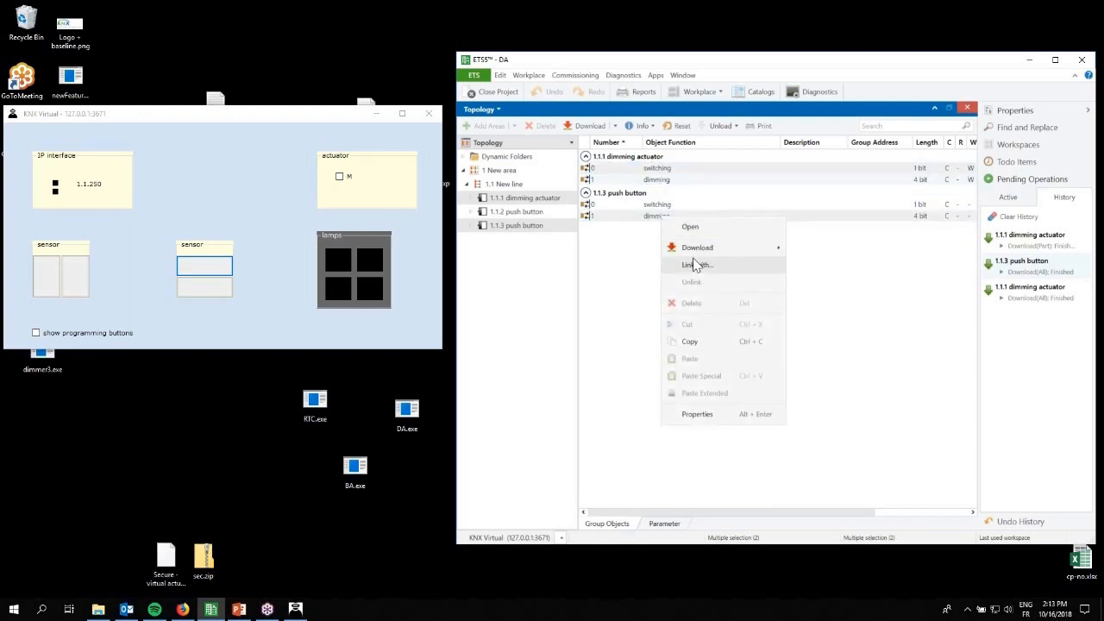
pyautogui.click(768, 264)
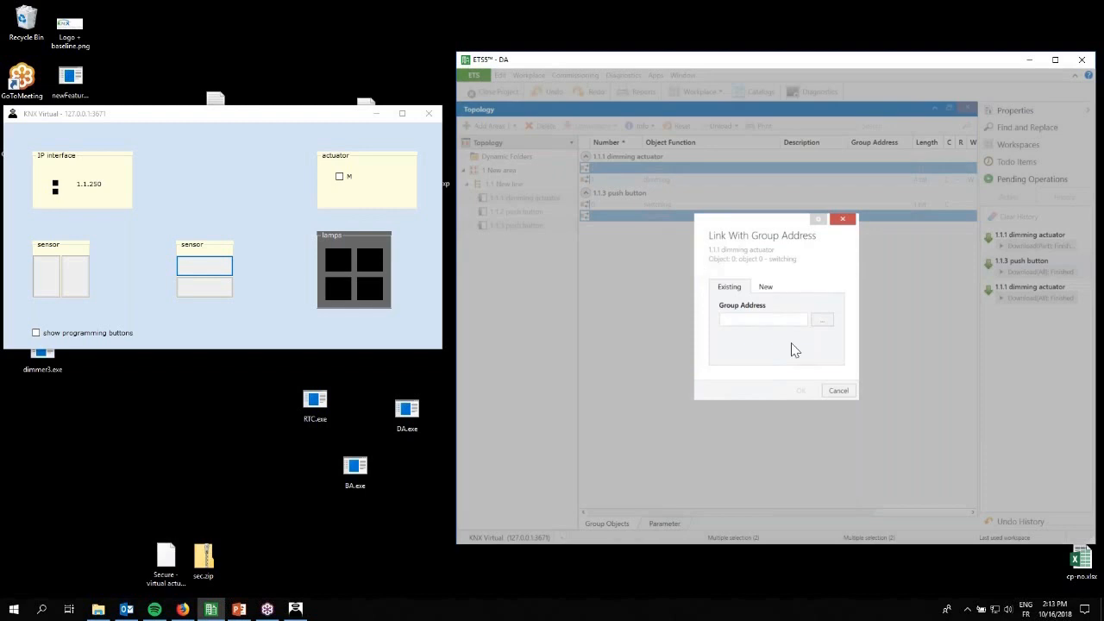
pyautogui.click(765, 289)
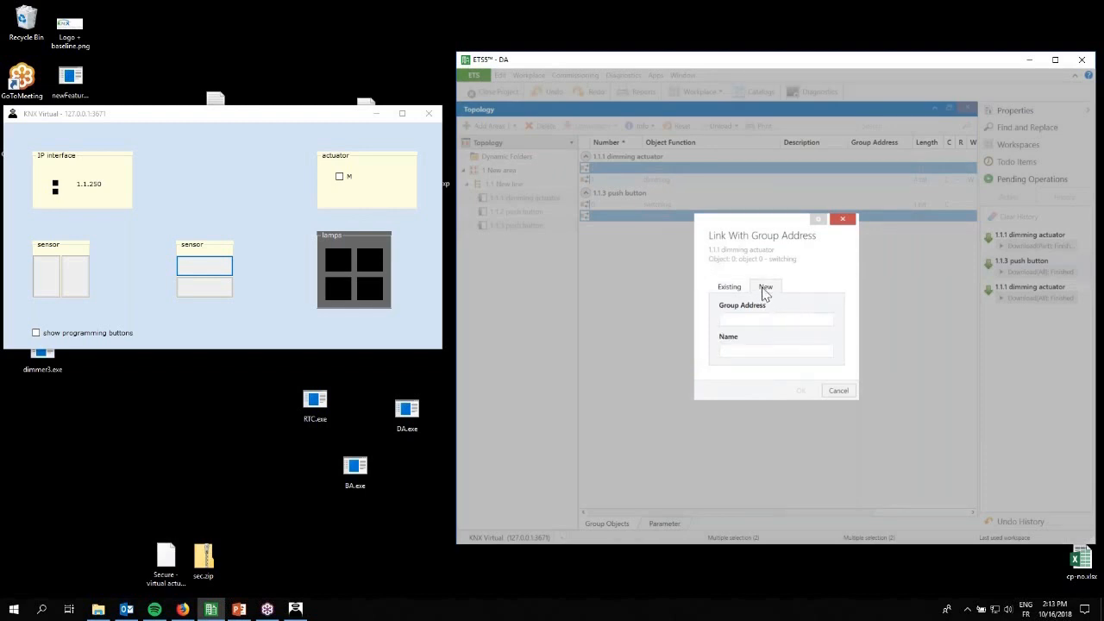
pyautogui.write('1')
pyautogui.press('Return')
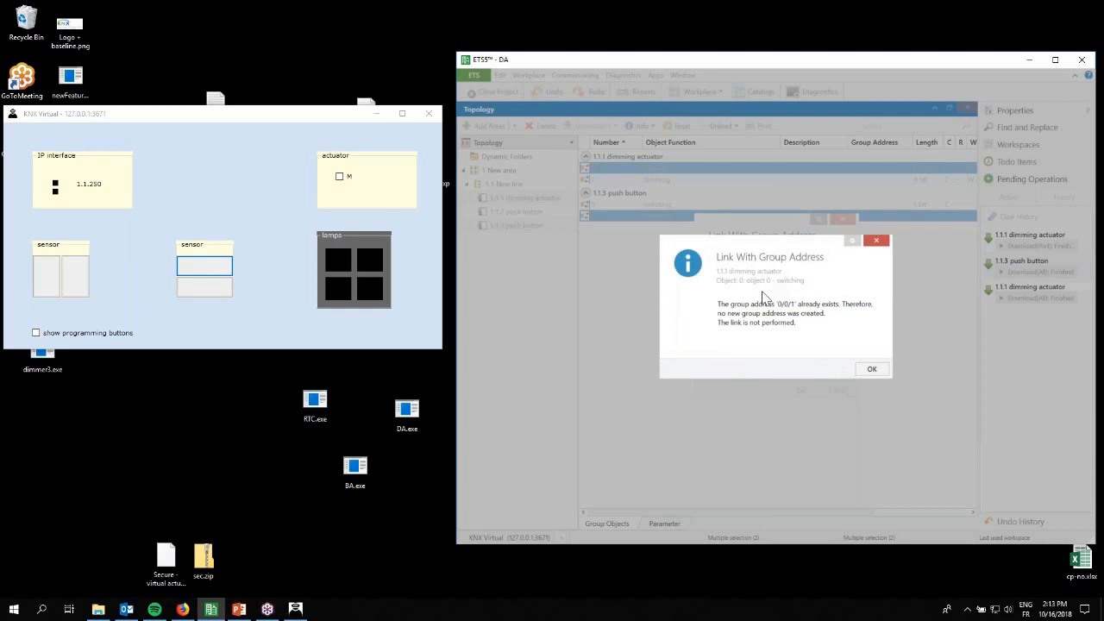
pyautogui.click(866, 369)
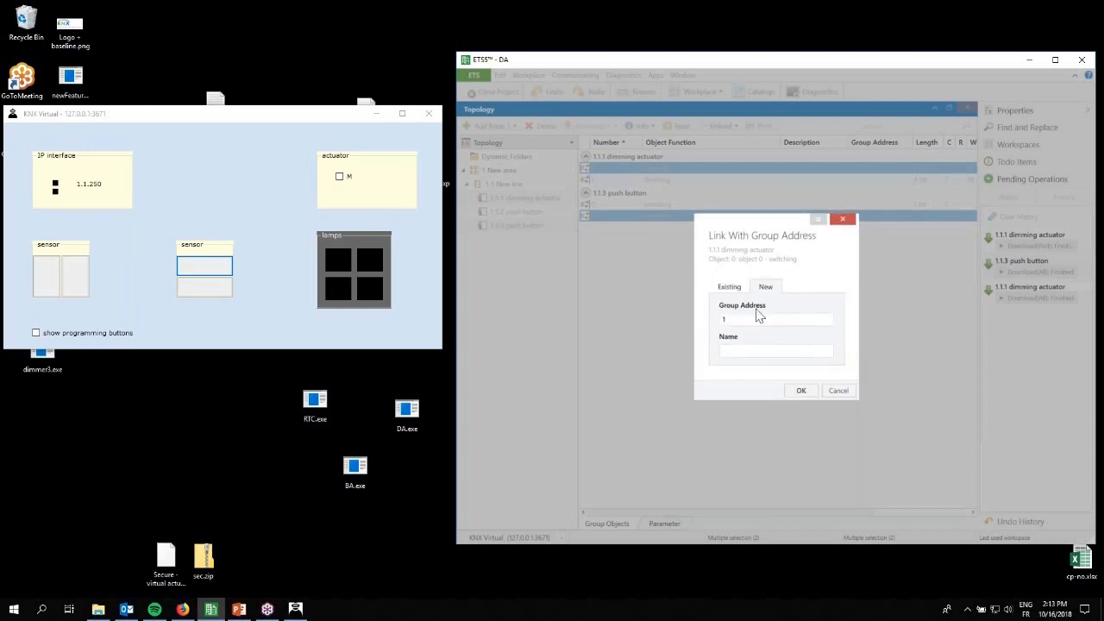
pyautogui.moveTo(742, 317); pyautogui.dragTo(704, 319)
pyautogui.click(849, 394)
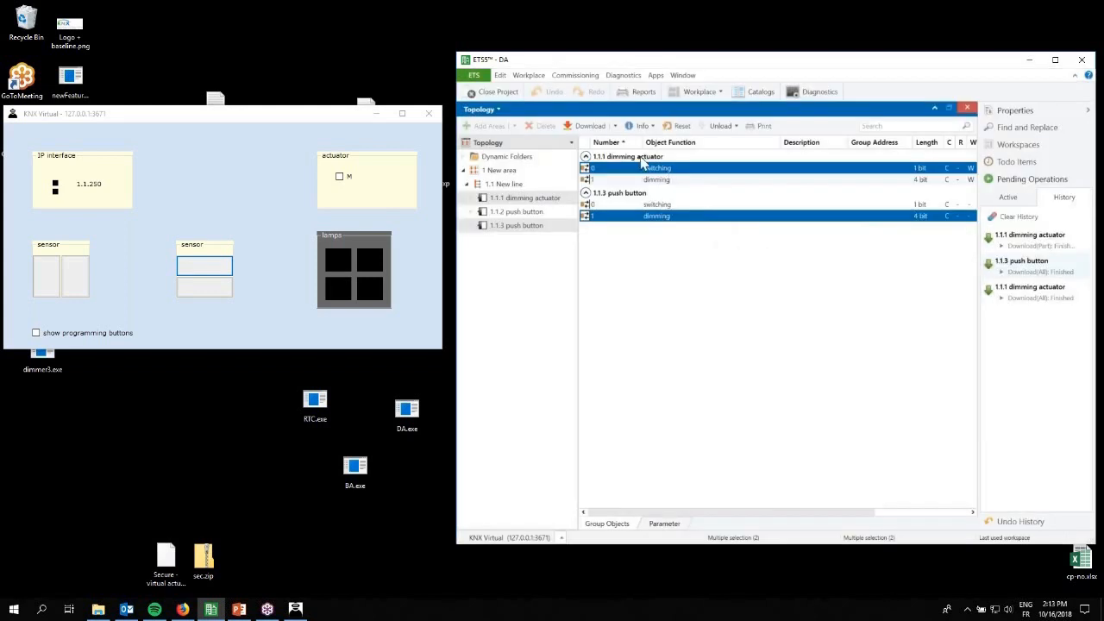
# Step: Display the project's group addresses alongside the topology, delete main group 0 and close the group address view
pyautogui.click(702, 91)
pyautogui.moveTo(724, 153)
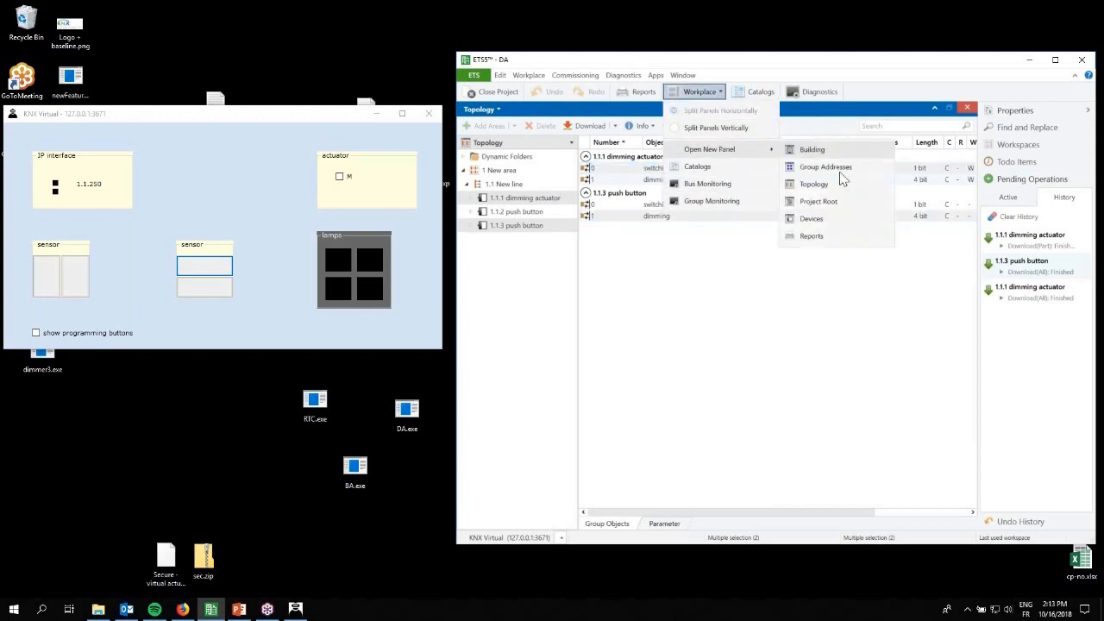
pyautogui.click(825, 169)
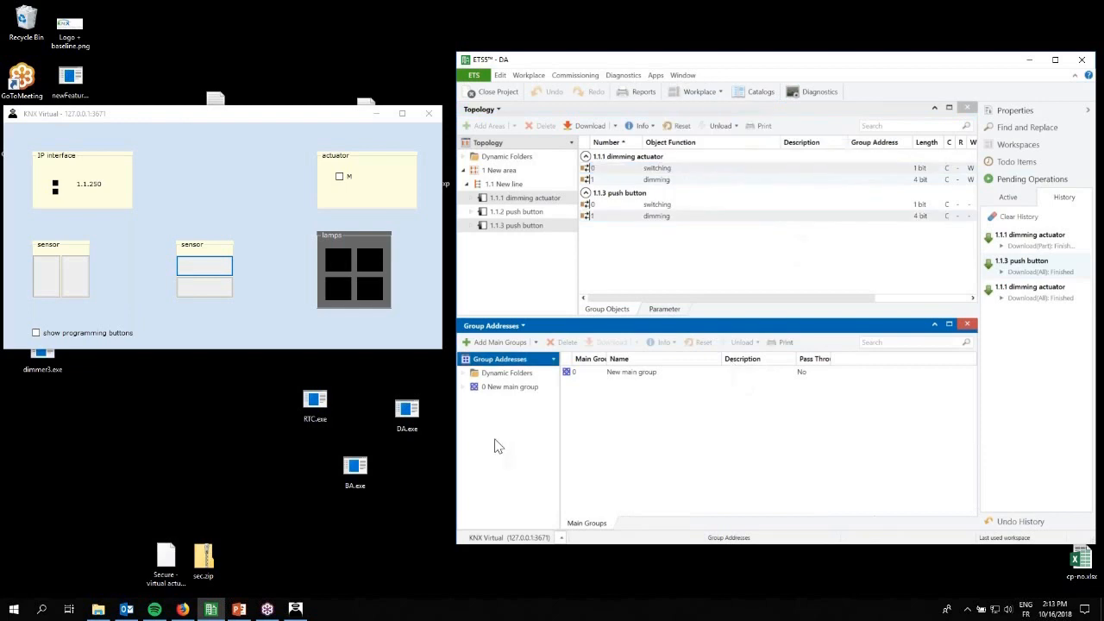
pyautogui.click(501, 388)
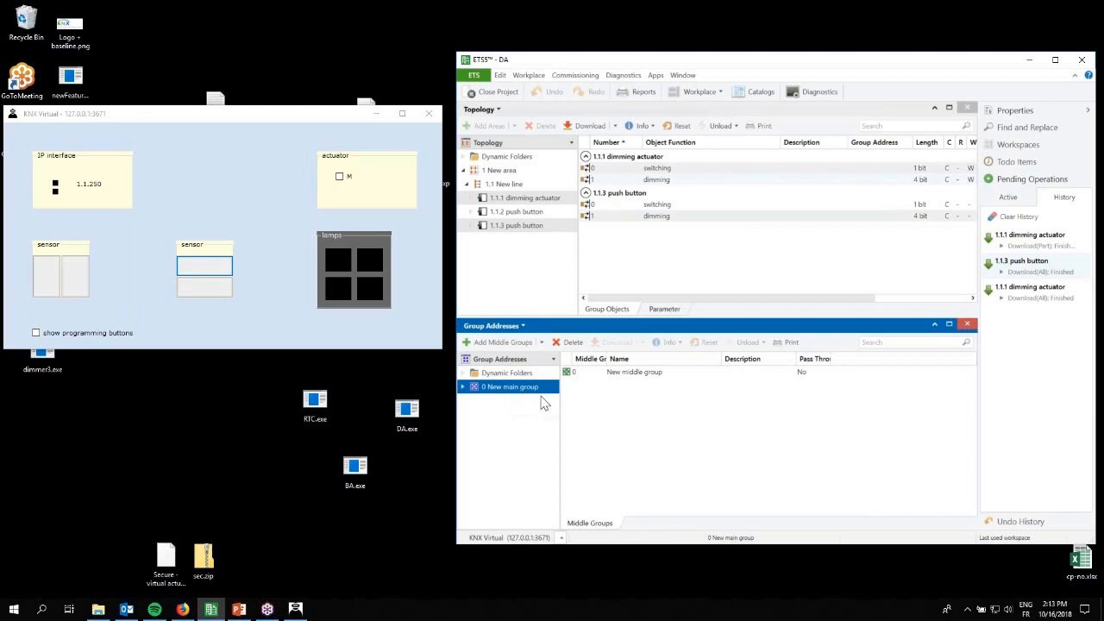
pyautogui.press('Delete')
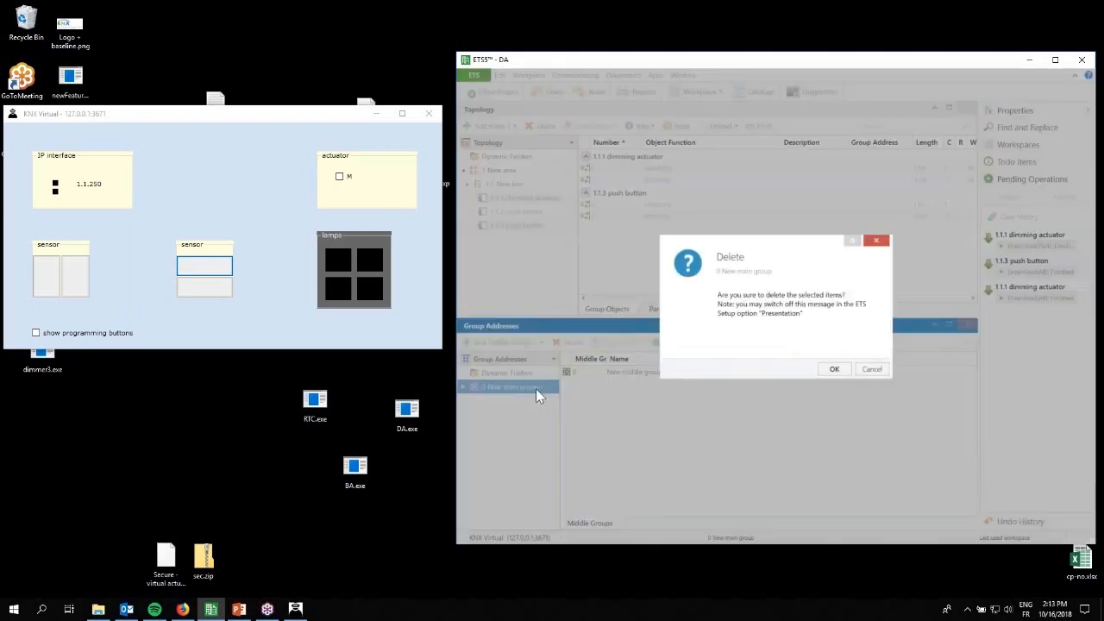
pyautogui.click(835, 369)
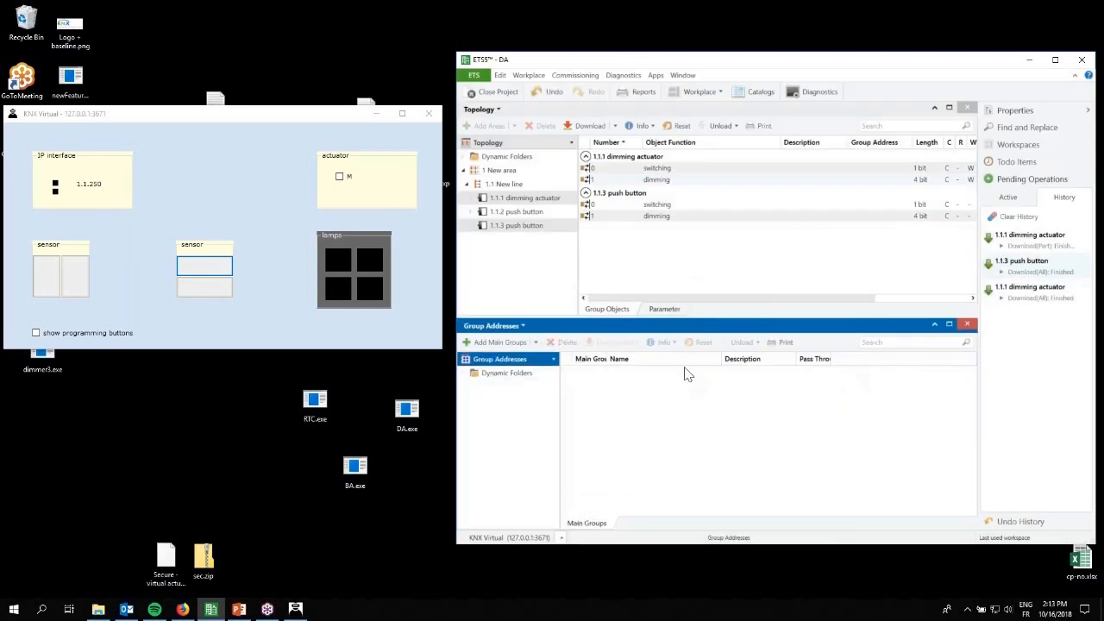
pyautogui.click(967, 325)
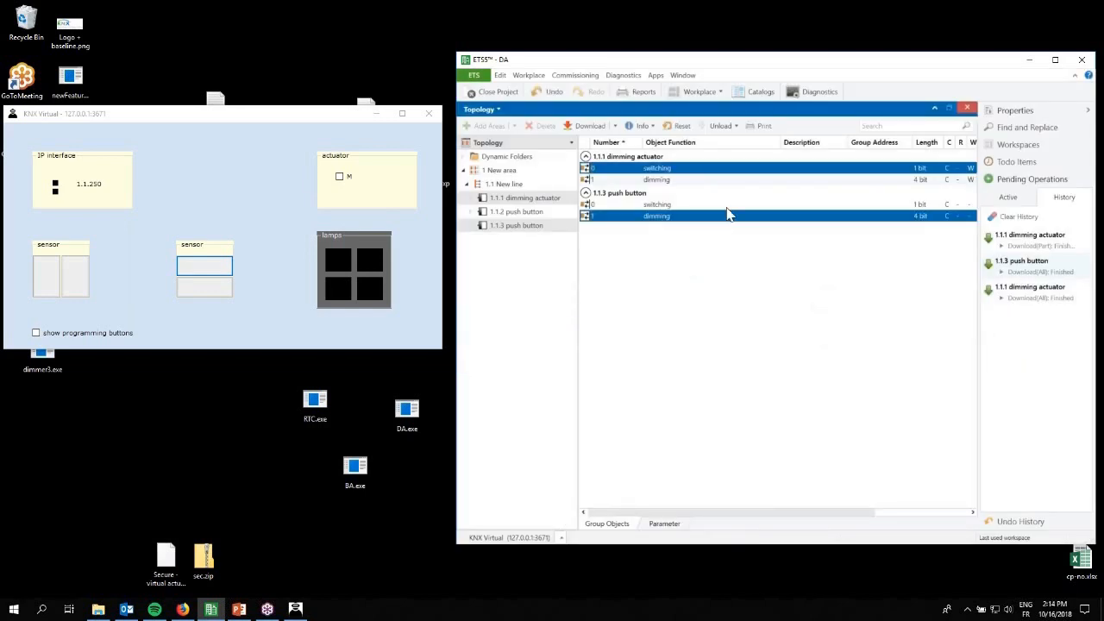
# Step: Try to link the dimming actuator's switching object and the 1.1.3 push button's dimming object with new group address 1
pyautogui.click(665, 174)
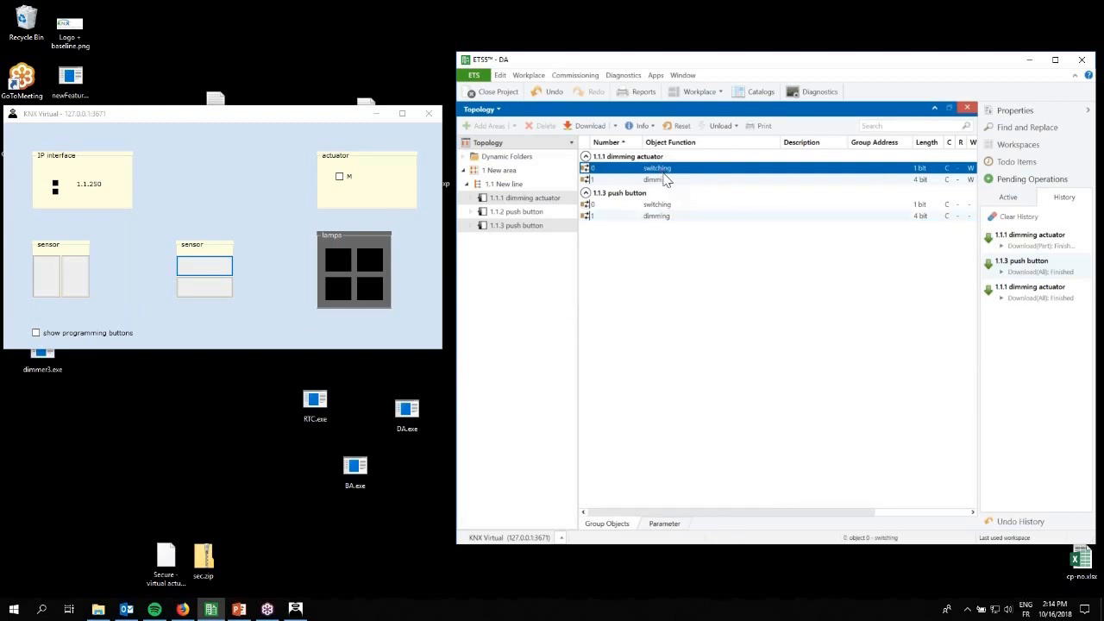
pyautogui.keyDown('ctrl'); pyautogui.click(669, 224); pyautogui.keyUp('ctrl')
pyautogui.rightClick(669, 225)
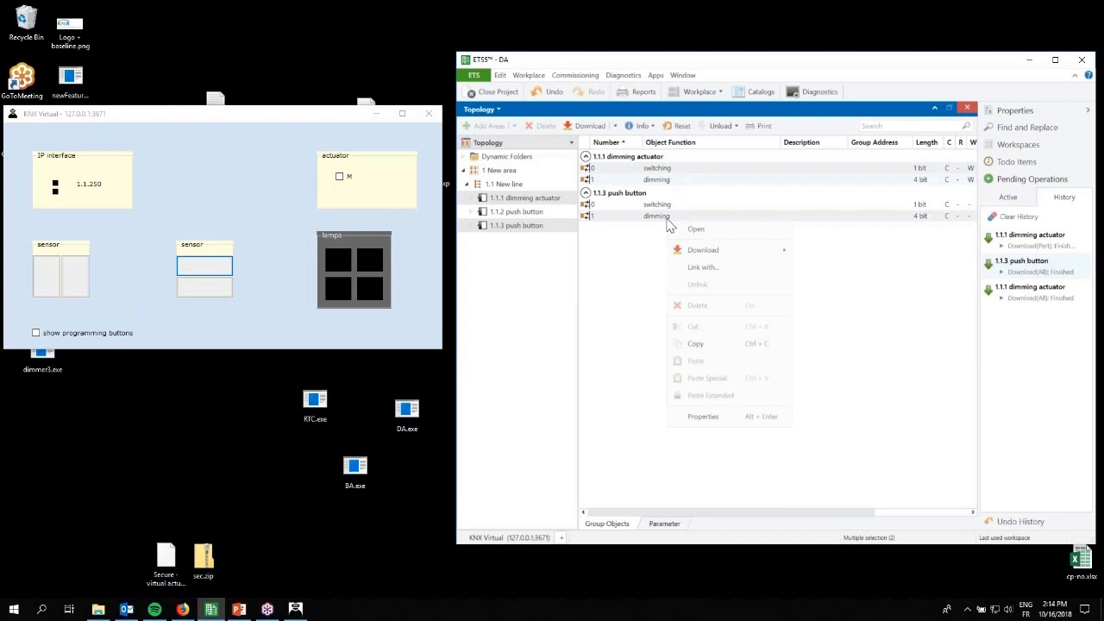
pyautogui.click(705, 270)
pyautogui.click(765, 287)
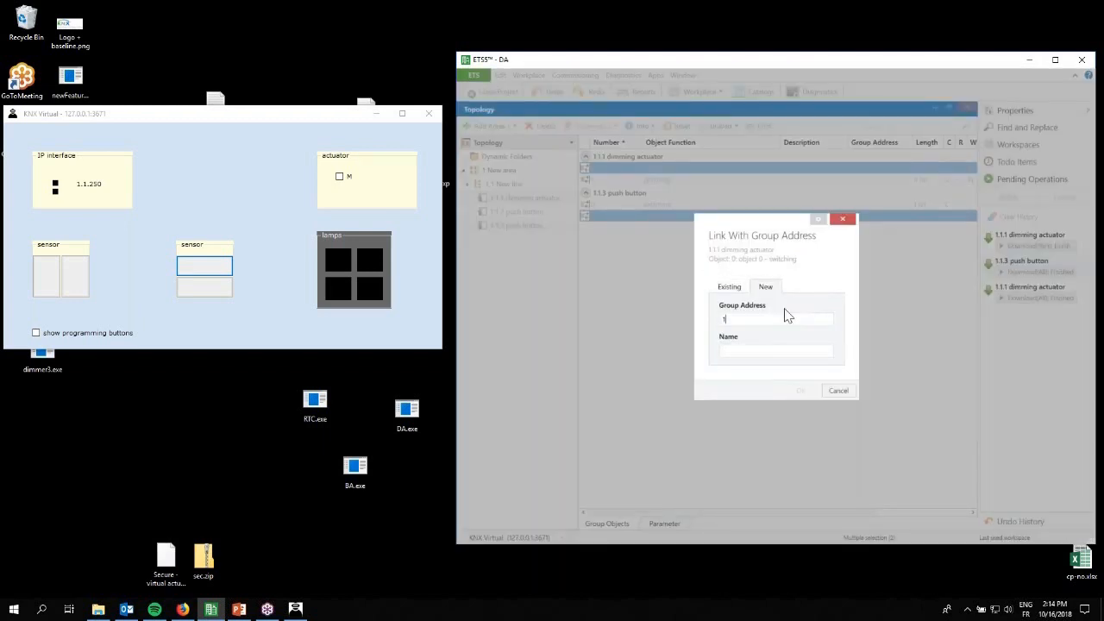
pyautogui.press('Return')
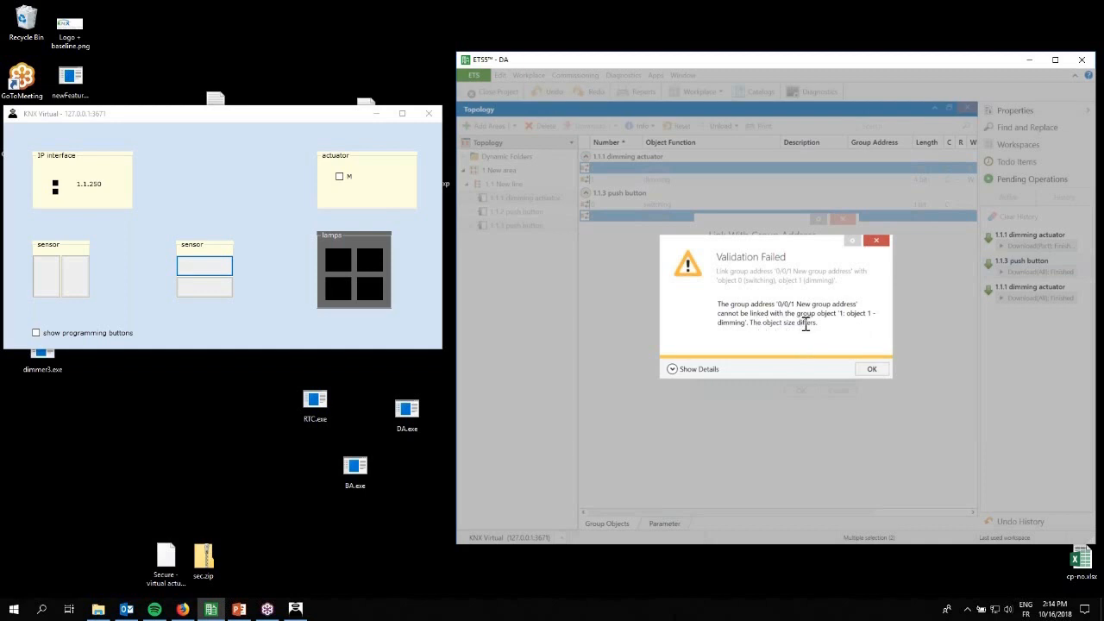
pyautogui.click(871, 369)
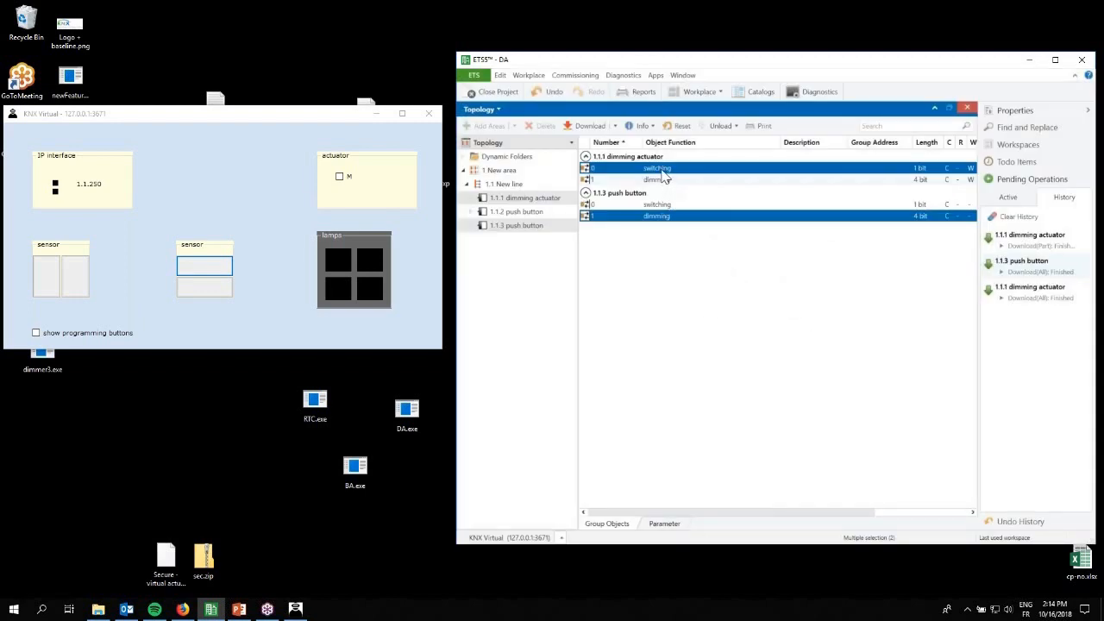
# Step: Link the switching objects of the 1.1.1 dimming actuator and 1.1.3 push button with existing group address 0/0/1
pyautogui.keyDown('ctrl'); pyautogui.click(662, 207); pyautogui.keyUp('ctrl')
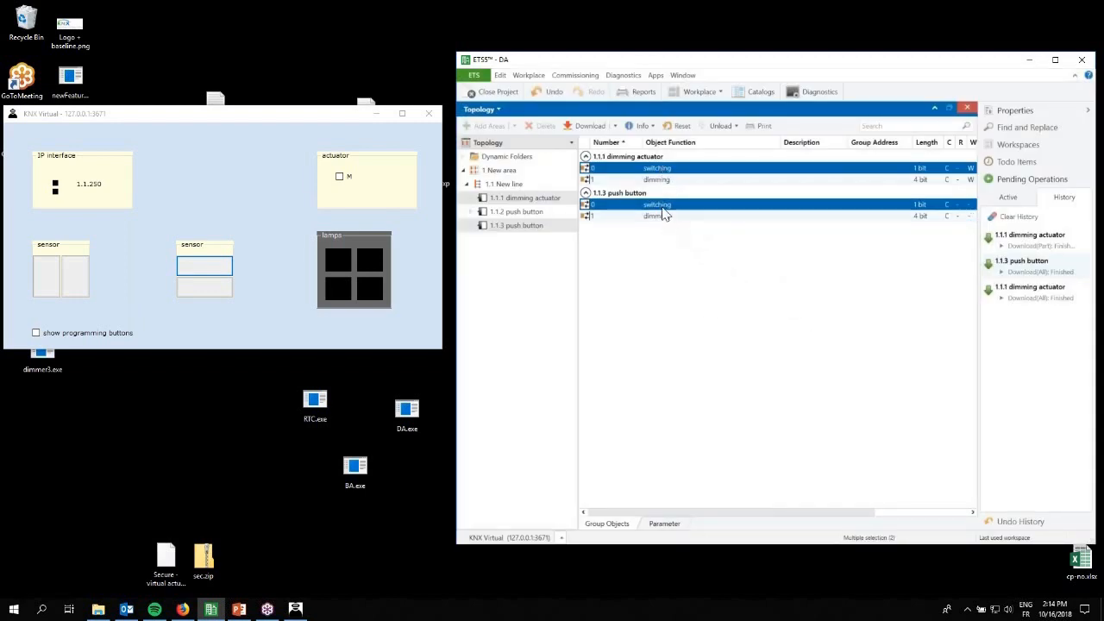
pyautogui.rightClick(664, 214)
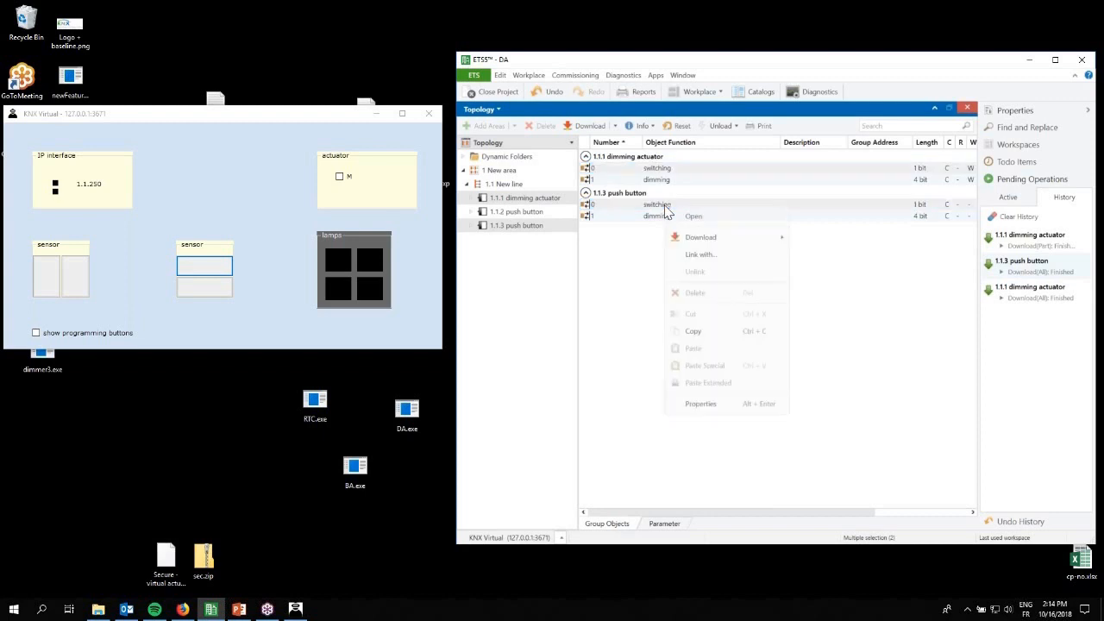
pyautogui.click(700, 256)
pyautogui.click(739, 291)
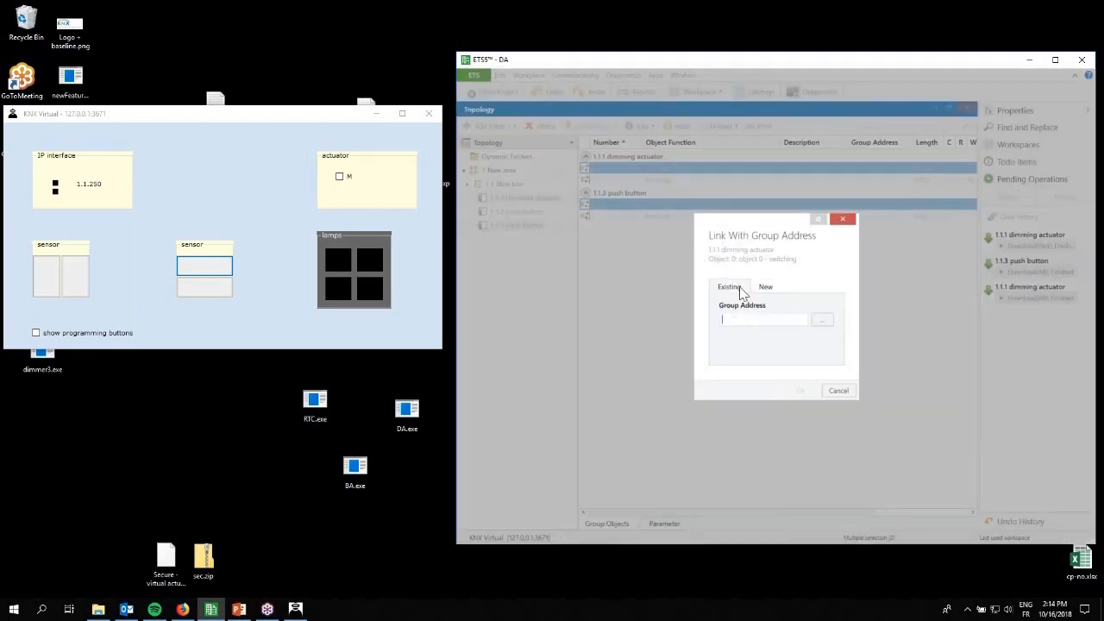
pyautogui.click(826, 322)
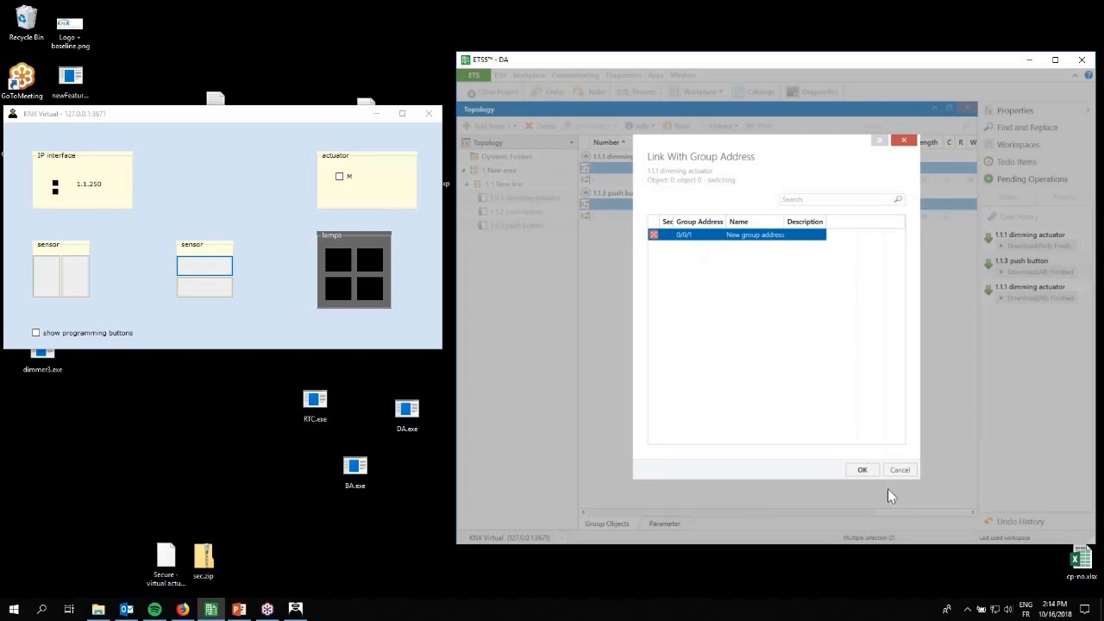
pyautogui.click(863, 470)
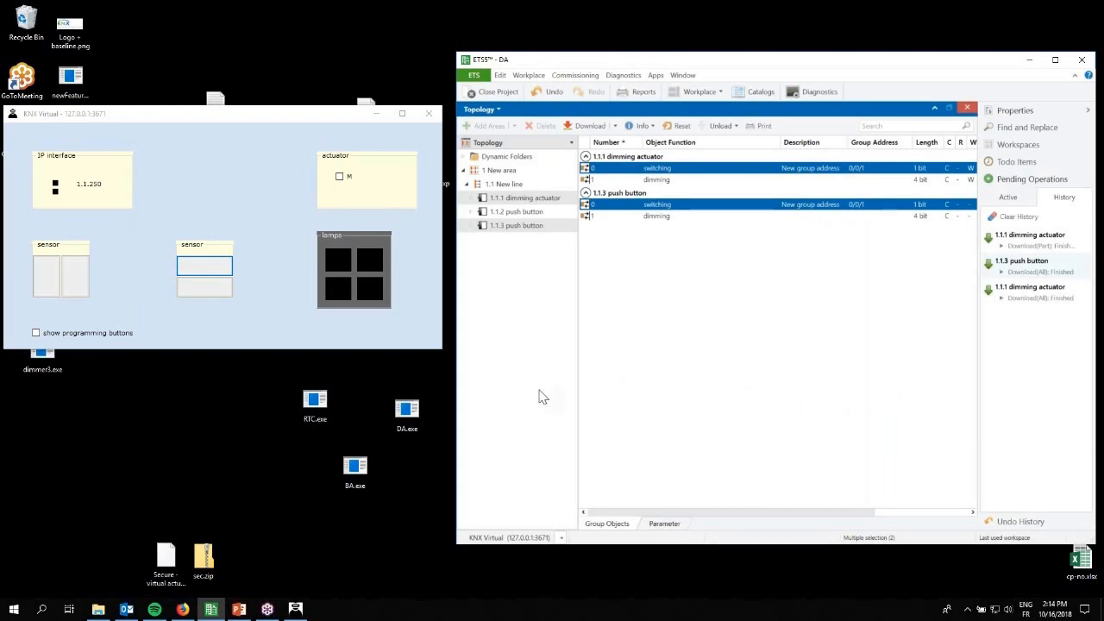
# Step: Start a full download to the 1.1.1 dimming actuator
pyautogui.click(552, 201)
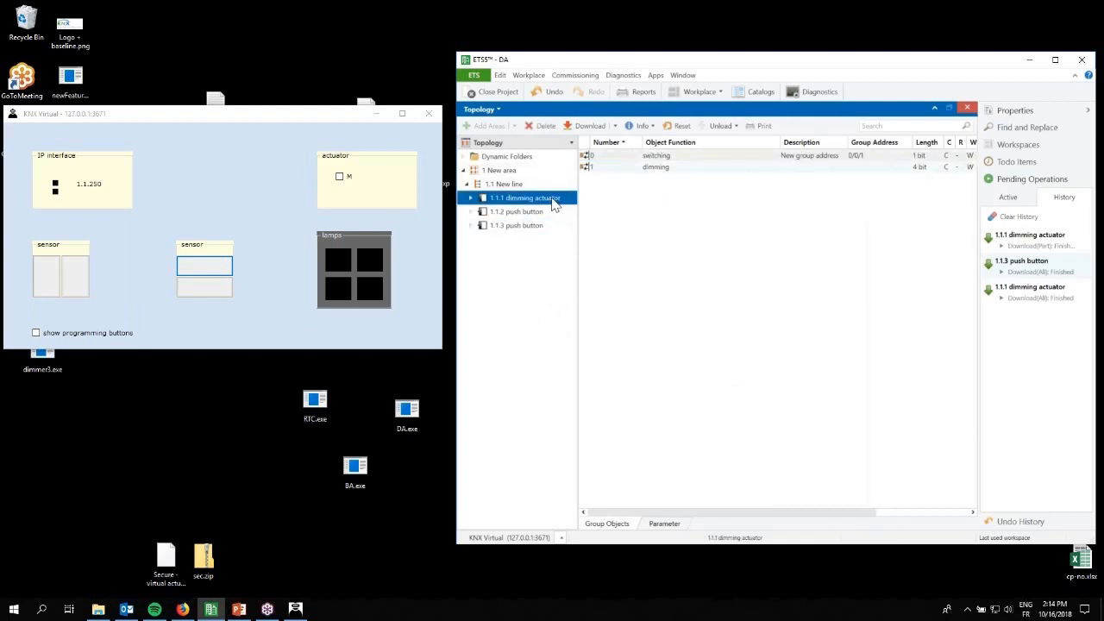
pyautogui.rightClick(550, 202)
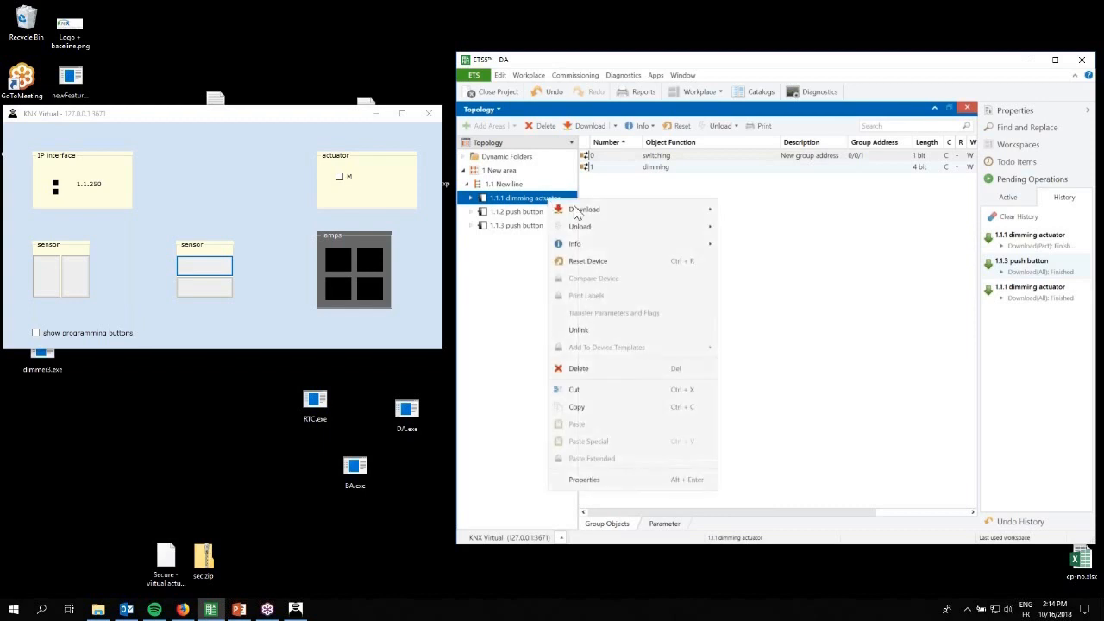
pyautogui.moveTo(604, 209)
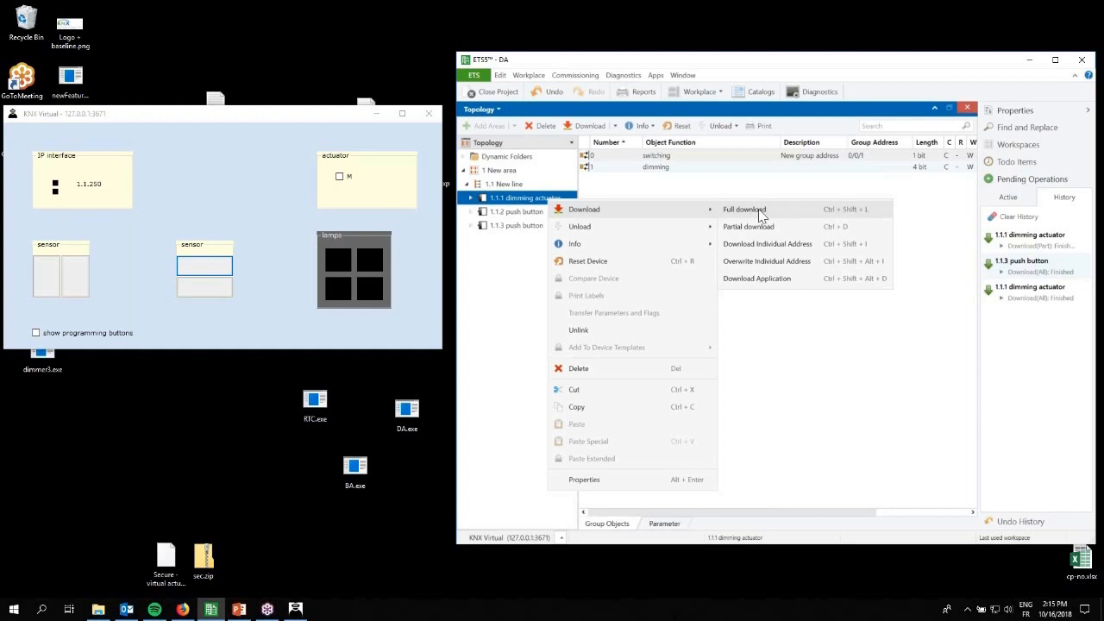
pyautogui.click(759, 209)
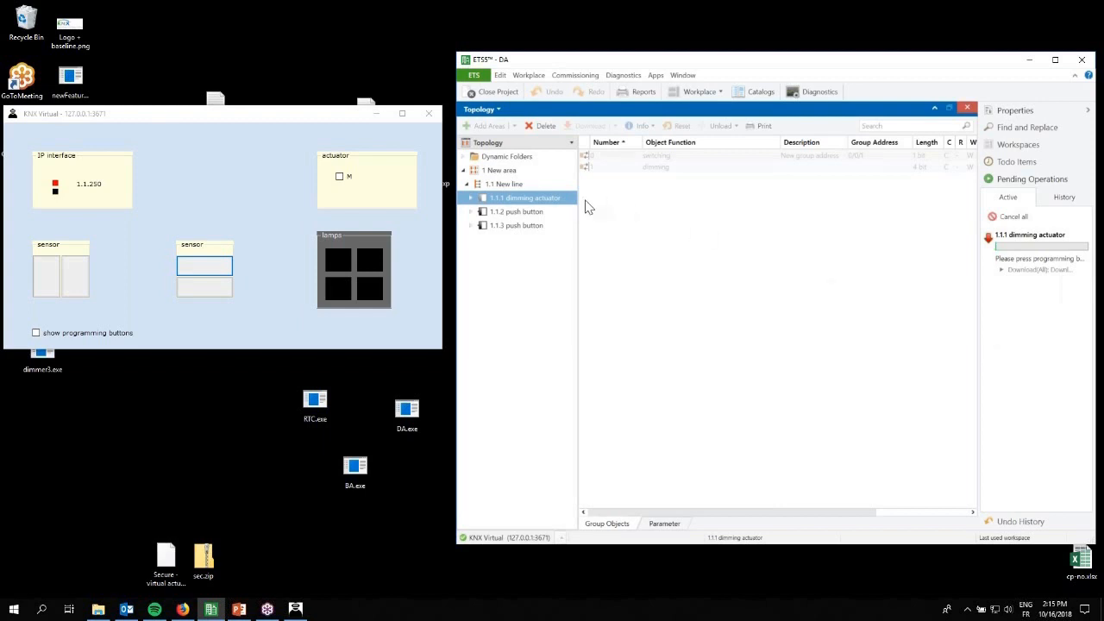
pyautogui.rightClick(557, 201)
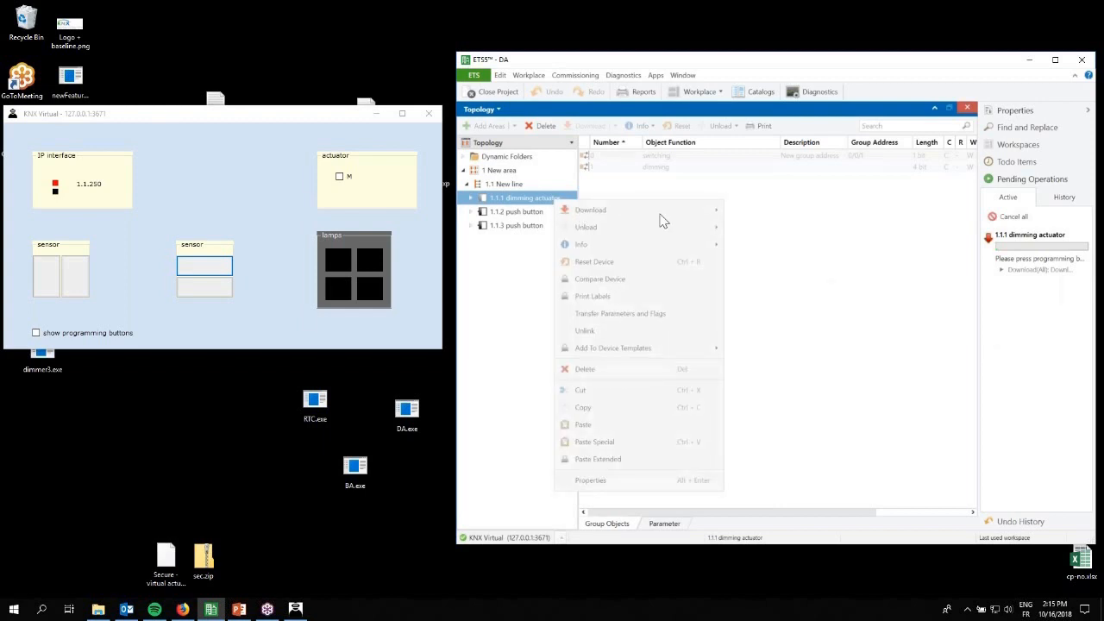
pyautogui.click(828, 307)
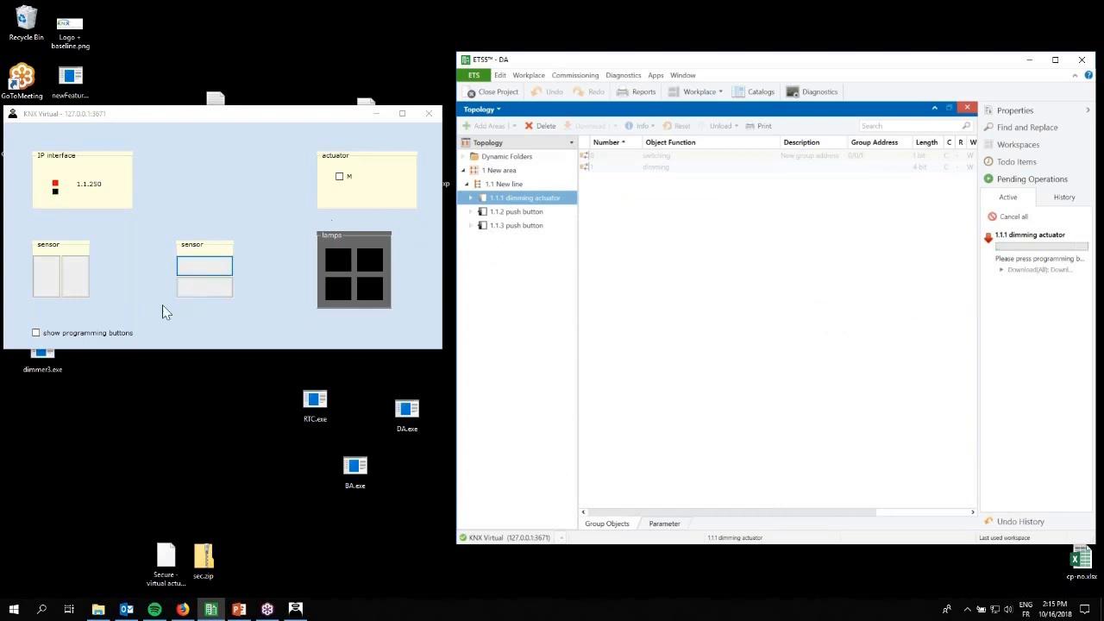
# Step: In KNX Virtual, show the programming buttons and activate the actuator's programming button to complete its download
pyautogui.click(109, 337)
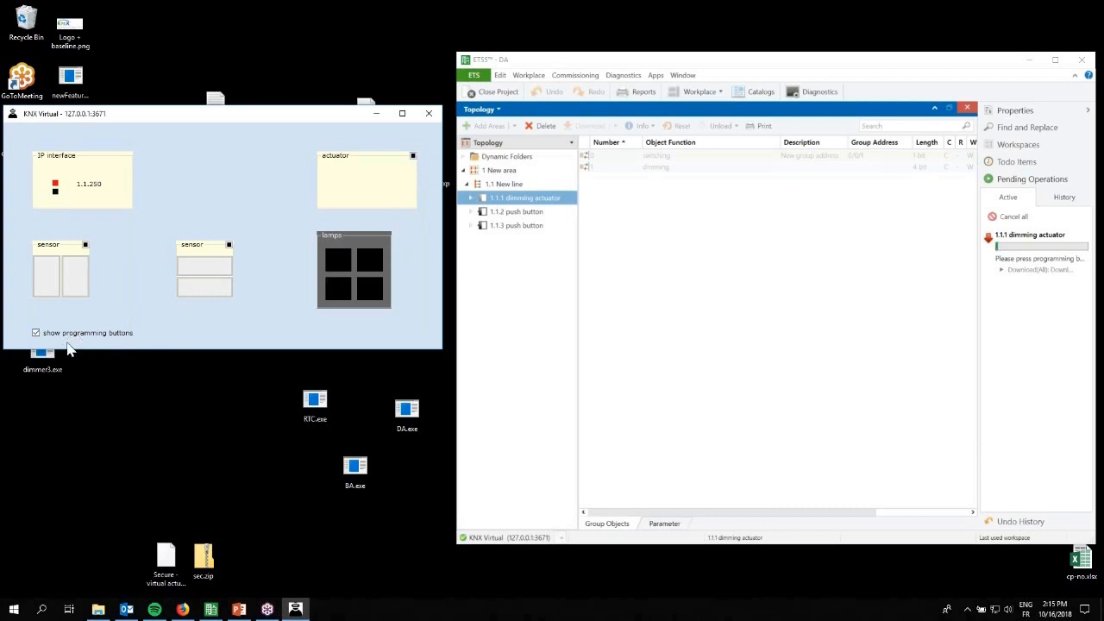
pyautogui.click(412, 156)
pyautogui.click(413, 156)
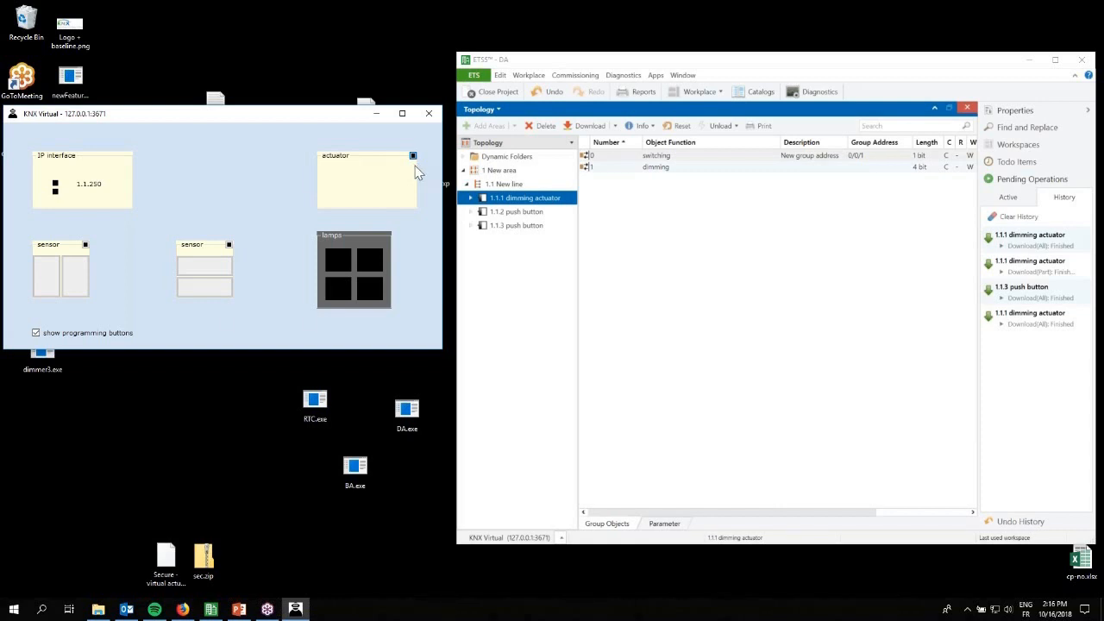
pyautogui.rightClick(541, 204)
pyautogui.moveTo(596, 213)
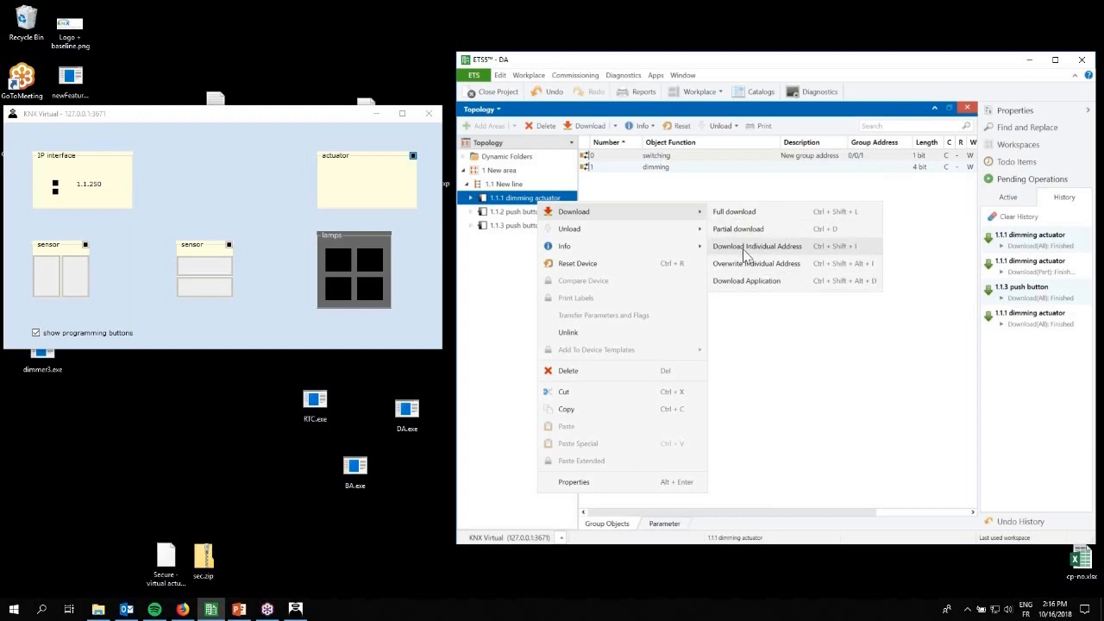
pyautogui.click(496, 331)
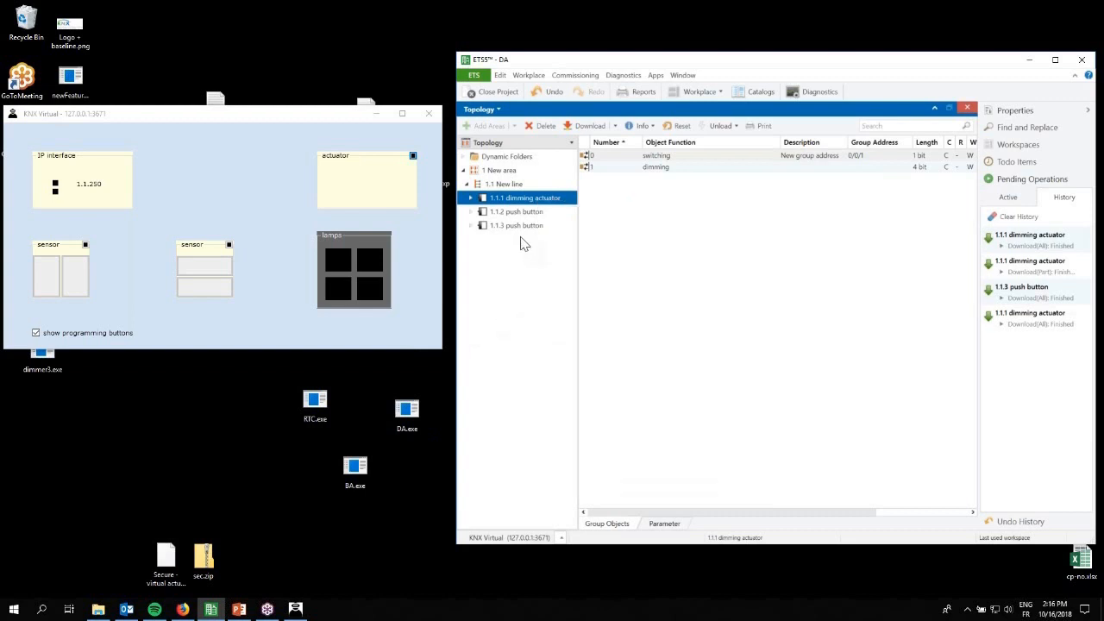
# Step: Download the individual address to the 1.1.3 push button in ETS5, widening the pending operations pane, and activate the second sensor's programming button in KNX Virtual
pyautogui.click(518, 228)
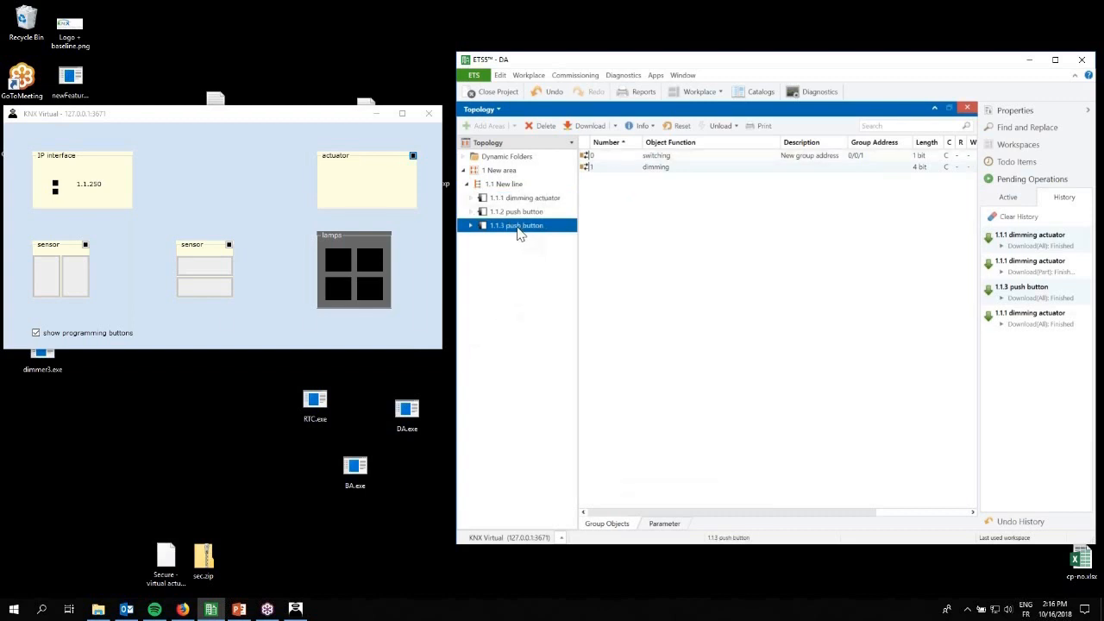
pyautogui.rightClick(519, 233)
pyautogui.moveTo(661, 236)
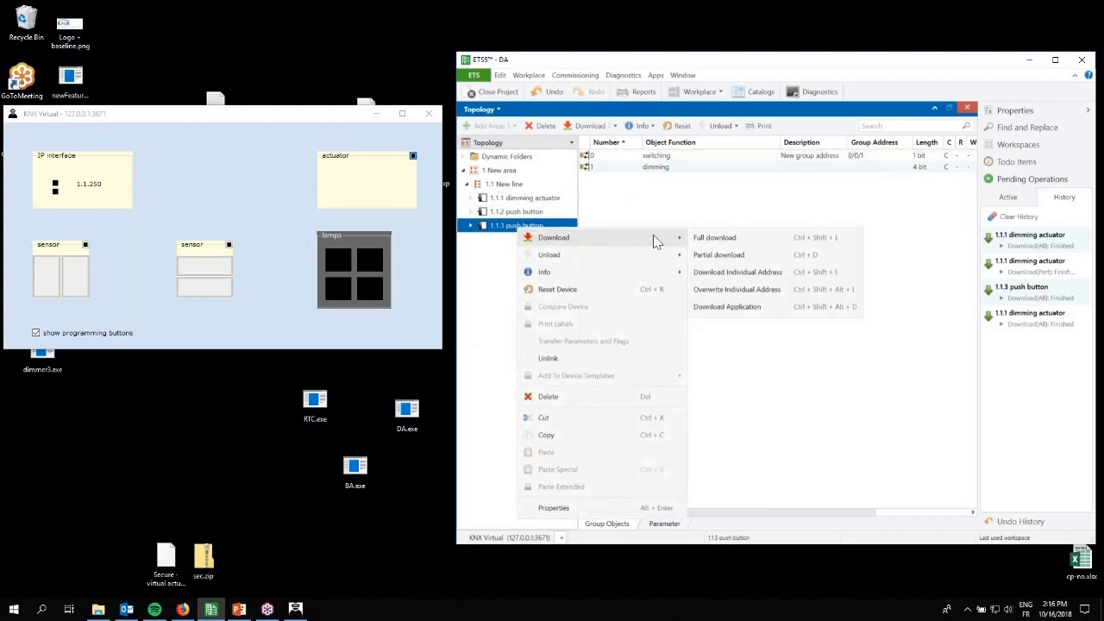
pyautogui.click(730, 276)
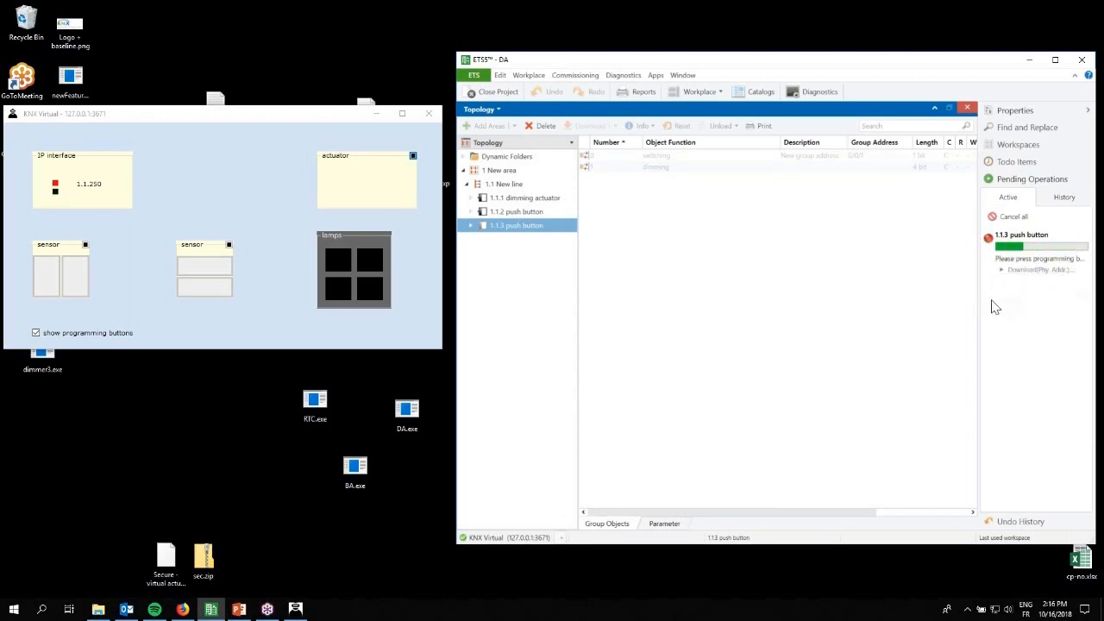
pyautogui.moveTo(978, 304); pyautogui.dragTo(854, 304)
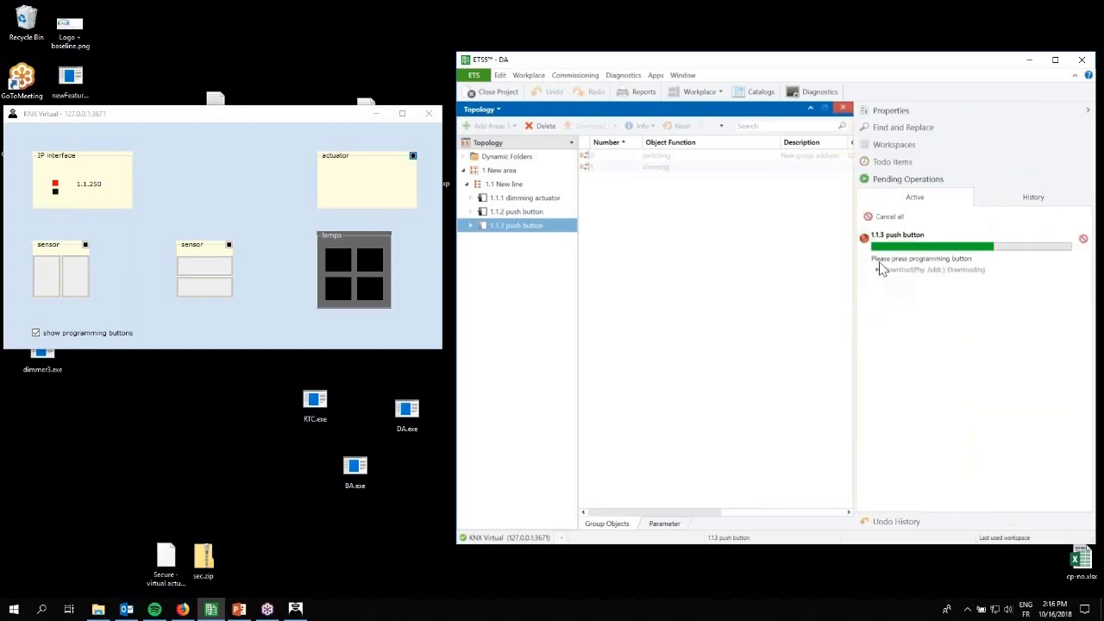
pyautogui.moveTo(855, 316); pyautogui.dragTo(917, 312)
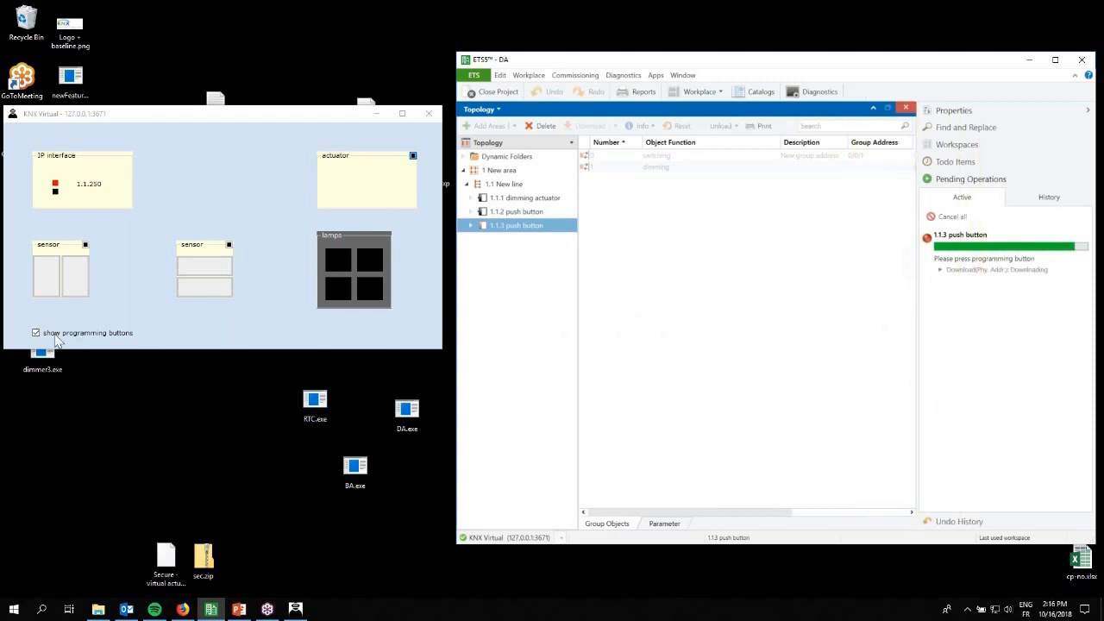
pyautogui.click(228, 245)
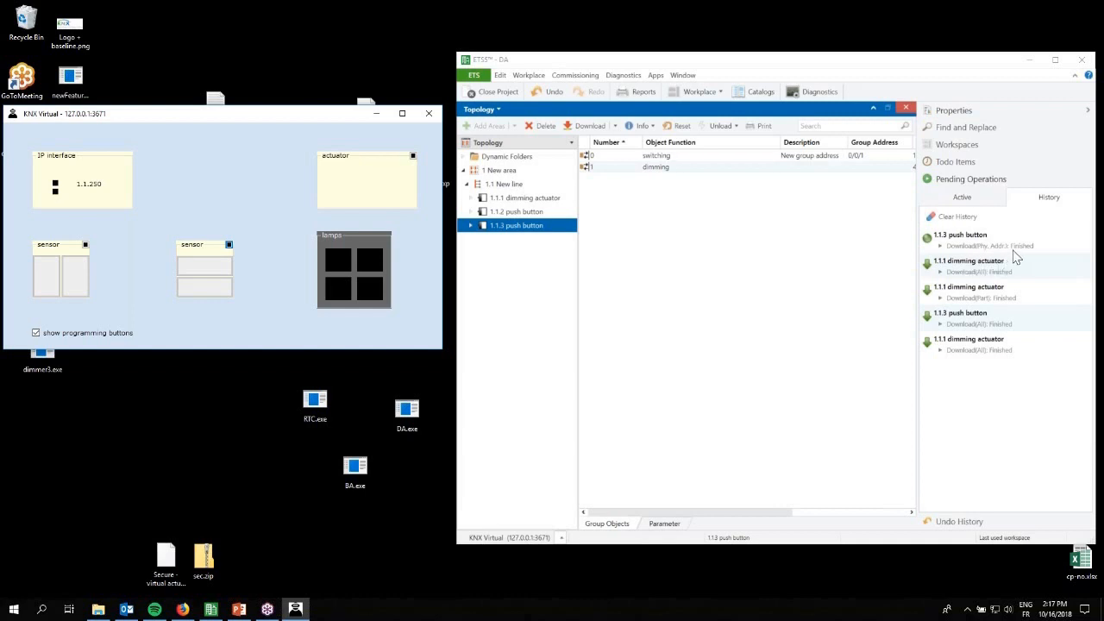
# Step: In ETS5, download only the application to the 1.1.3 push button
pyautogui.rightClick(526, 233)
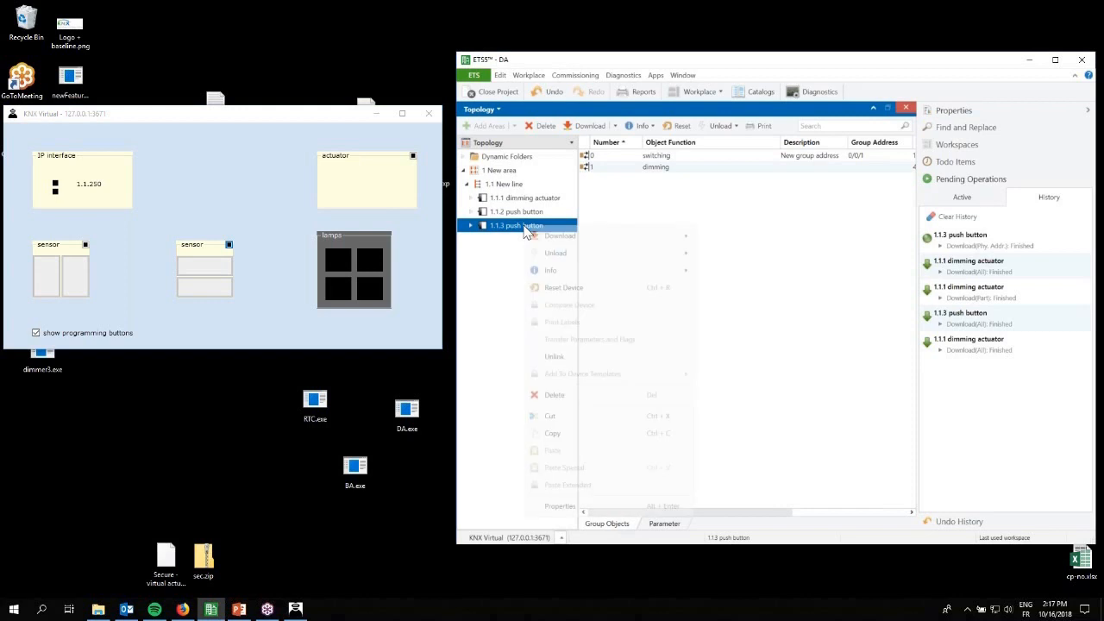
pyautogui.moveTo(646, 236)
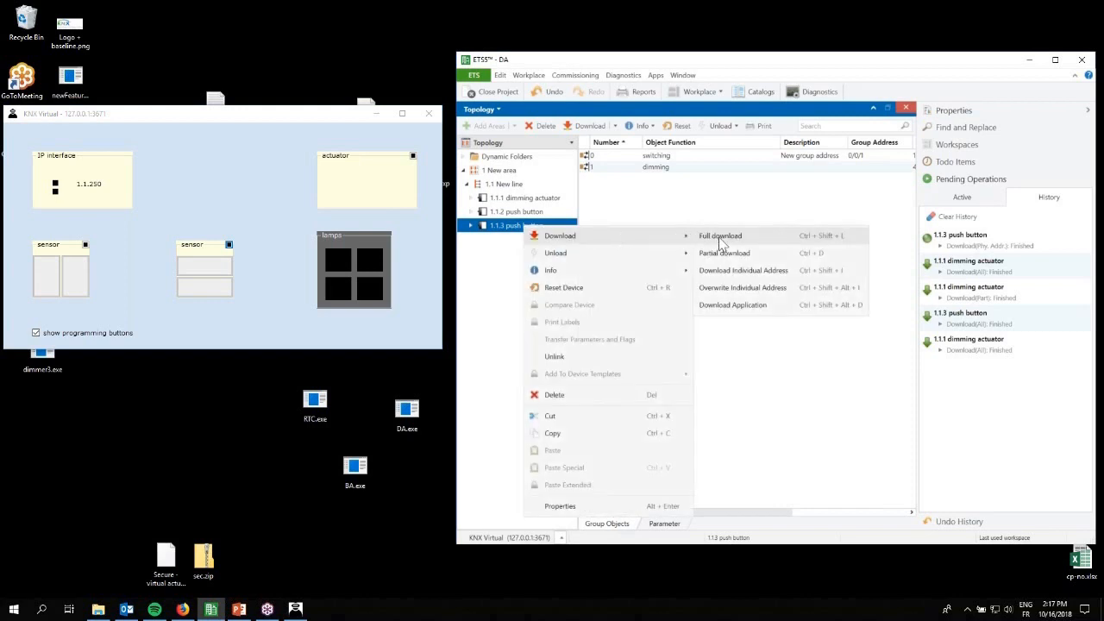
pyautogui.click(736, 309)
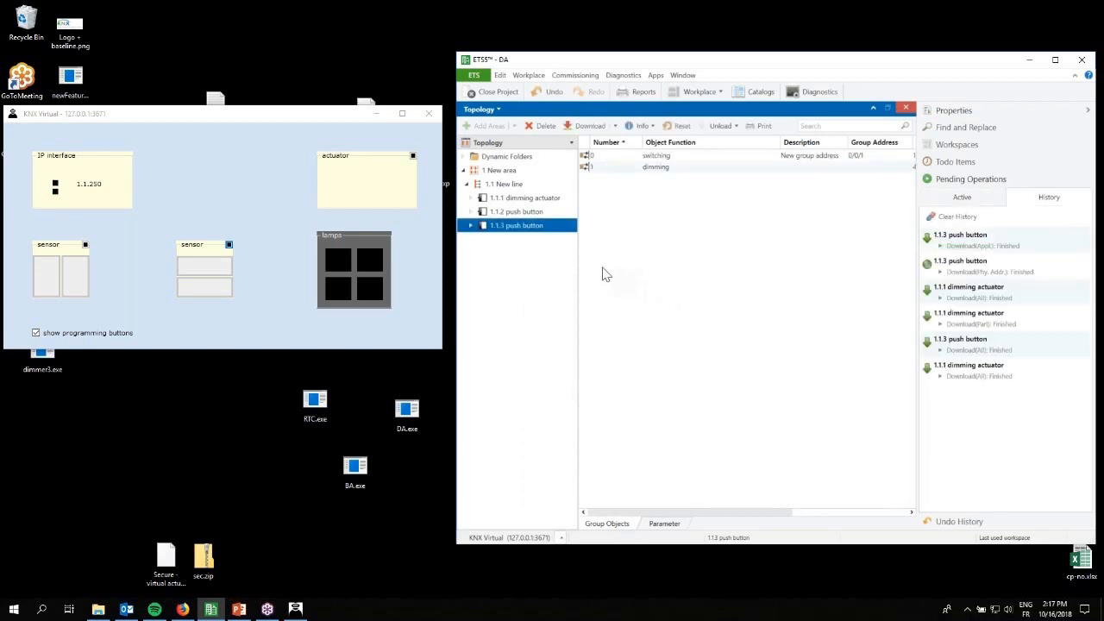
pyautogui.rightClick(537, 231)
pyautogui.moveTo(655, 233)
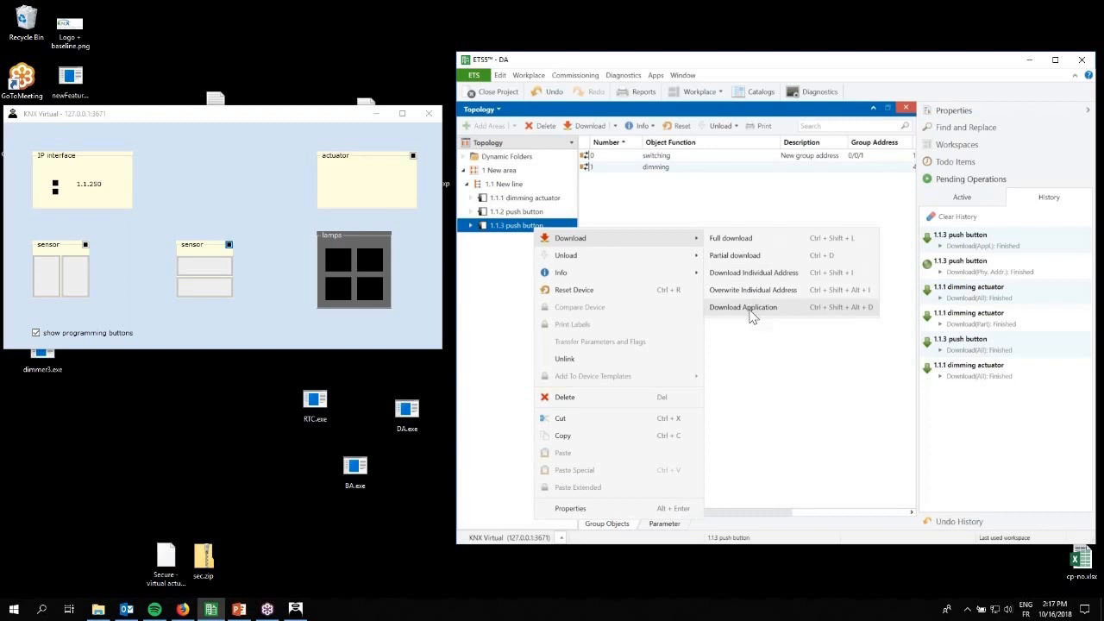
pyautogui.click(760, 371)
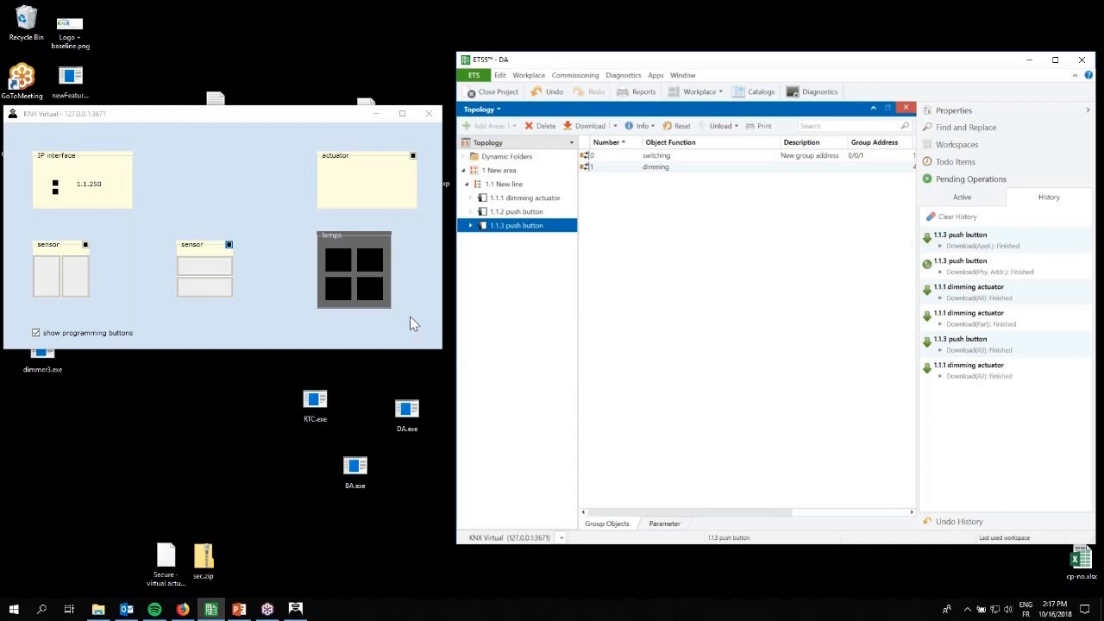
pyautogui.rightClick(531, 234)
pyautogui.moveTo(594, 238)
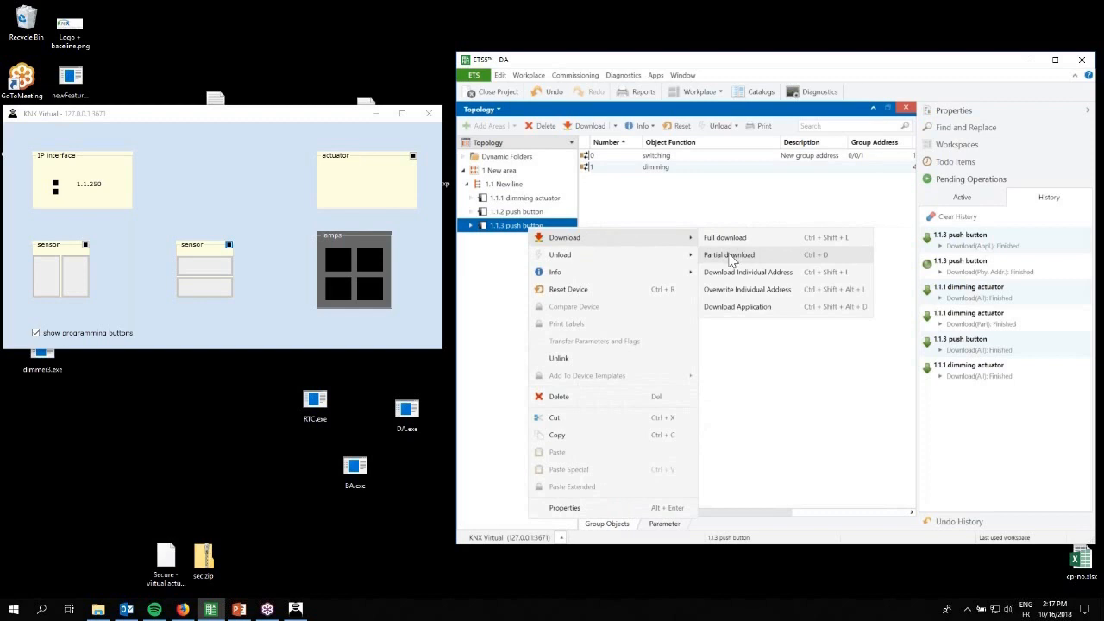
pyautogui.click(729, 377)
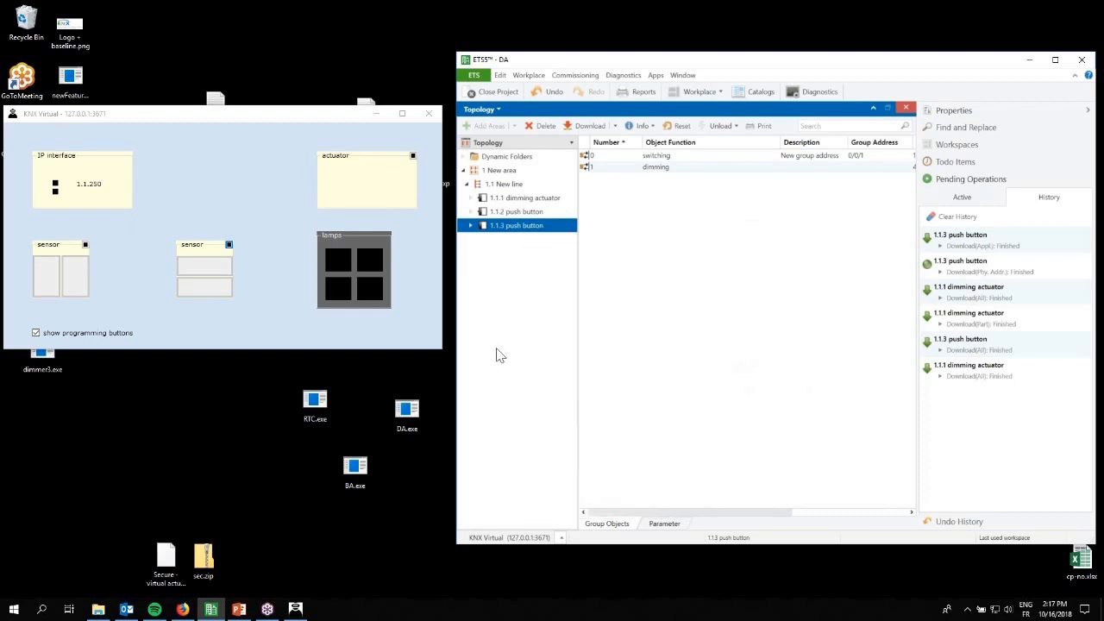
# Step: In KNX Virtual, hide the programming buttons and test switching the lamps on with the second sensor's upper button
pyautogui.click(229, 246)
pyautogui.click(117, 333)
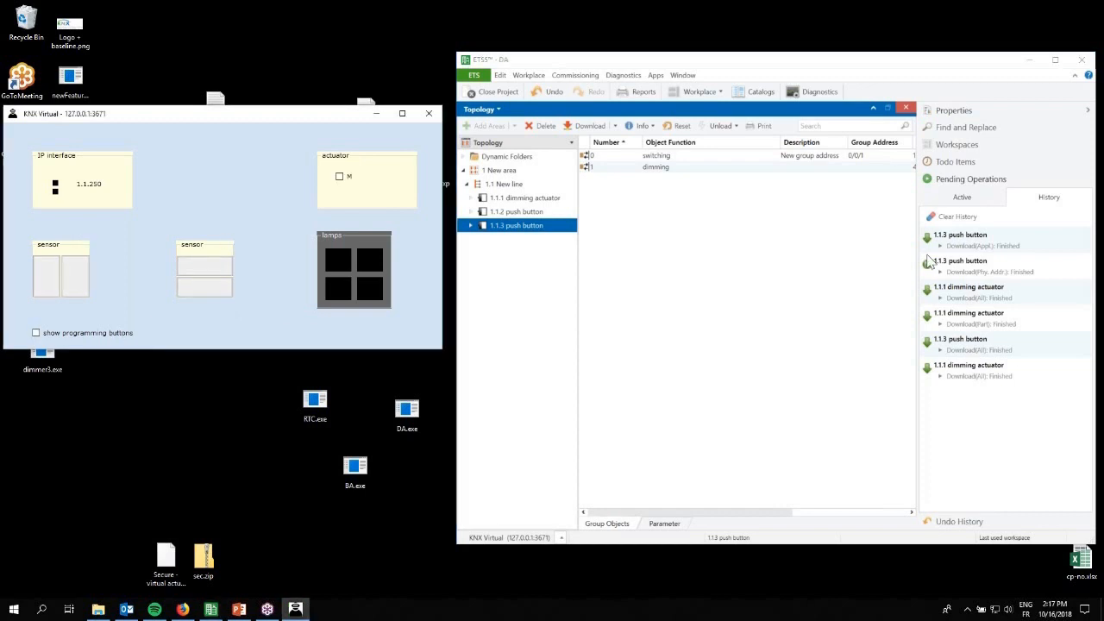
pyautogui.click(220, 274)
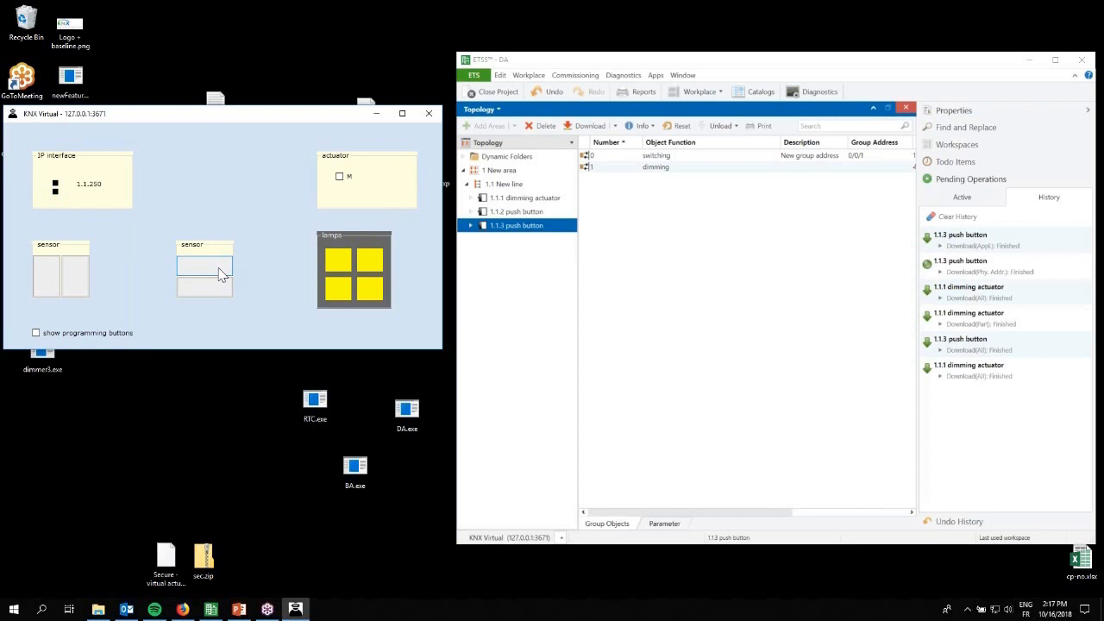
# Step: Test switching the lamps off and on repeatedly with the second sensor's lower and upper buttons
pyautogui.click(215, 287)
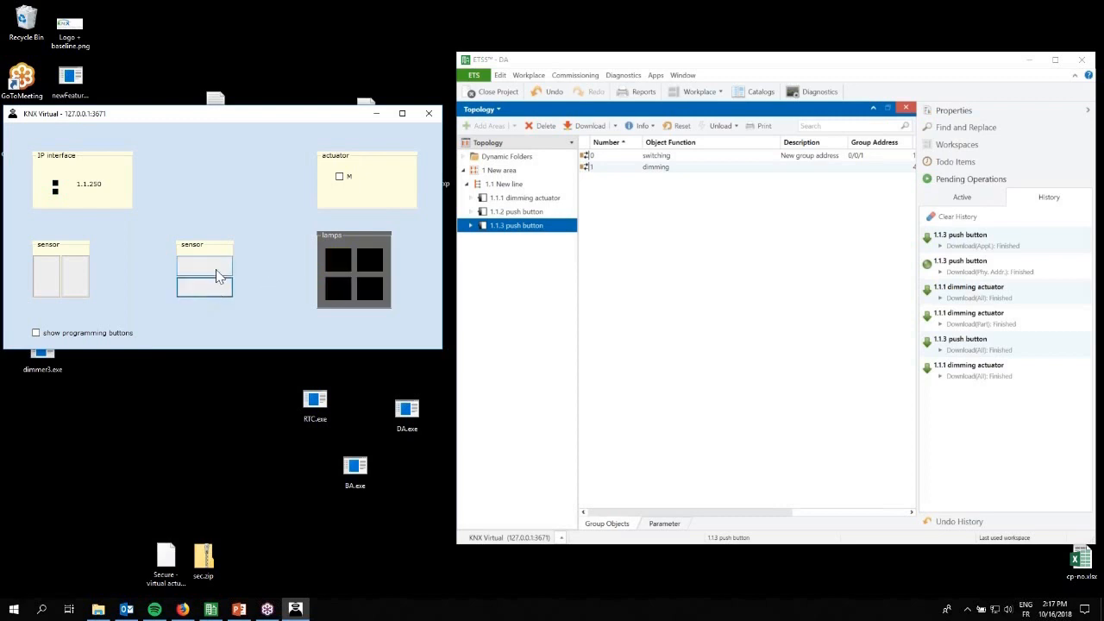
pyautogui.click(214, 266)
pyautogui.click(214, 281)
pyautogui.click(215, 269)
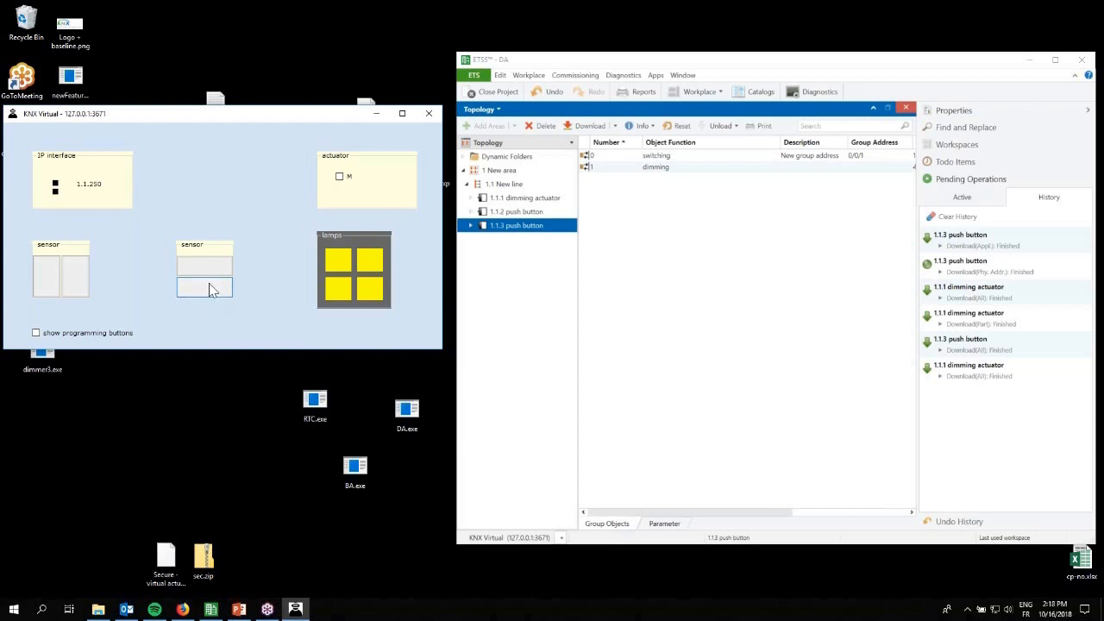
pyautogui.click(207, 273)
pyautogui.click(205, 285)
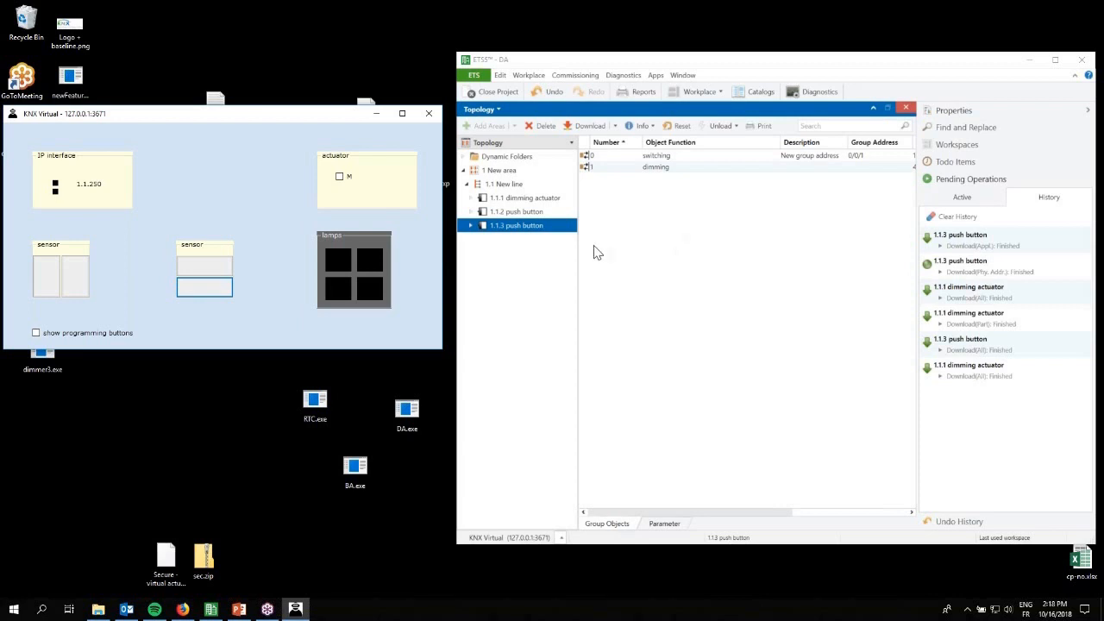
# Step: Start the Group Monitor in ETS5 and record the second sensor's on and off telegrams, adjusting the layout to show the Info column
pyautogui.click(820, 94)
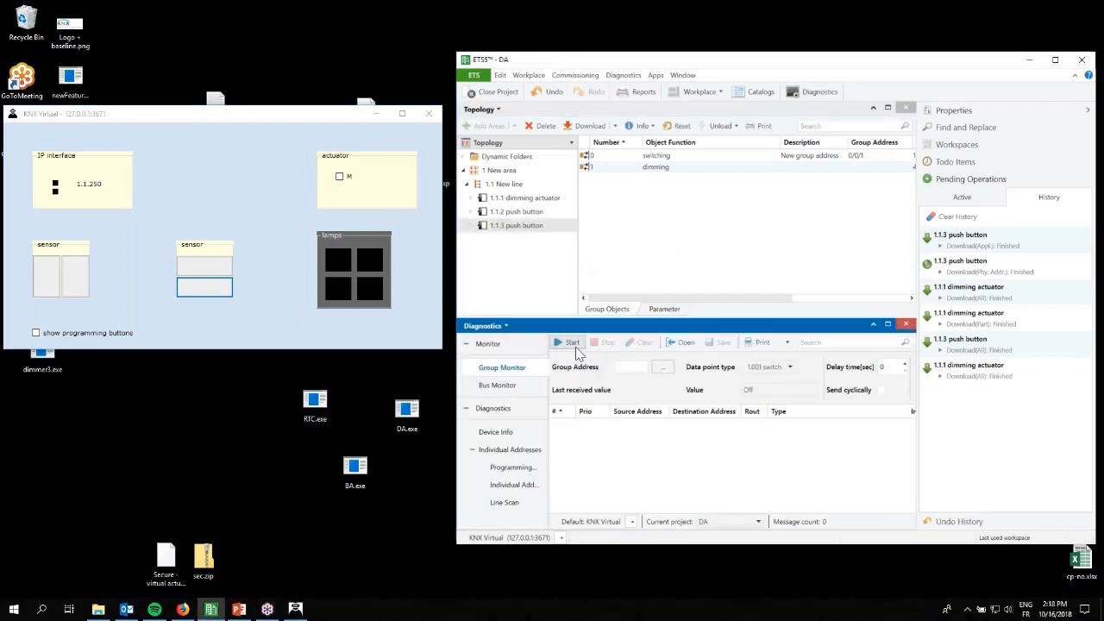
pyautogui.click(573, 342)
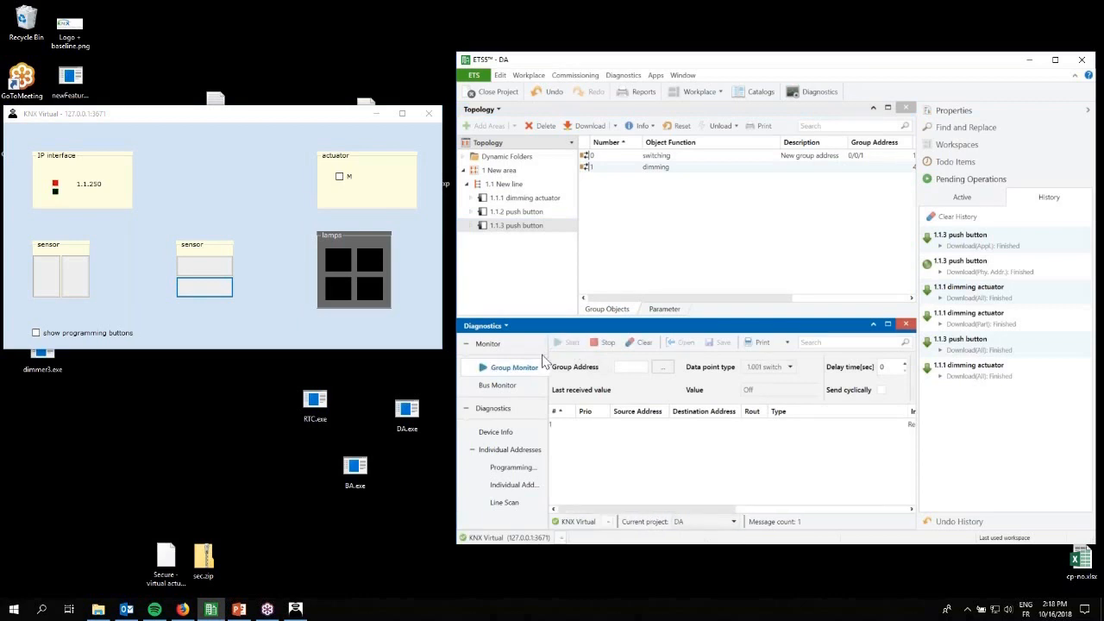
pyautogui.click(195, 268)
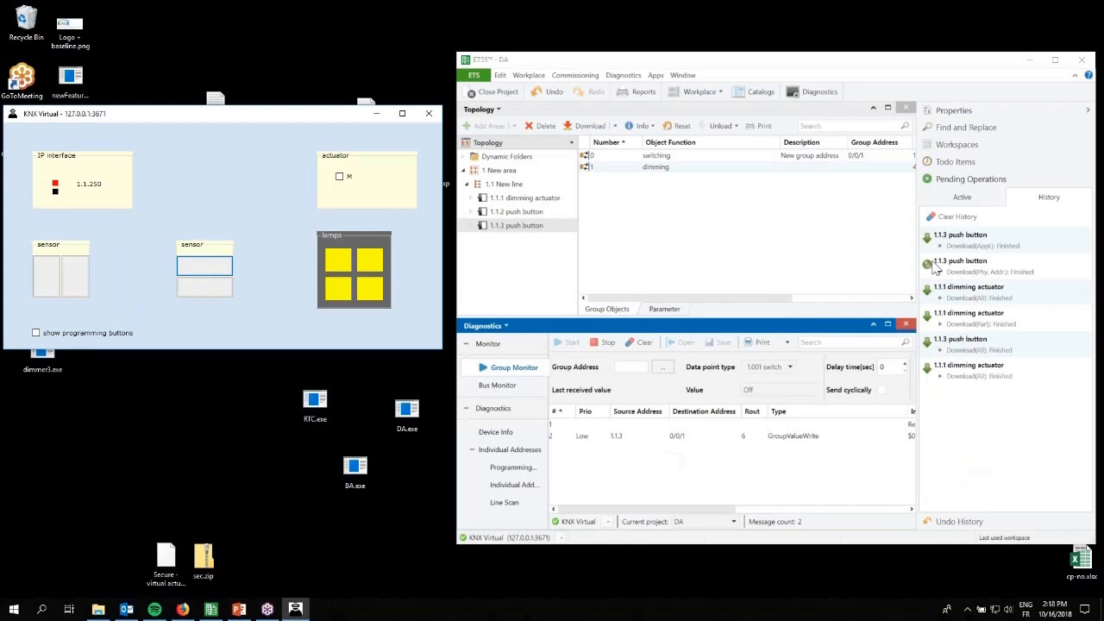
pyautogui.moveTo(915, 261); pyautogui.dragTo(980, 261)
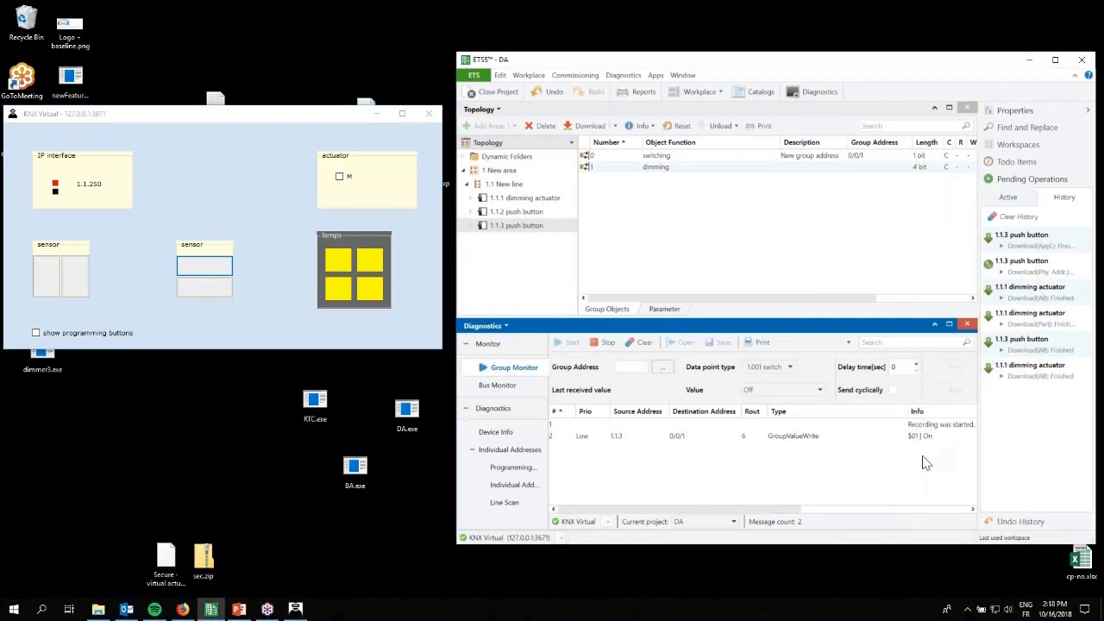
pyautogui.click(217, 290)
pyautogui.click(217, 290)
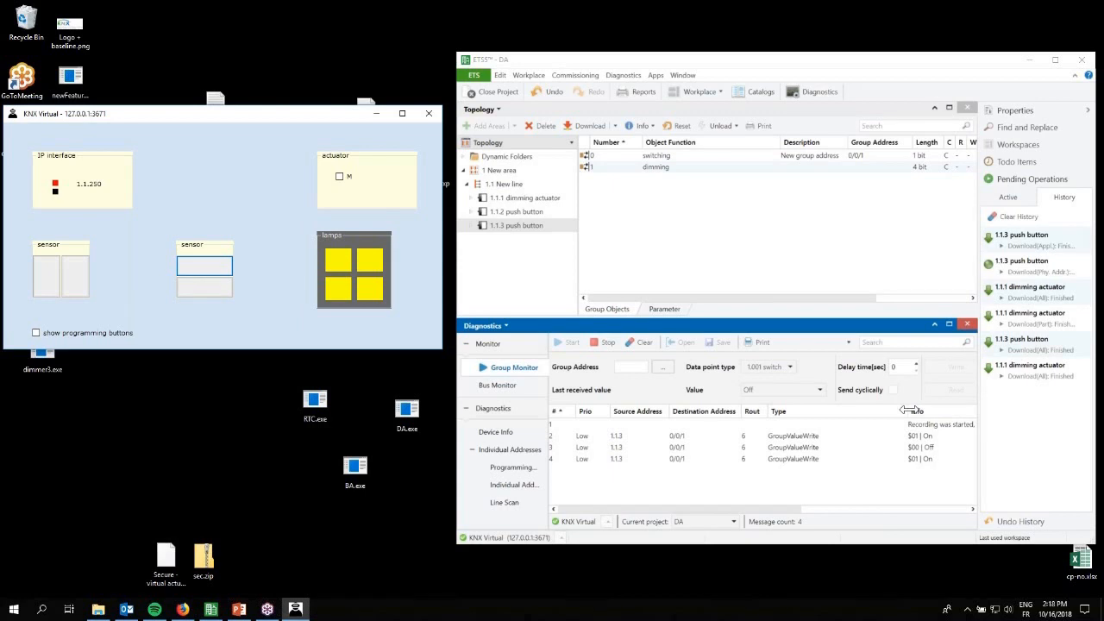
pyautogui.moveTo(911, 411); pyautogui.dragTo(865, 411)
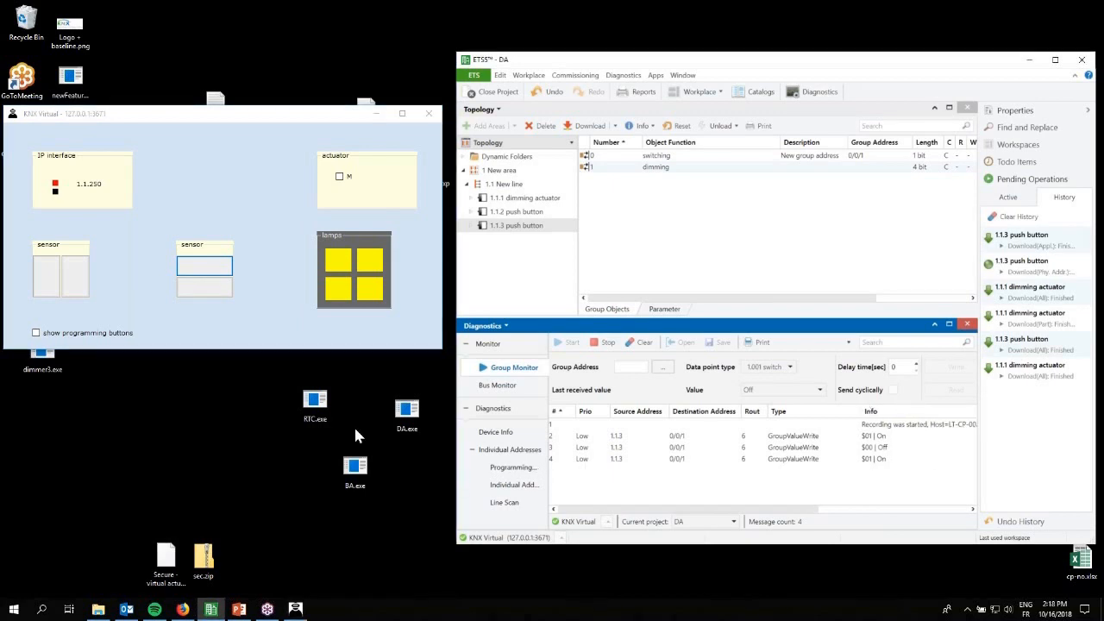
pyautogui.click(214, 295)
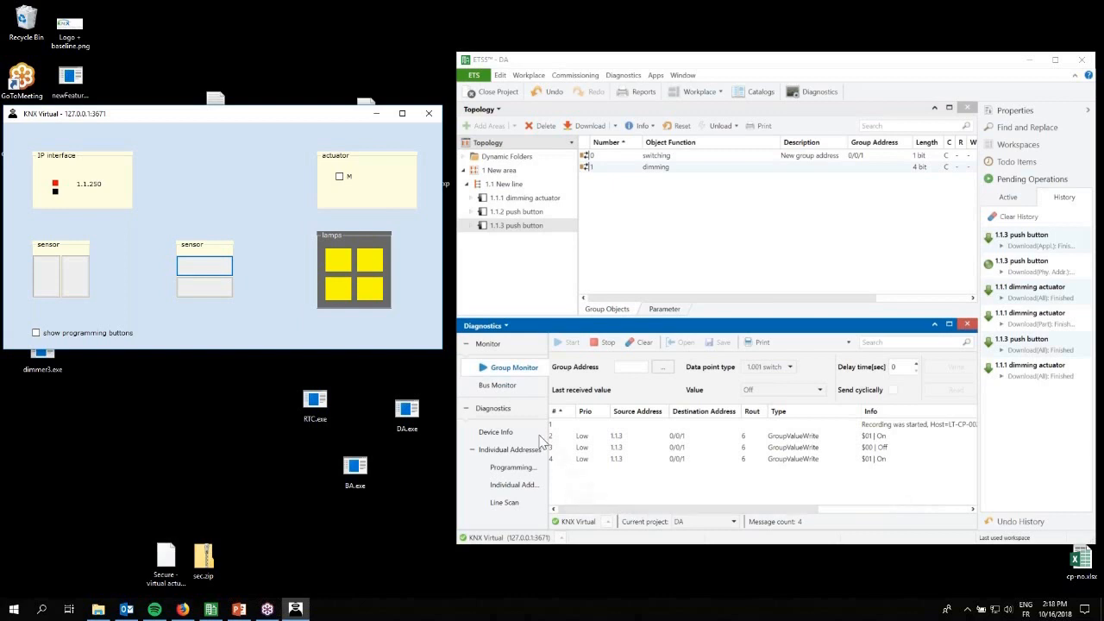
# Step: Link the dimming objects of the 1.1.1 dimming actuator and 1.1.3 push button together with the new group address 0/0/2
pyautogui.click(541, 200)
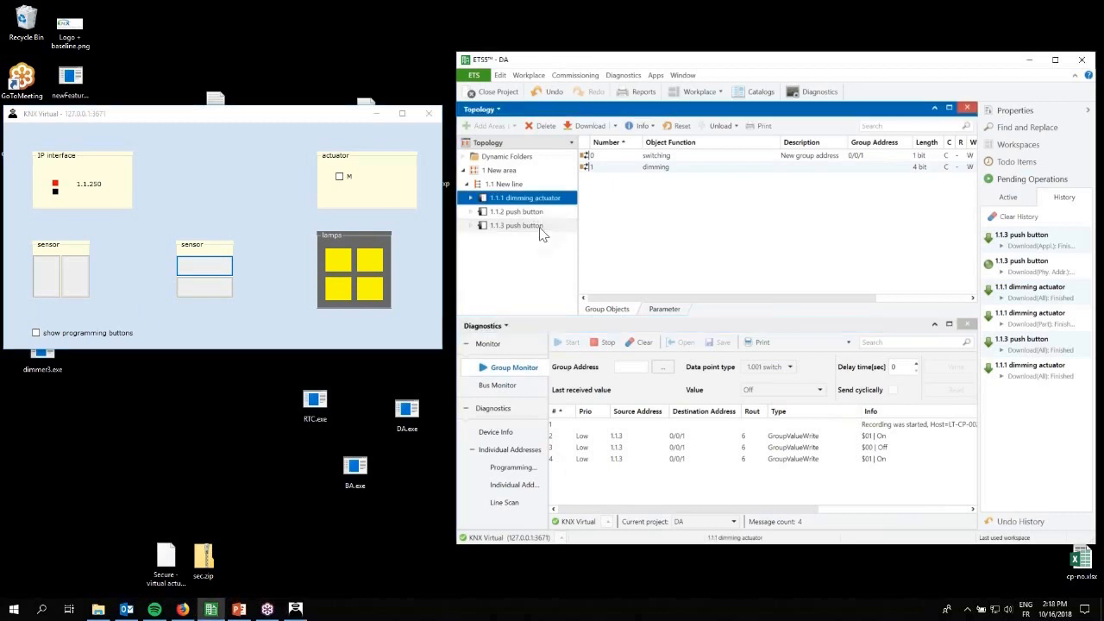
pyautogui.keyDown('ctrl'); pyautogui.click(539, 227); pyautogui.keyUp('ctrl')
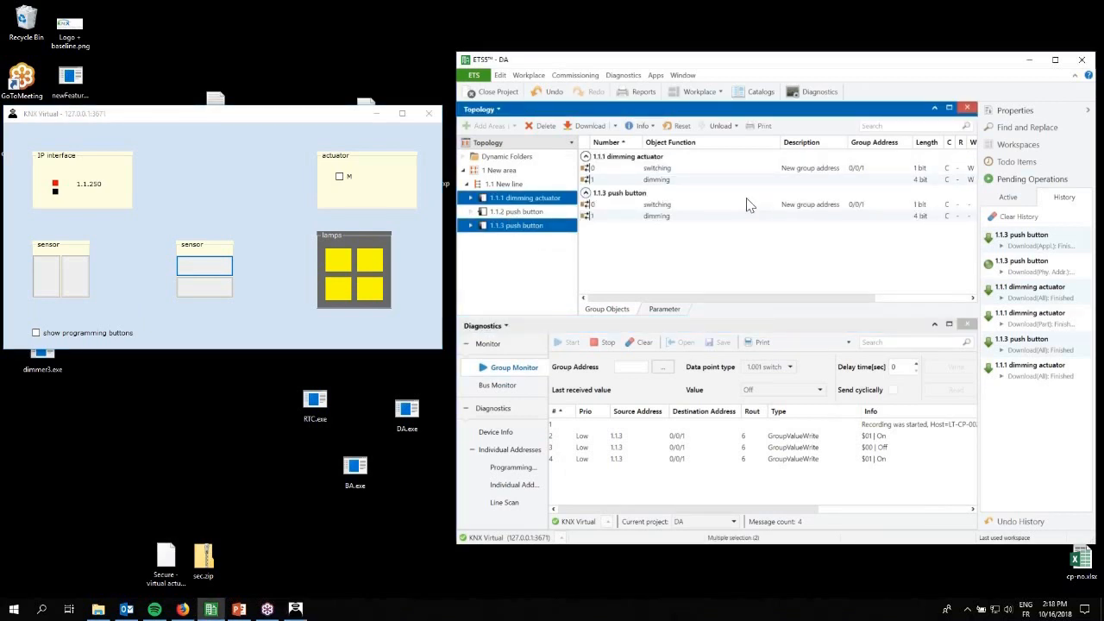
pyautogui.click(665, 181)
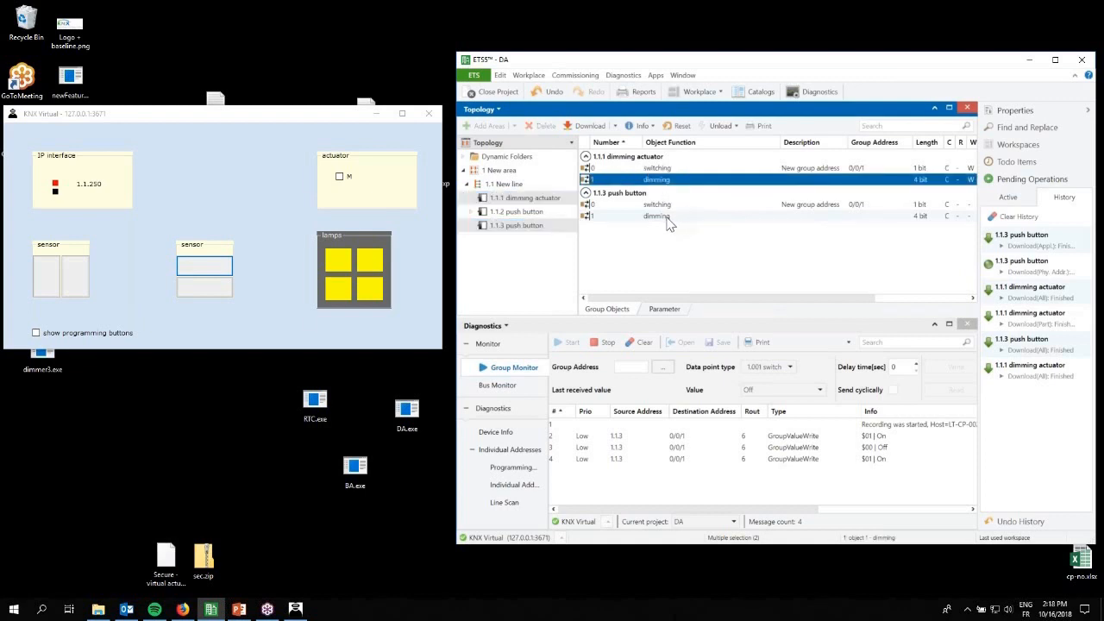
pyautogui.keyDown('ctrl'); pyautogui.click(670, 217); pyautogui.keyUp('ctrl')
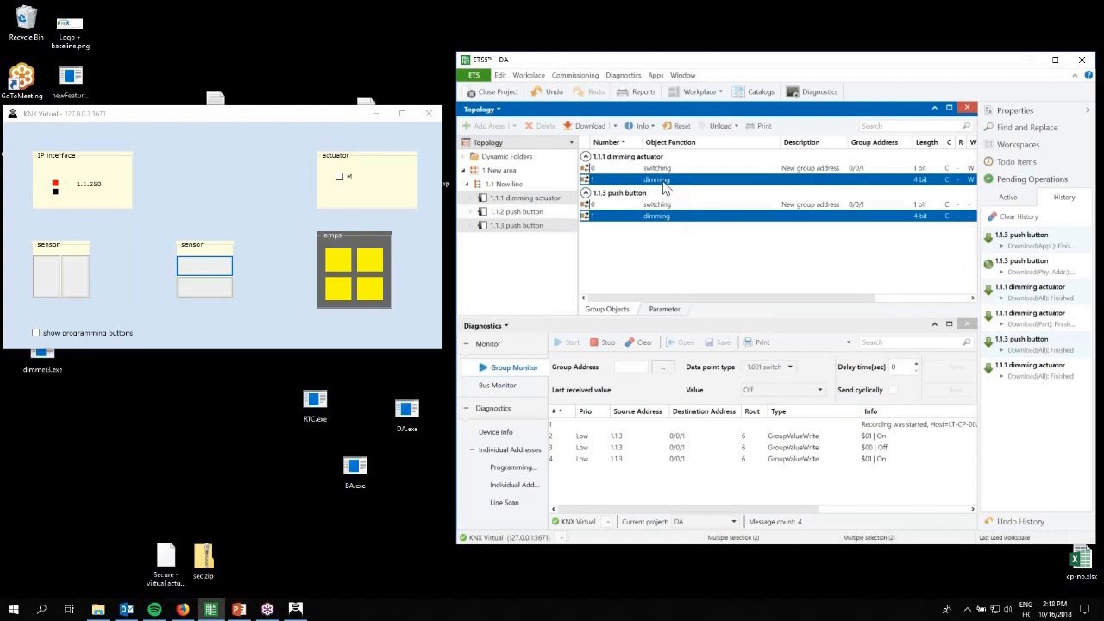
pyautogui.rightClick(663, 183)
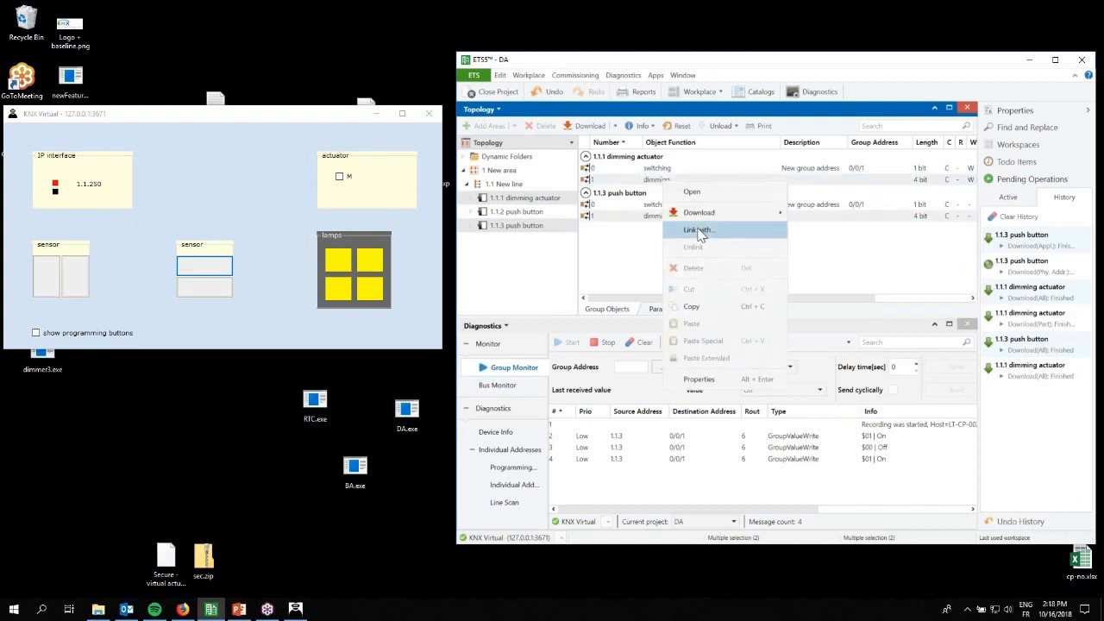
pyautogui.click(701, 235)
pyautogui.click(767, 288)
pyautogui.write('2')
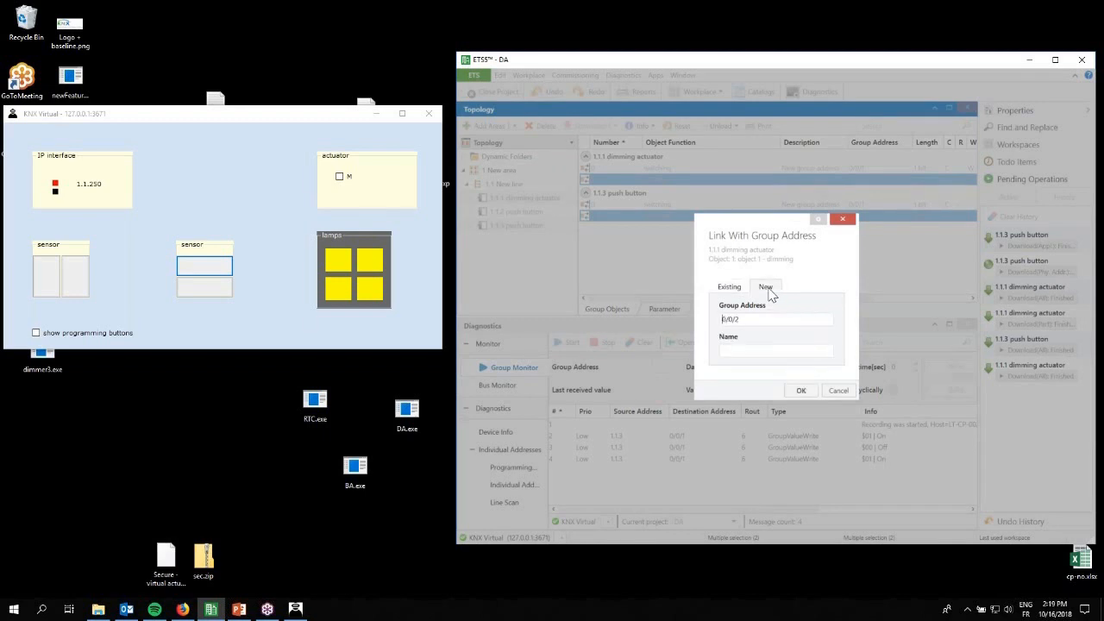
pyautogui.press('Return')
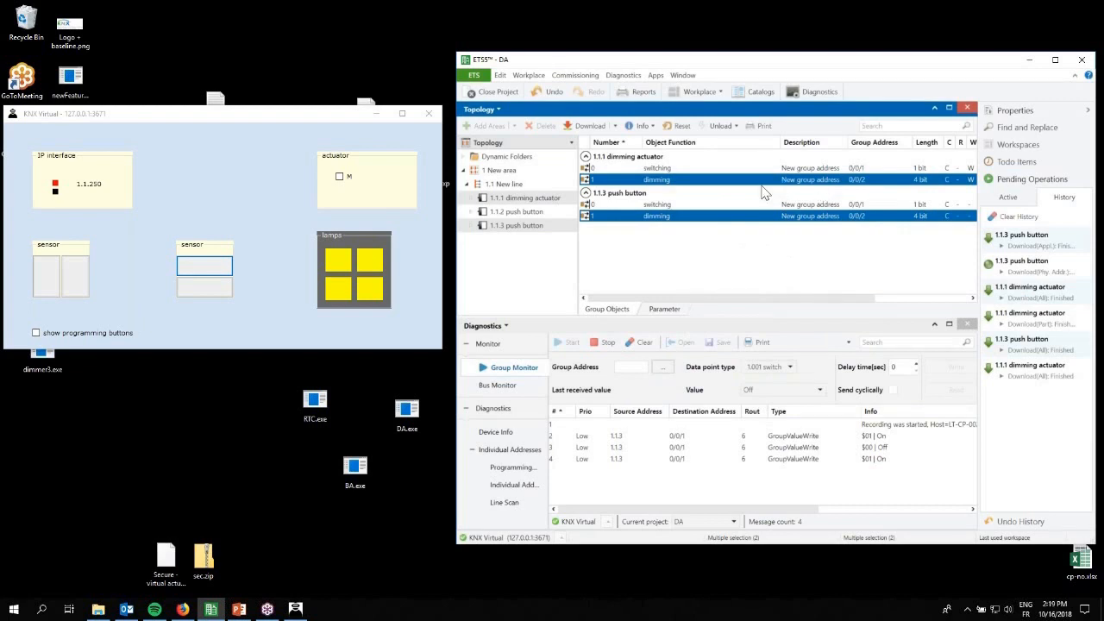
# Step: Perform a partial download to the 1.1.3 push button
pyautogui.click(527, 226)
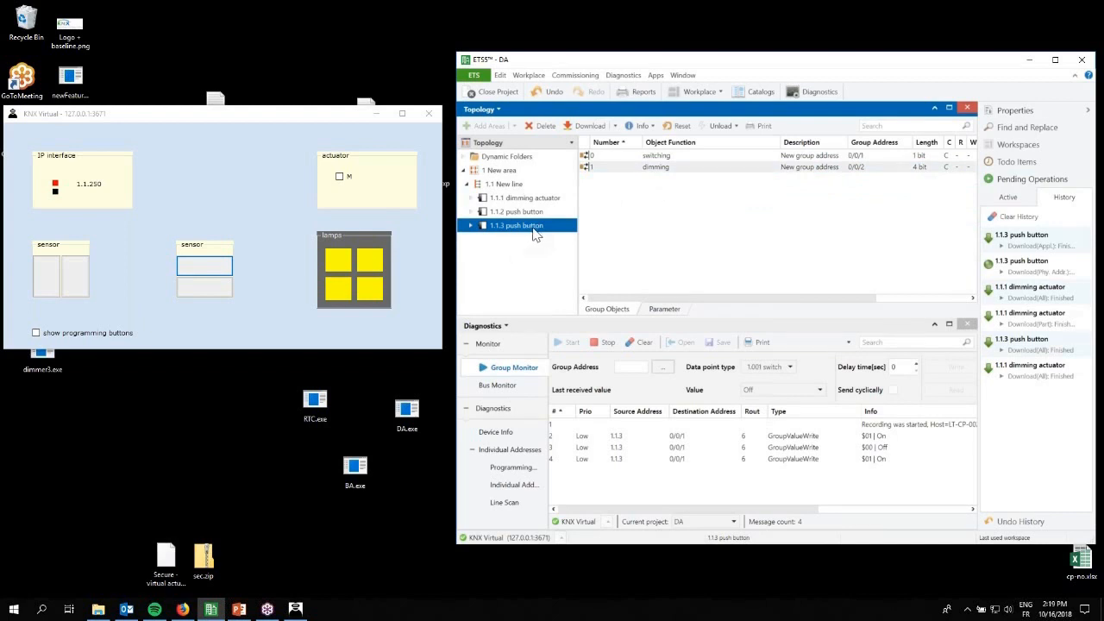
pyautogui.rightClick(534, 233)
pyautogui.moveTo(568, 238)
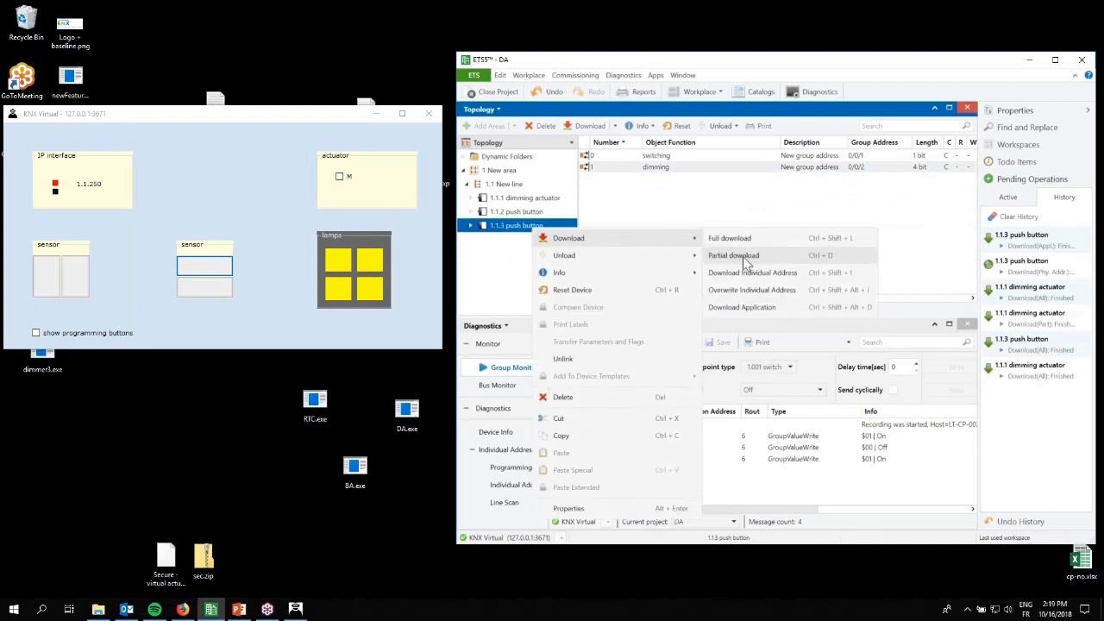
pyautogui.click(743, 257)
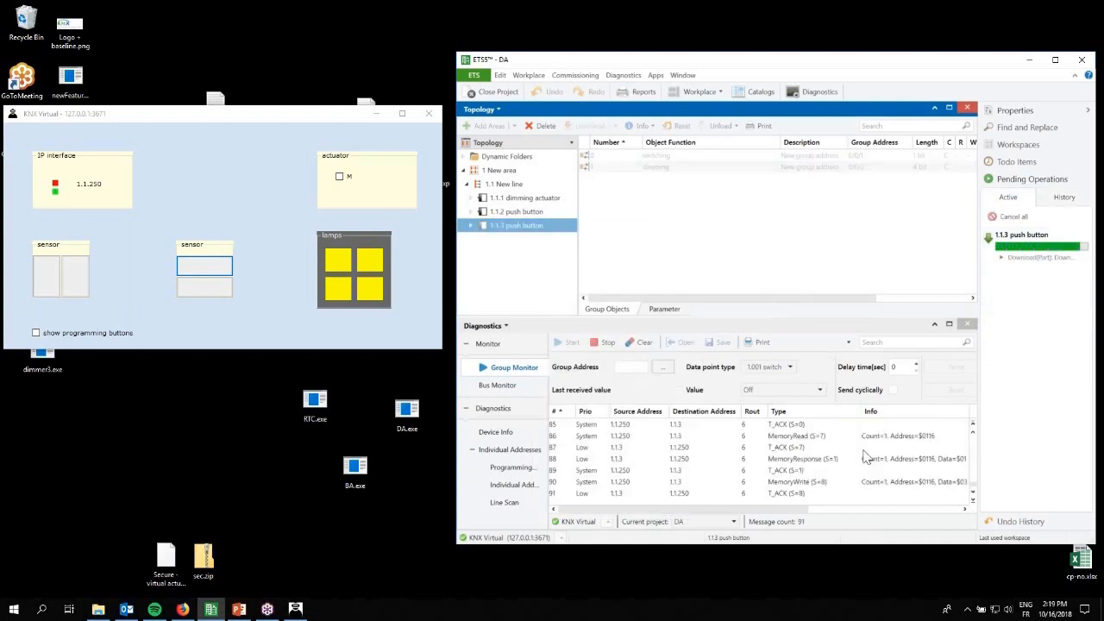
# Step: Clear the Group Monitor's telegrams, and in KNX Virtual try dimming down and switching the lamps on and off with the second sensor
pyautogui.click(645, 343)
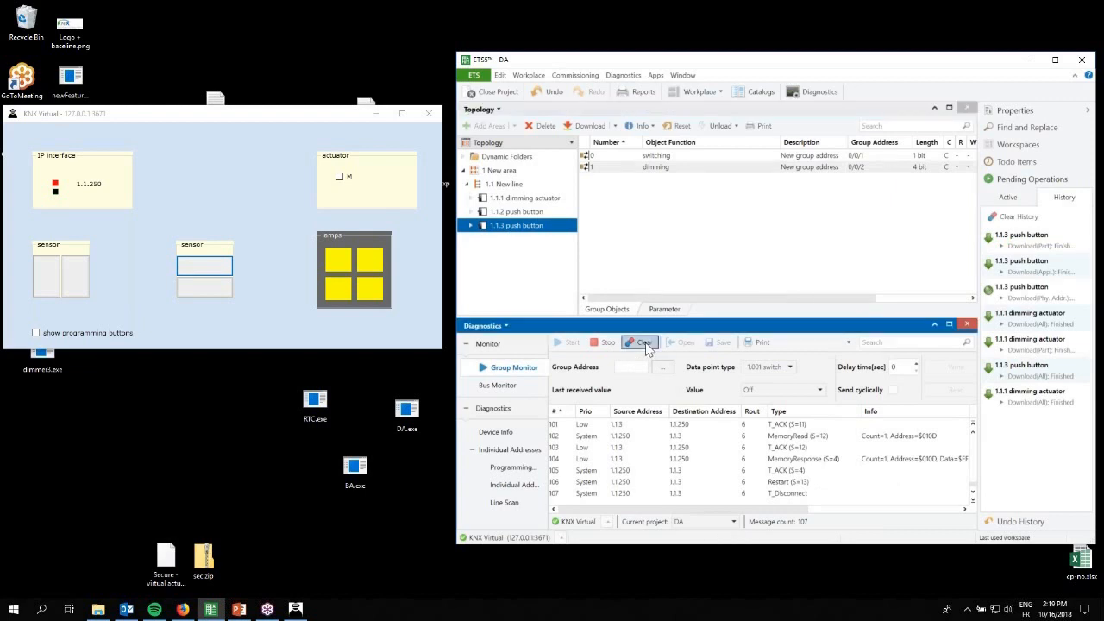
pyautogui.click(836, 371)
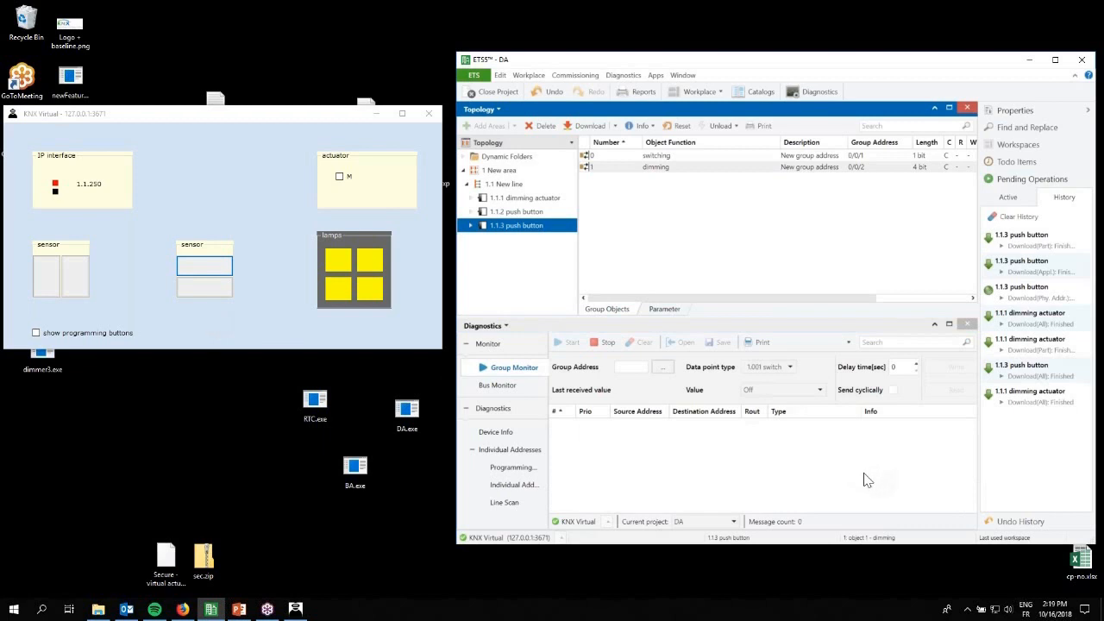
pyautogui.click(215, 297)
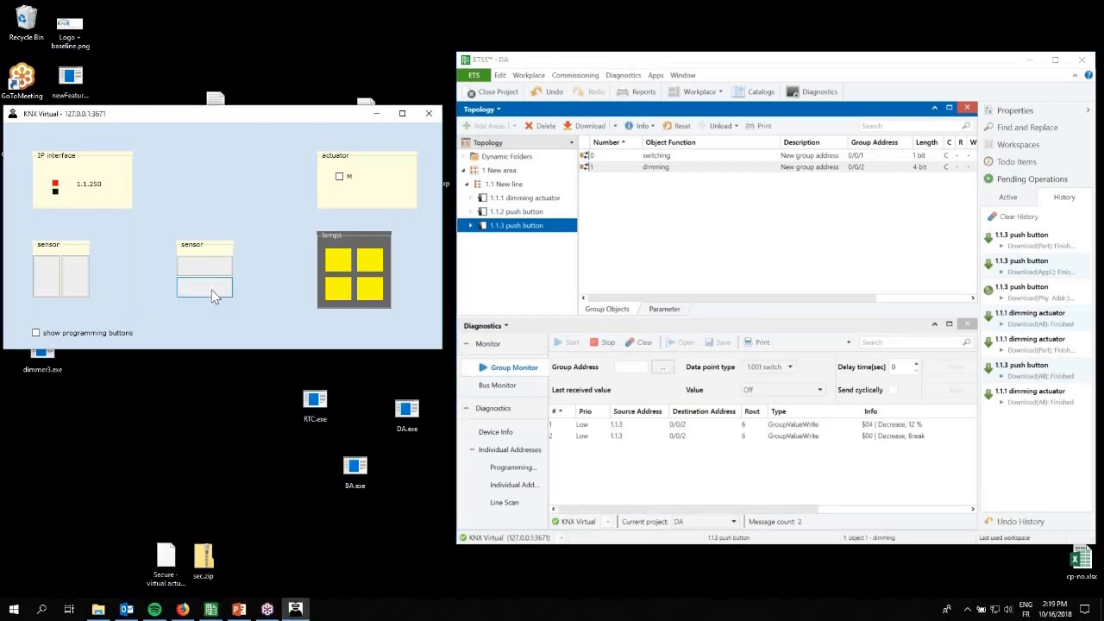
pyautogui.click(223, 270)
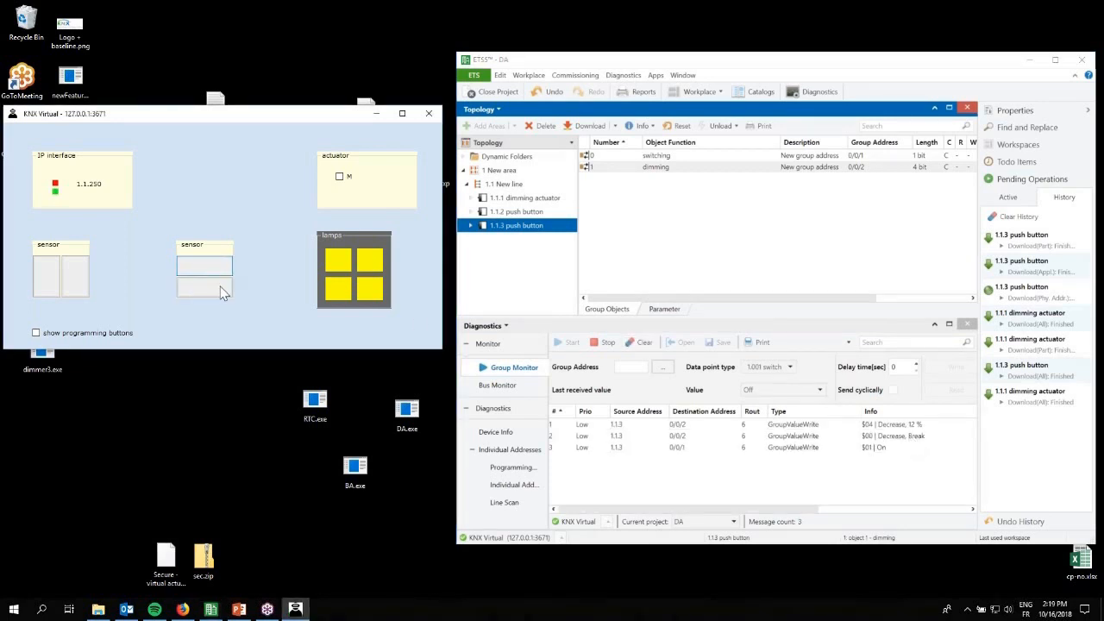
pyautogui.click(219, 288)
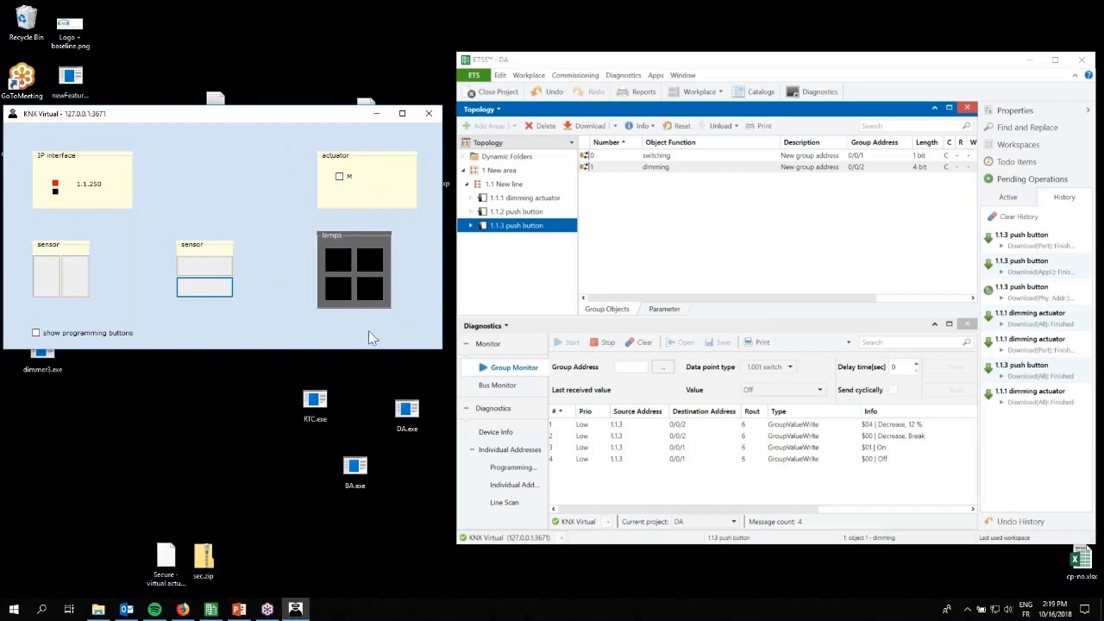
# Step: In ETS5, perform a partial download to the 1.1.1 dimming actuator
pyautogui.click(550, 199)
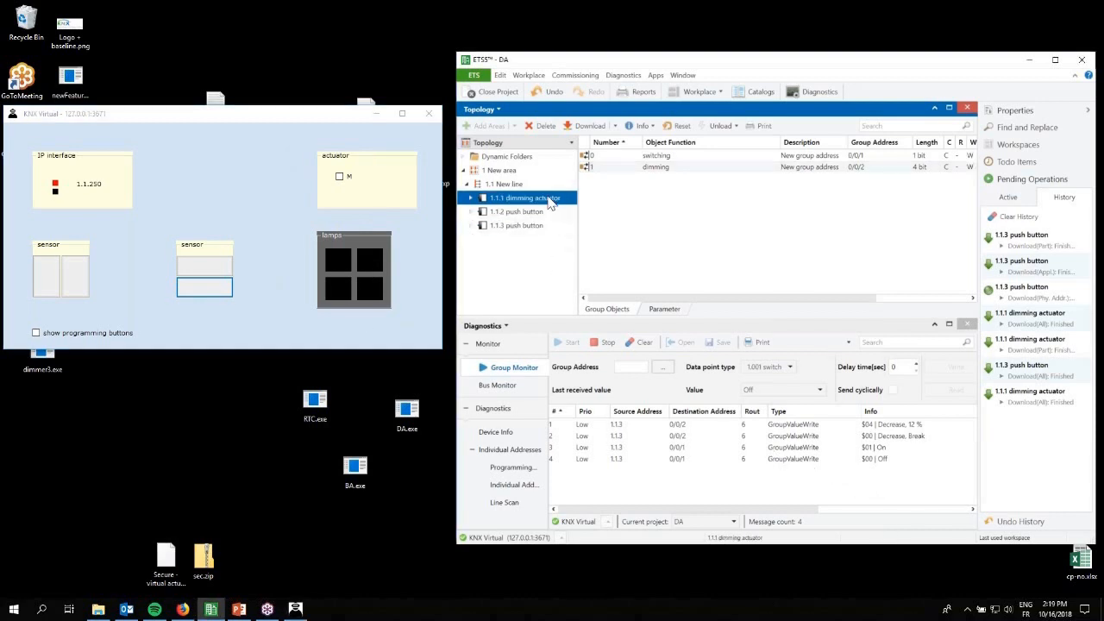
pyautogui.rightClick(549, 199)
pyautogui.moveTo(629, 212)
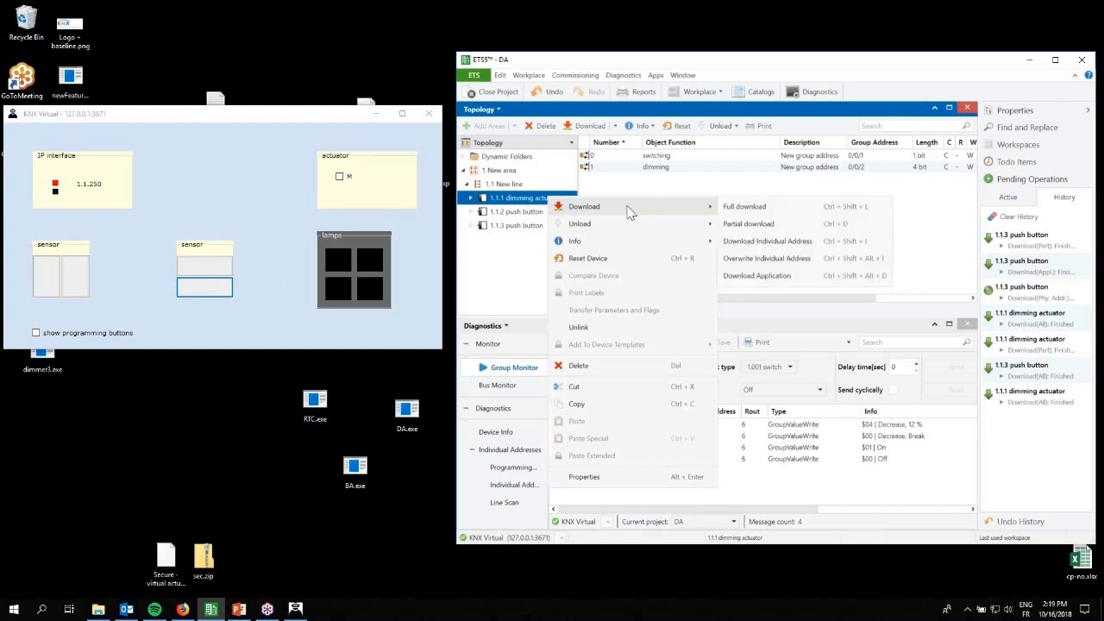
pyautogui.click(756, 224)
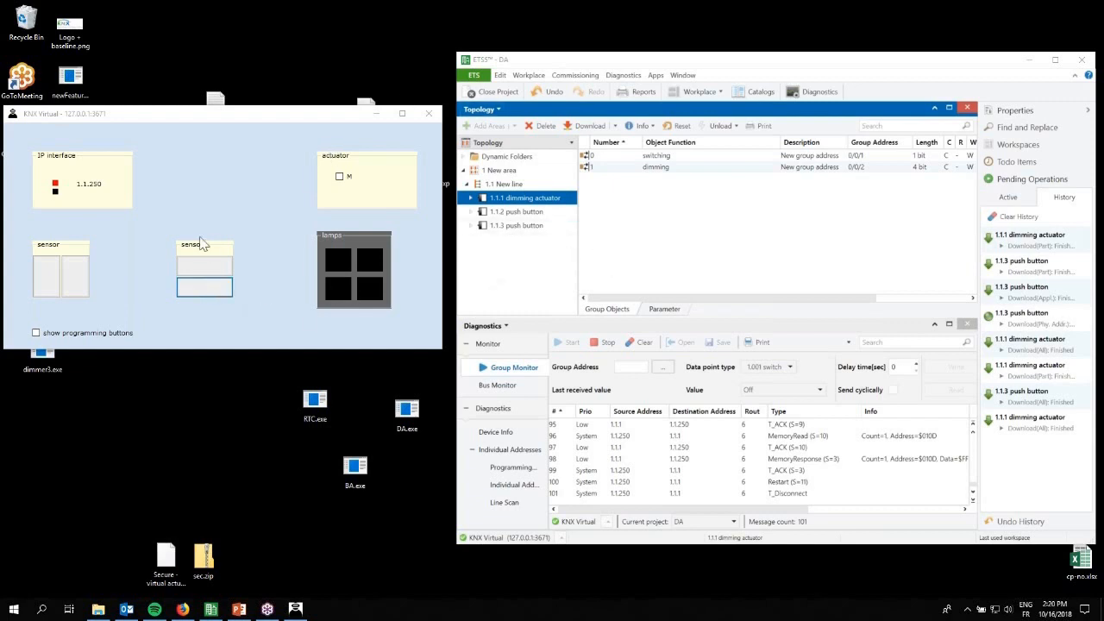
# Step: In KNX Virtual, switch the lamps on and test dimming them down and up with the second sensor
pyautogui.click(210, 290)
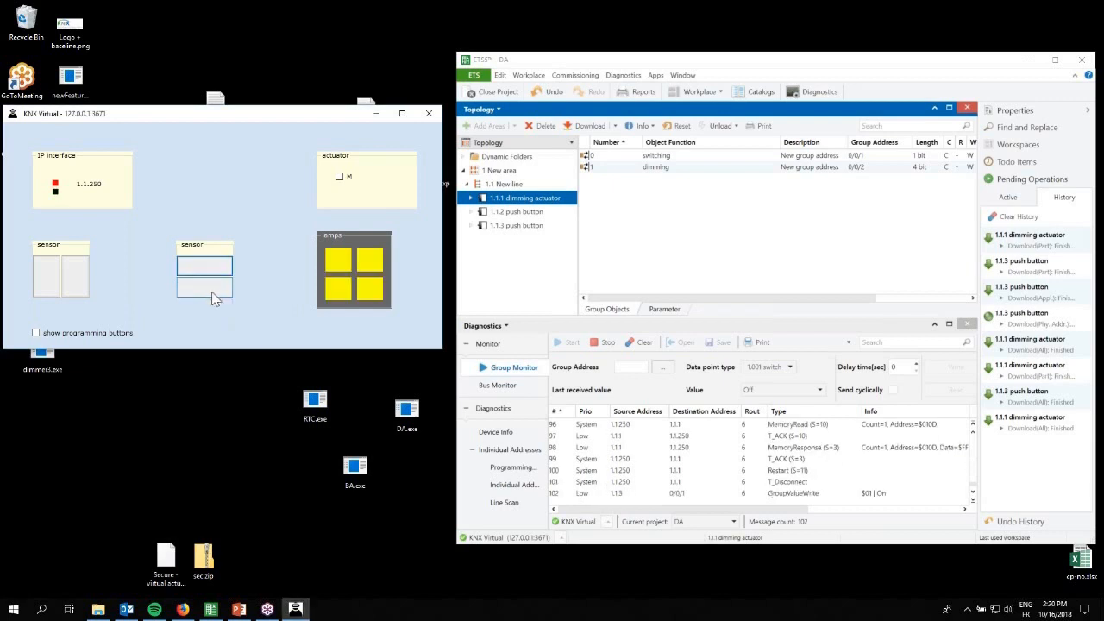
pyautogui.click(211, 291)
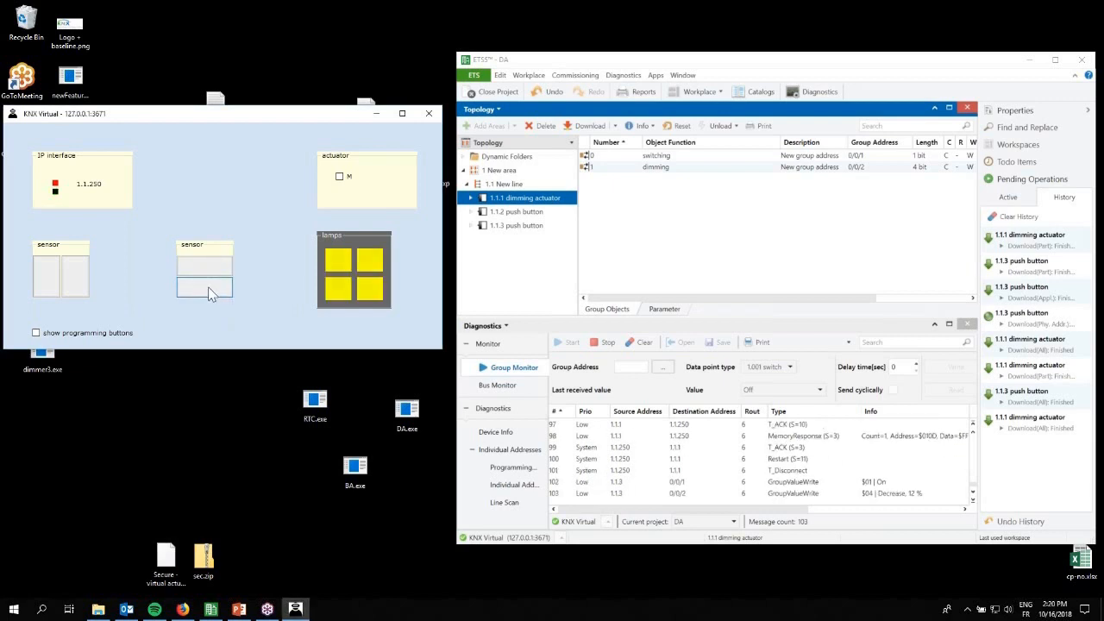
pyautogui.moveTo(212, 293)
pyautogui.mouseDown()
pyautogui.moveTo(207, 269)
pyautogui.moveTo(206, 287)
pyautogui.mouseUp()
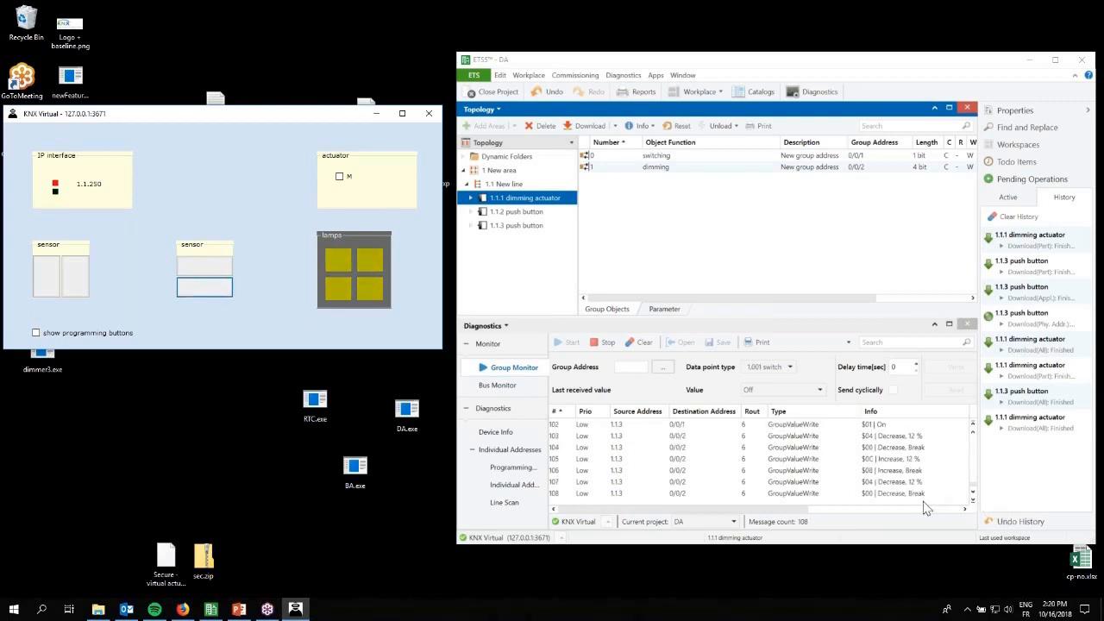
# Step: Test switching the dimmed lamps off and on and brightening them with the second sensor, and stop the Group Monitor recording in ETS5
pyautogui.click(207, 289)
pyautogui.click(205, 266)
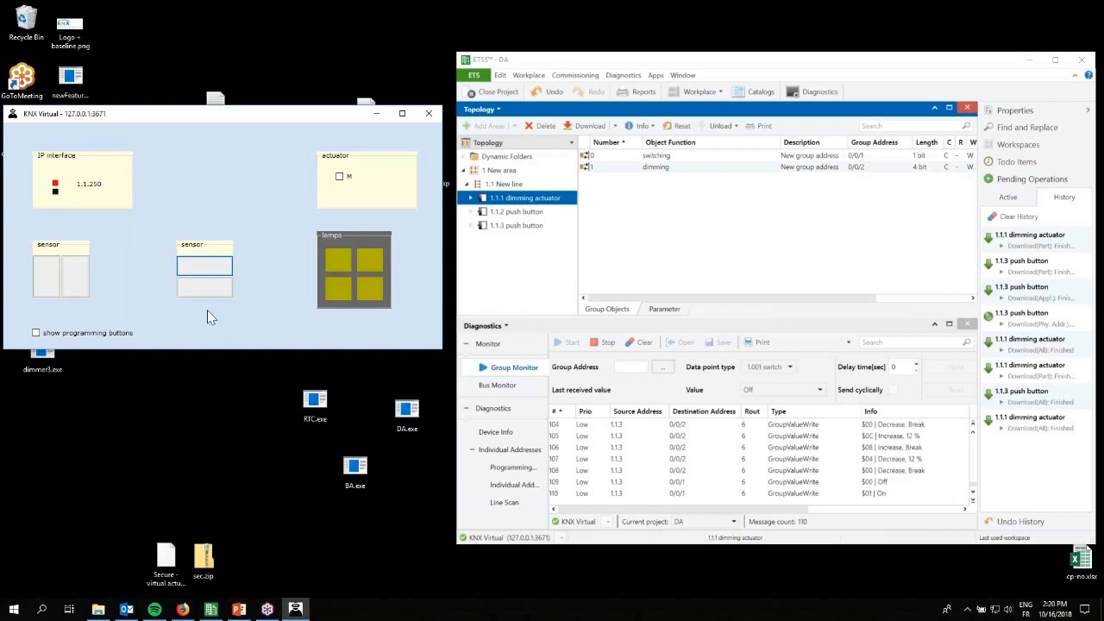
pyautogui.moveTo(207, 276); pyautogui.dragTo(207, 275)
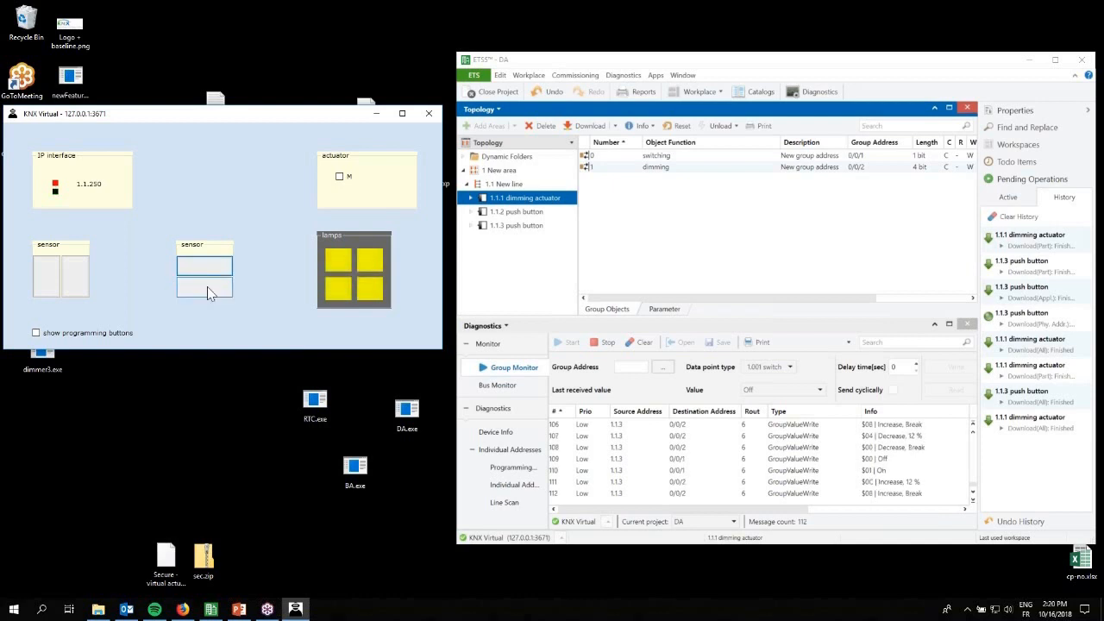
pyautogui.click(207, 289)
pyautogui.click(206, 266)
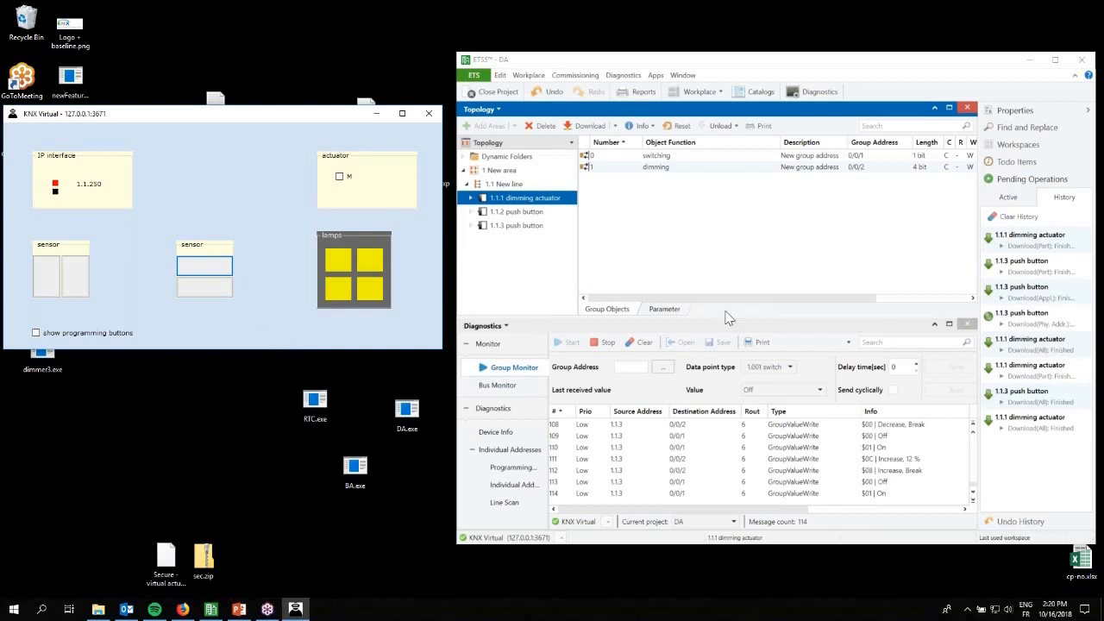
pyautogui.click(609, 343)
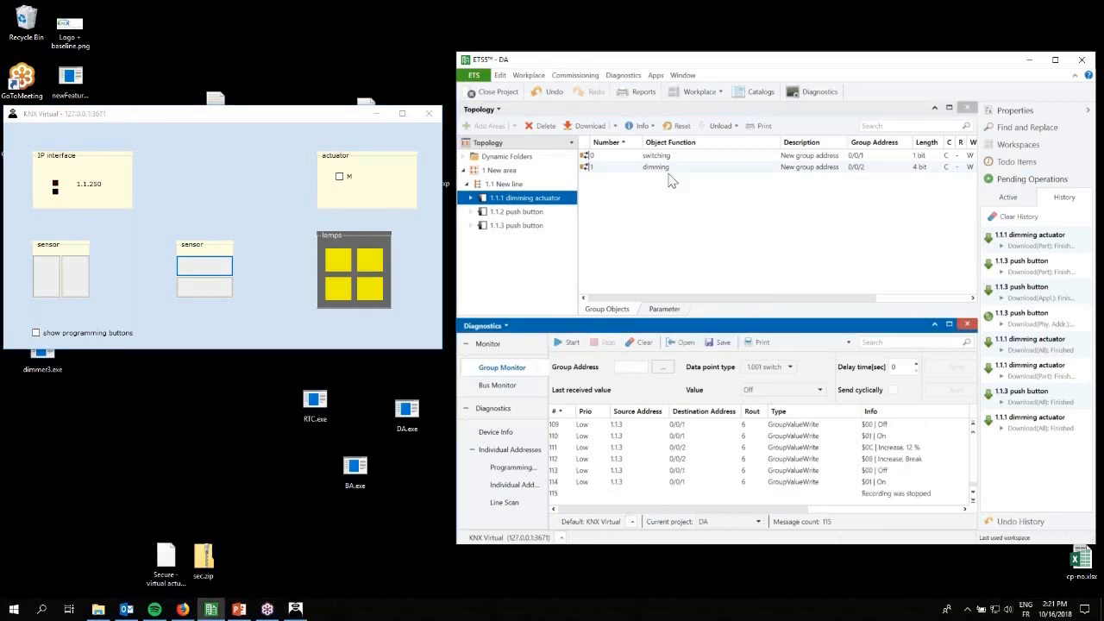
# Step: Close the DA project with a recovery point and close its dimming simulation in KNX Virtual
pyautogui.click(499, 95)
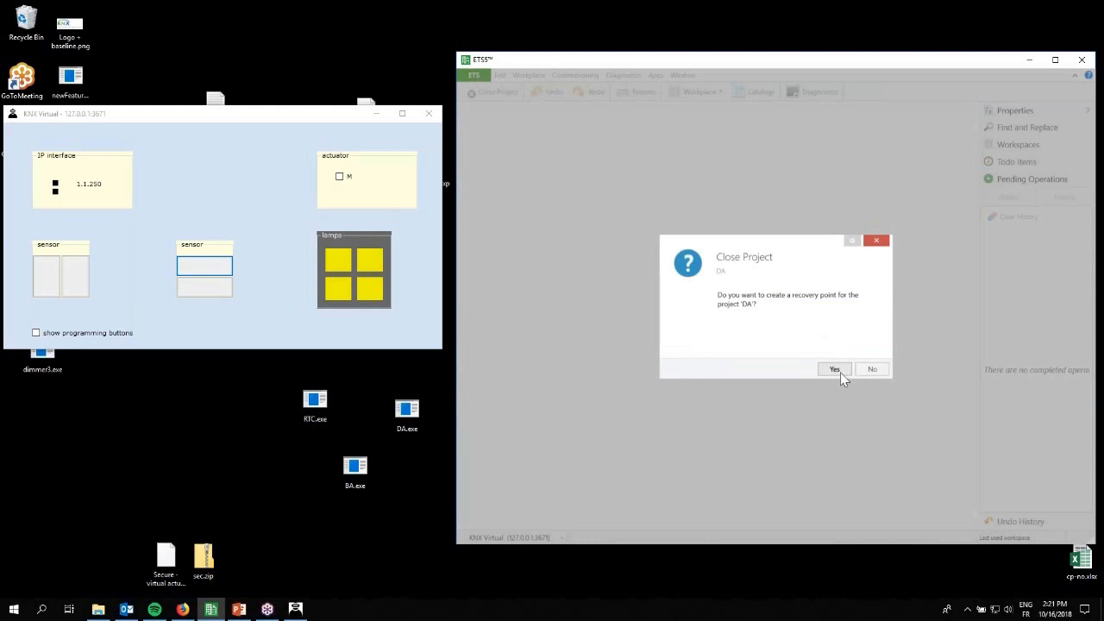
pyautogui.click(840, 372)
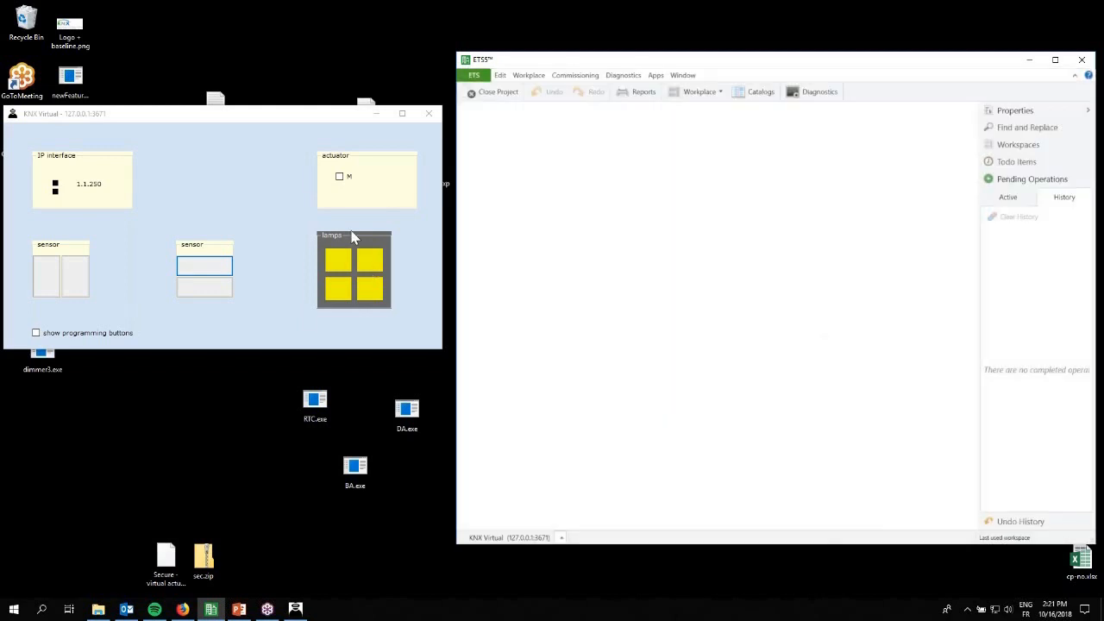
pyautogui.click(431, 118)
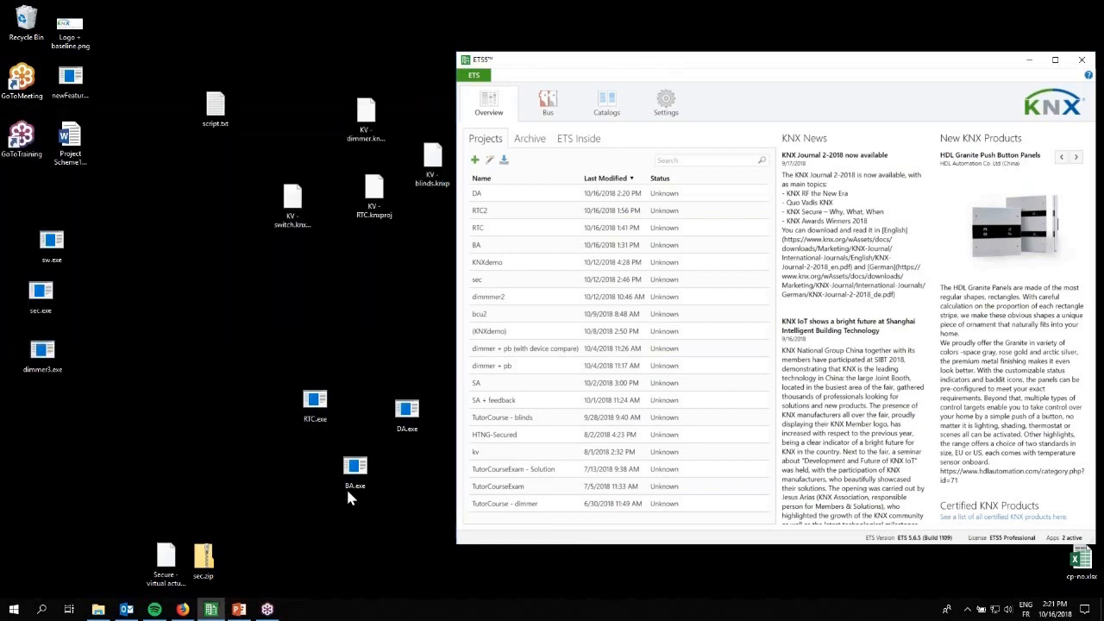
# Step: Launch BA.exe from the desktop and place the KNX Virtual blinds simulation beside the ETS5 window
pyautogui.doubleClick(355, 475)
pyautogui.click(335, 240)
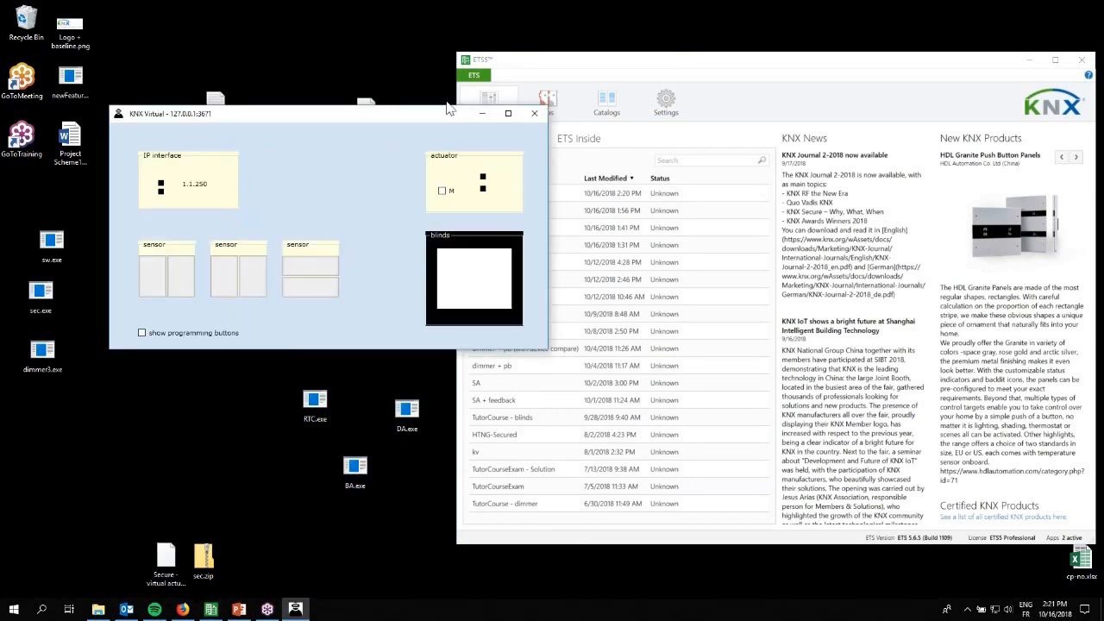
pyautogui.moveTo(438, 113); pyautogui.dragTo(332, 93)
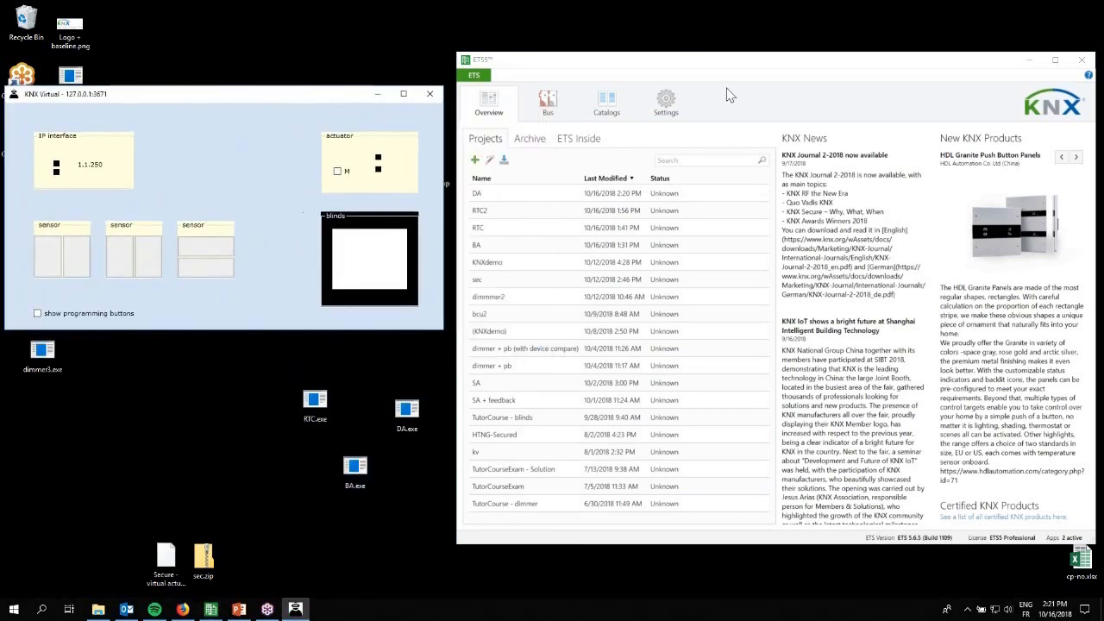
# Step: Switch to ETS5 and open the BA project
pyautogui.click(641, 69)
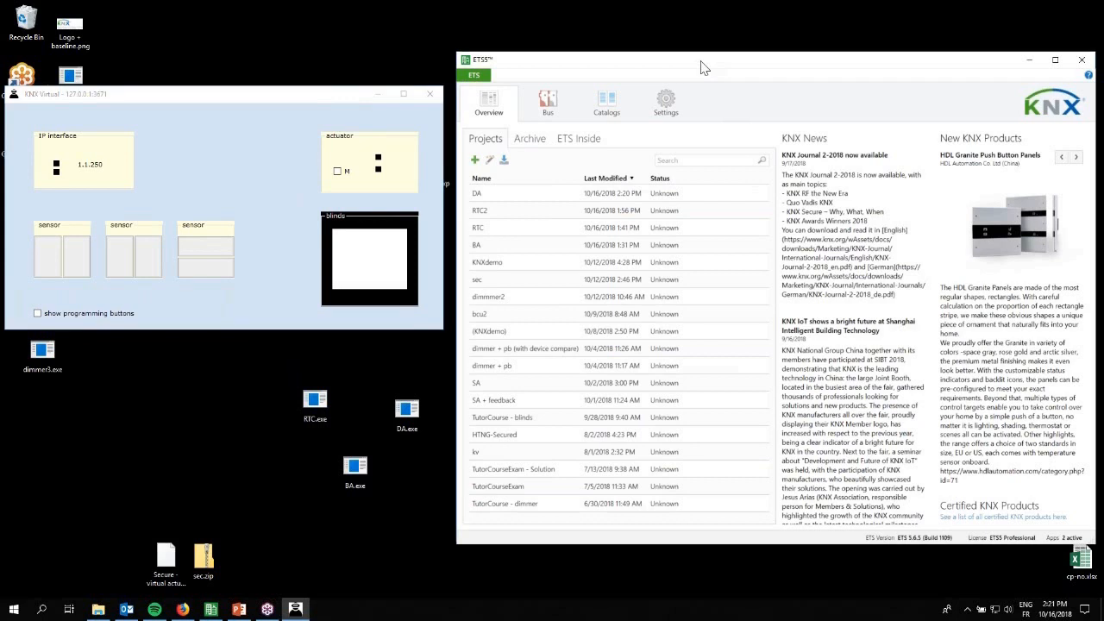
pyautogui.click(484, 250)
pyautogui.doubleClick(484, 250)
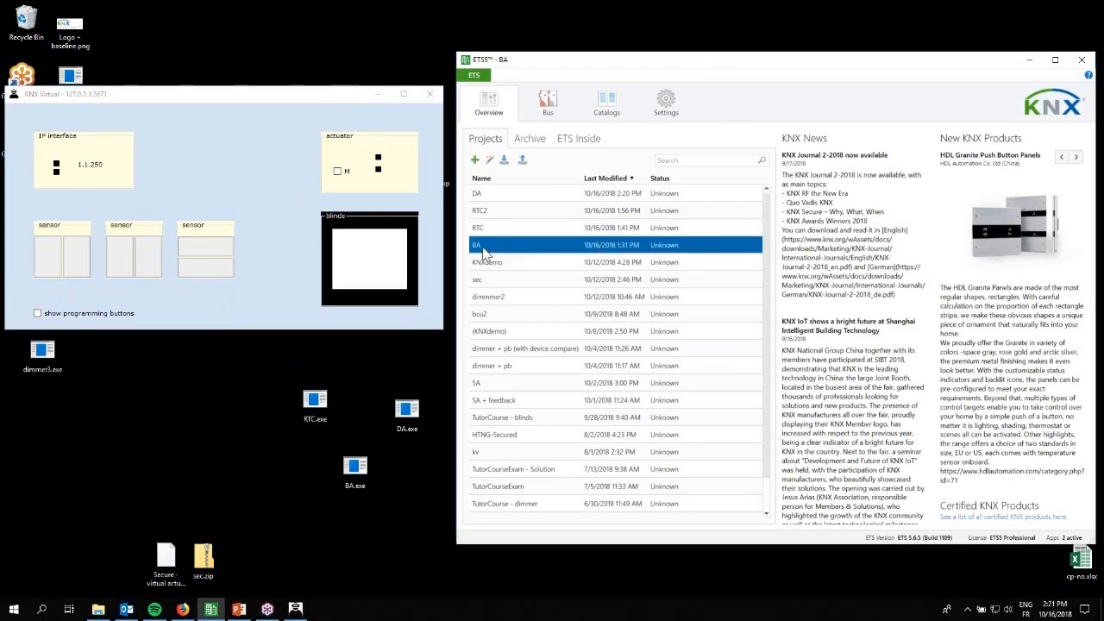
# Step: Show the project's group addresses, delete main group 0 with its contents, and close the Group Addresses view
pyautogui.click(708, 92)
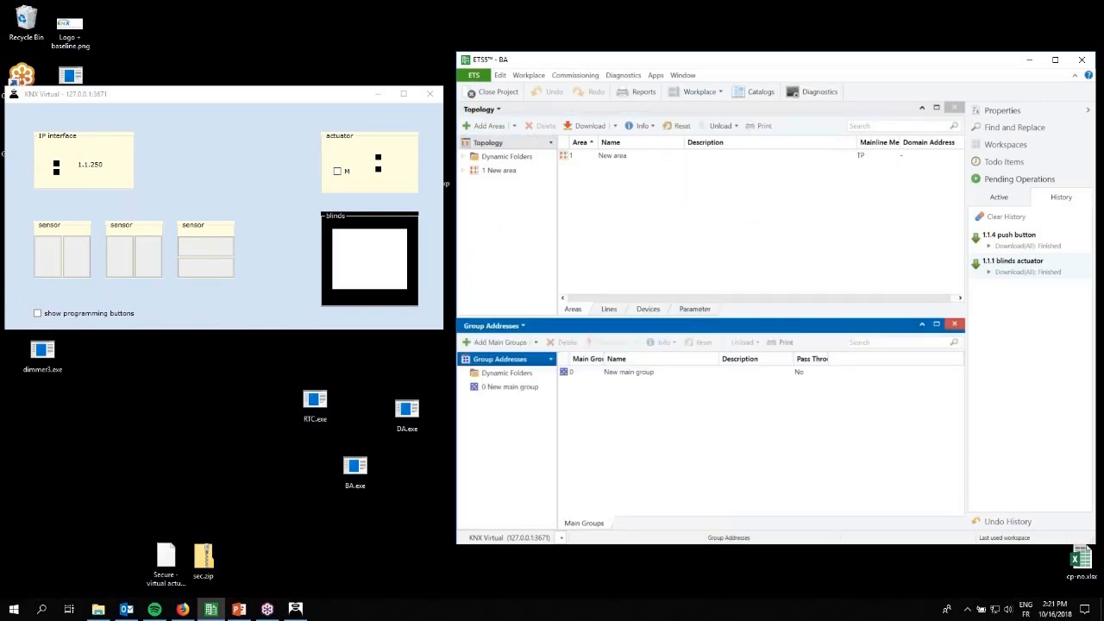
pyautogui.click(516, 390)
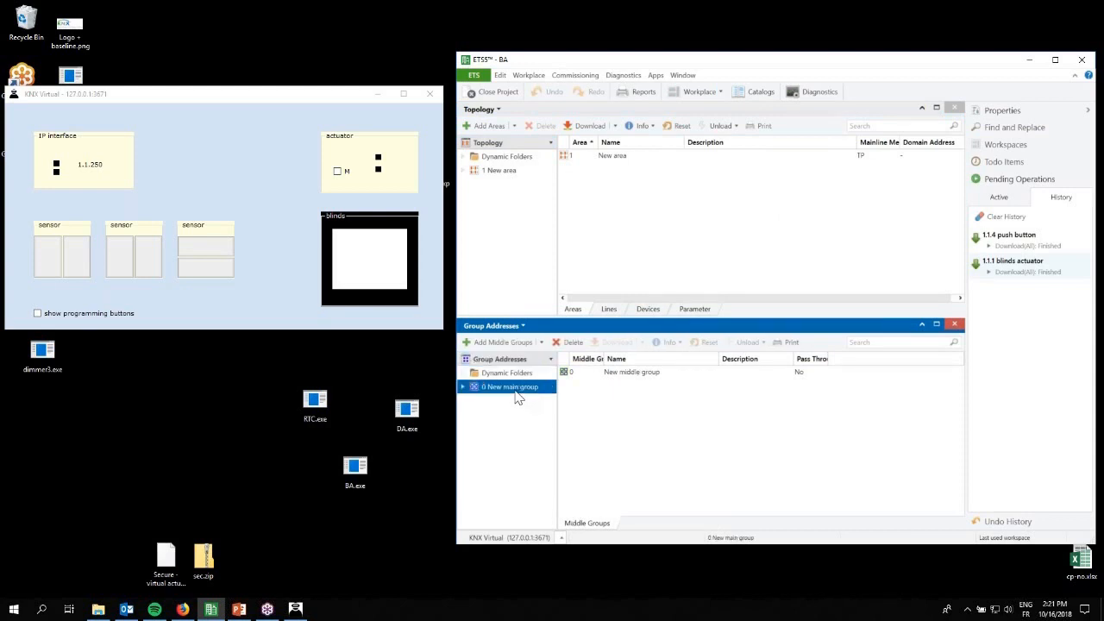
pyautogui.press('Delete')
pyautogui.press('Return')
pyautogui.click(955, 326)
# Step: Expand line 1.1 and examine the group objects of the push buttons and the blinds actuator, especially move and step/stop
pyautogui.click(464, 170)
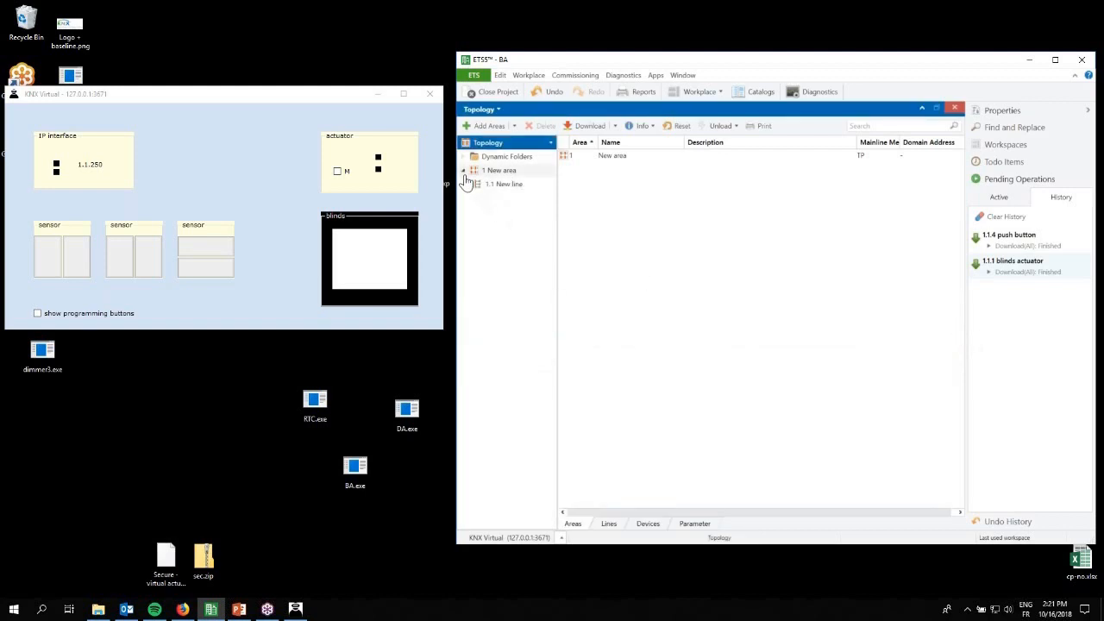
pyautogui.click(467, 184)
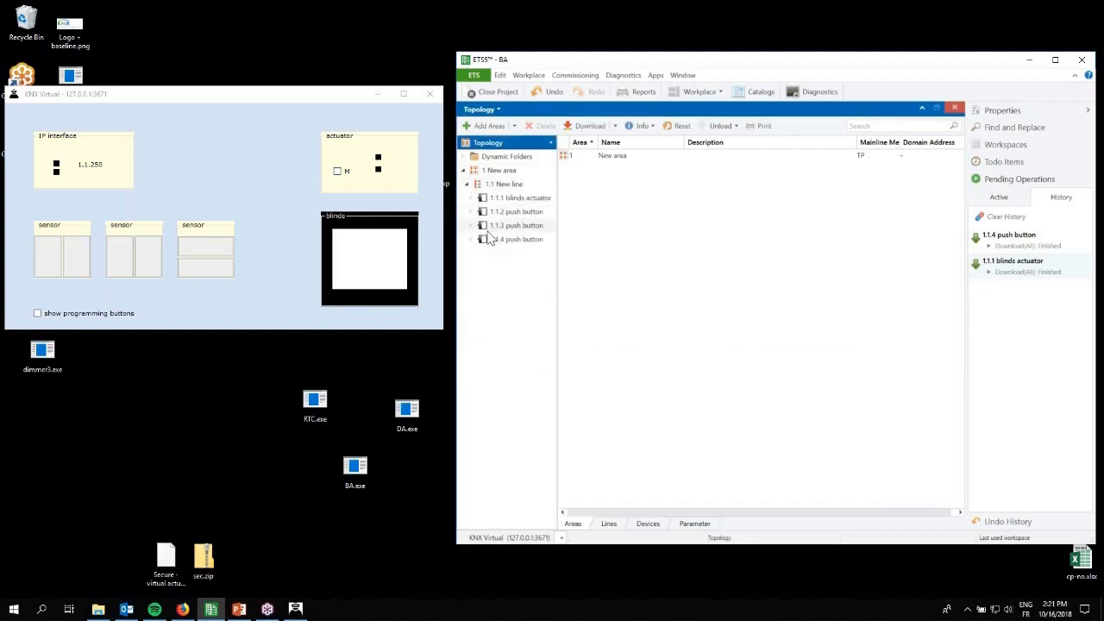
pyautogui.click(531, 212)
pyautogui.click(533, 225)
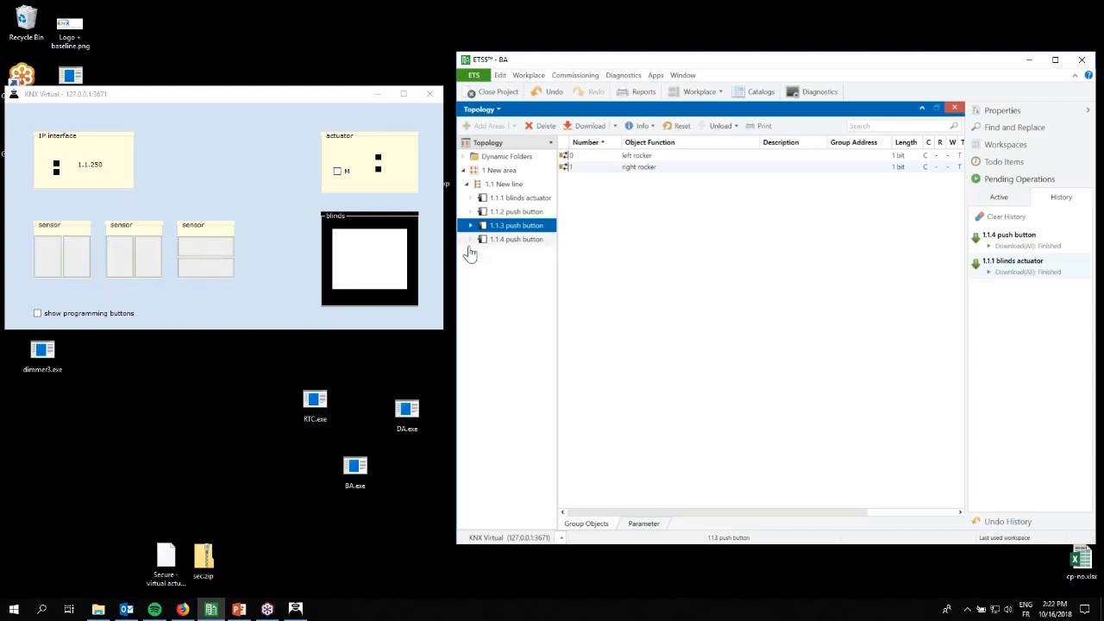
pyautogui.click(535, 241)
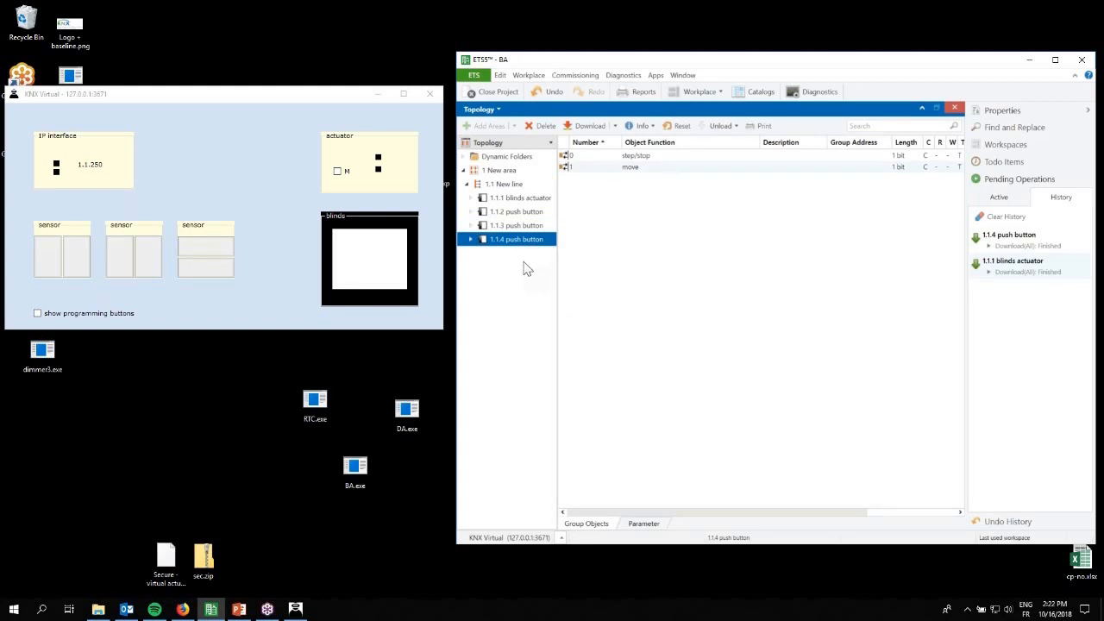
pyautogui.click(528, 204)
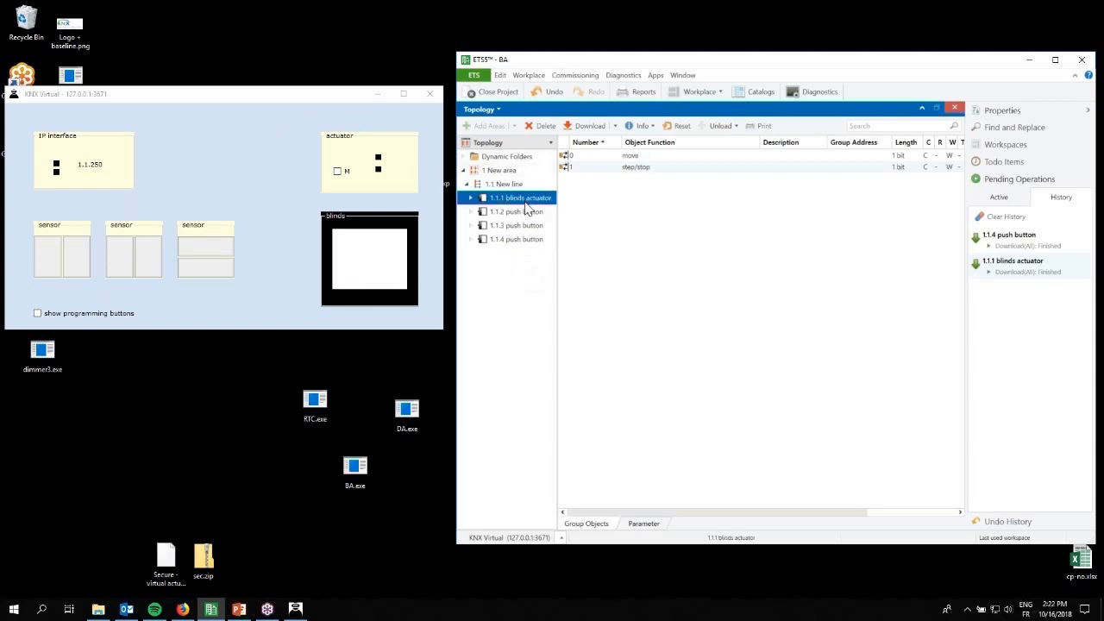
pyautogui.click(632, 155)
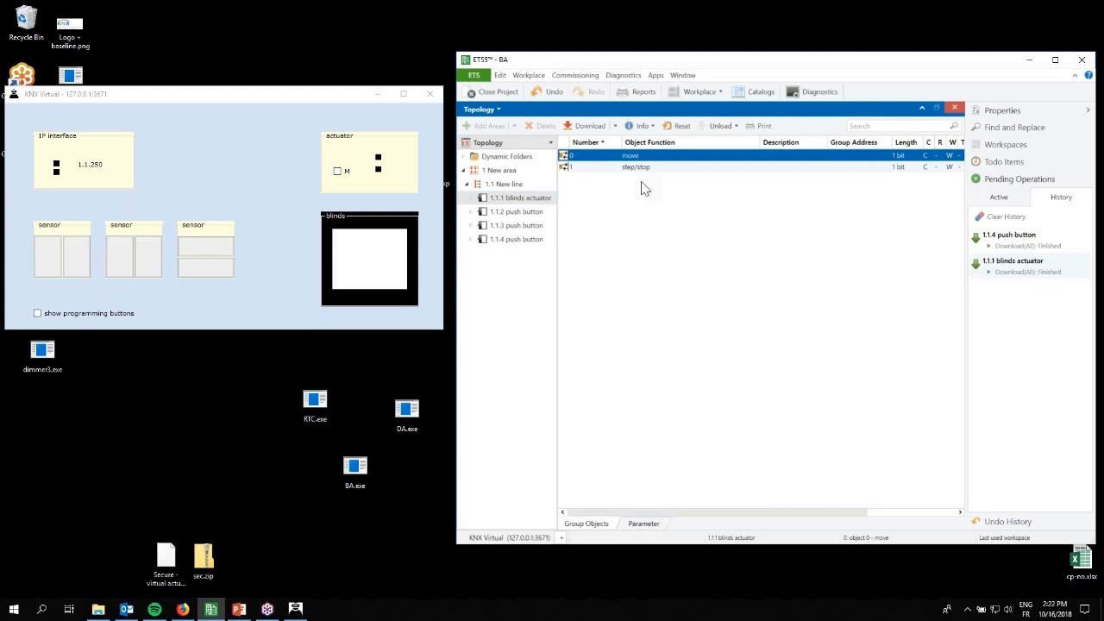
pyautogui.click(636, 167)
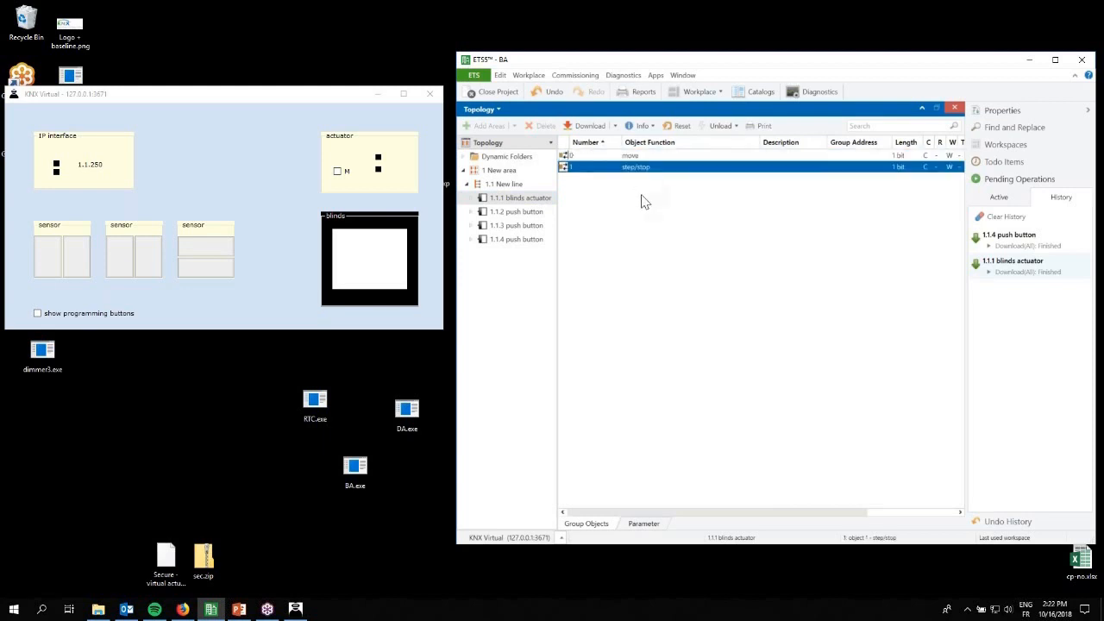
pyautogui.click(522, 241)
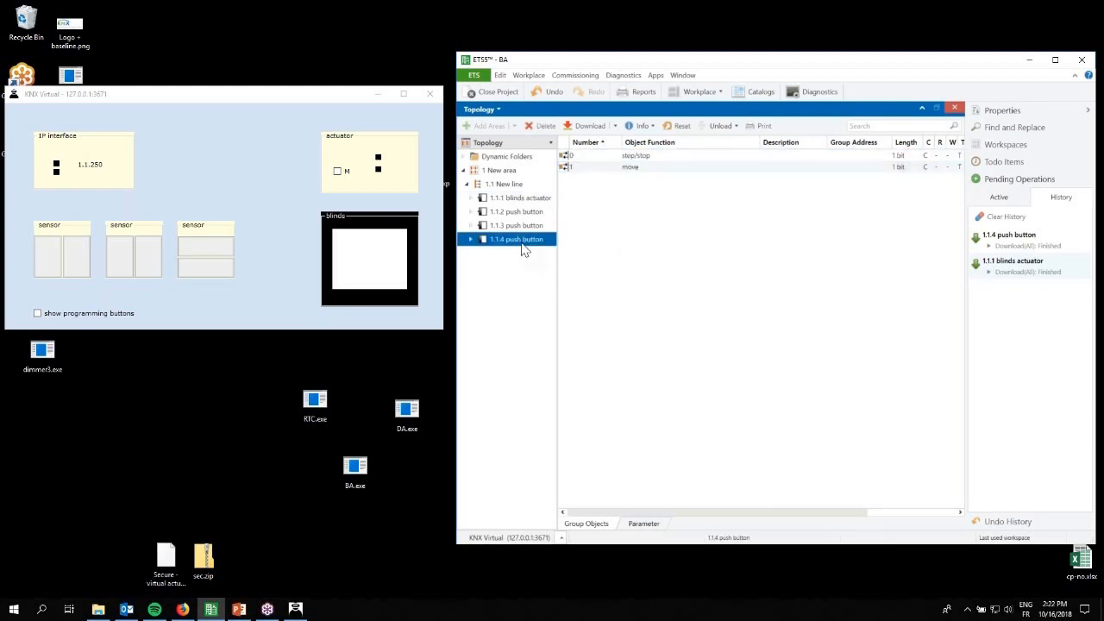
pyautogui.click(641, 157)
pyautogui.click(638, 168)
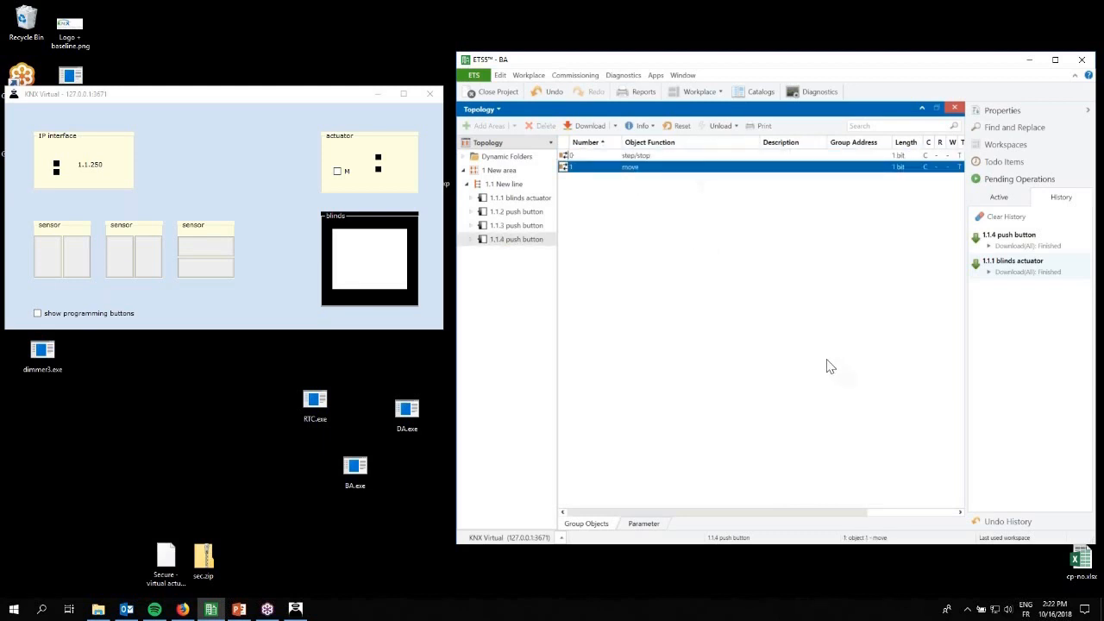
# Step: In KNX Virtual, try the upper and lower rockers of the third sensor alternately
pyautogui.click(232, 246)
pyautogui.click(221, 269)
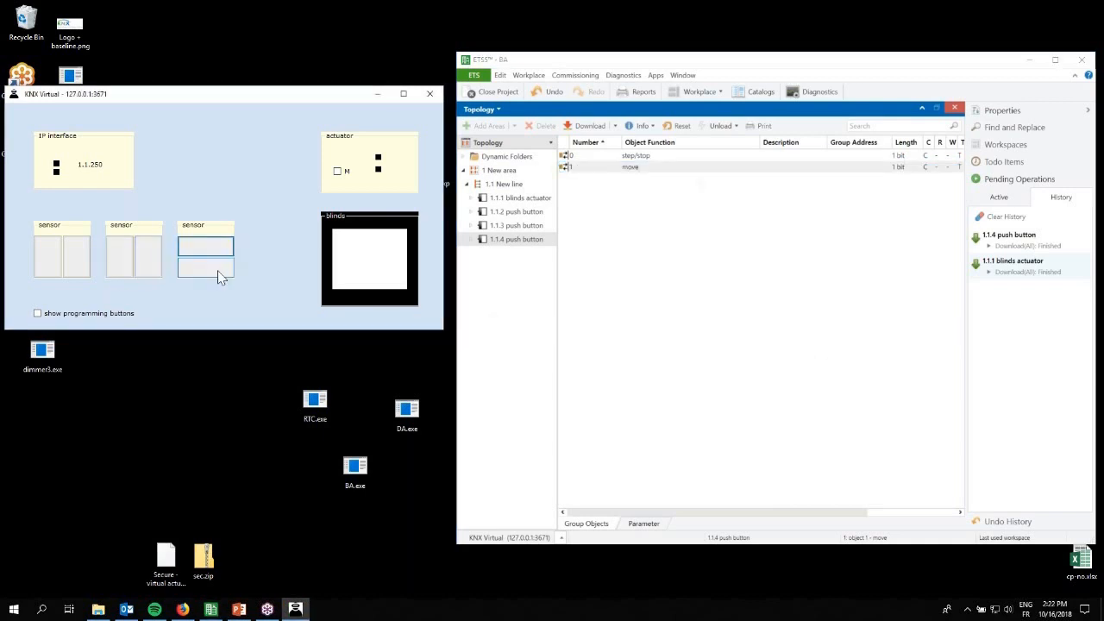
pyautogui.click(216, 250)
pyautogui.click(223, 271)
pyautogui.click(215, 250)
# Step: In ETS5, link the move objects of the 1.1.1 blinds actuator and 1.1.4 push button with new group address 0/0/1
pyautogui.click(532, 202)
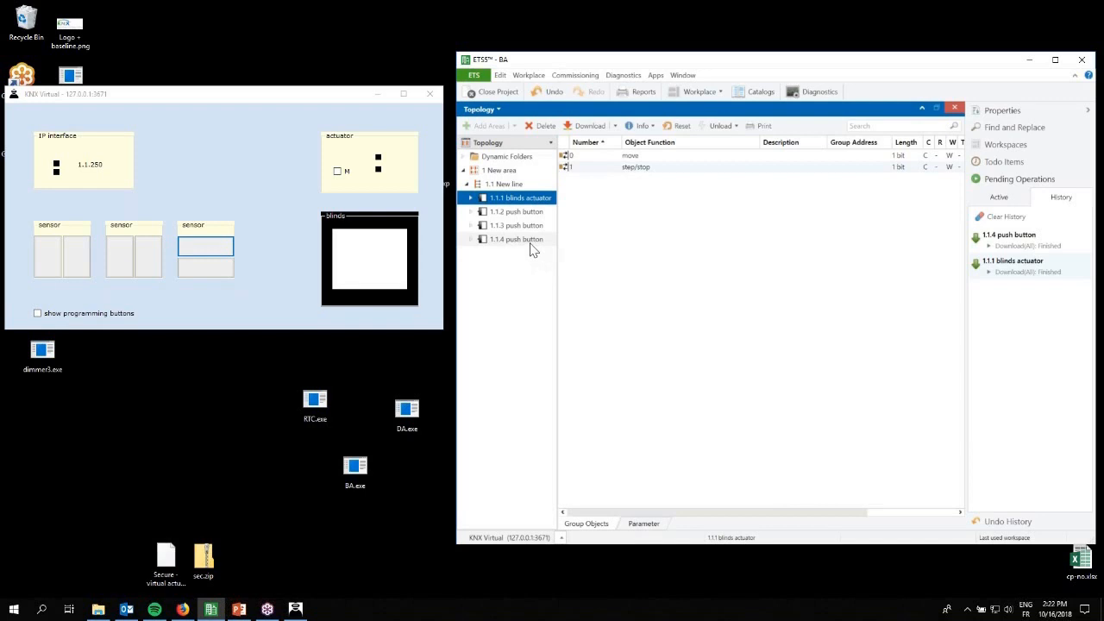
pyautogui.keyDown('ctrl'); pyautogui.click(531, 242); pyautogui.keyUp('ctrl')
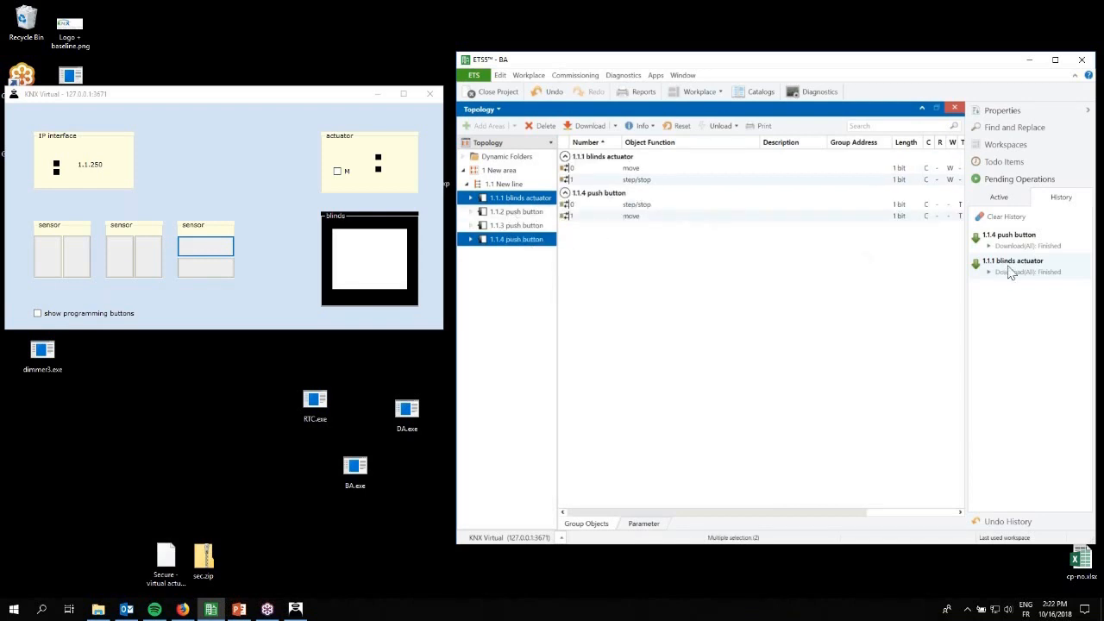
pyautogui.click(635, 169)
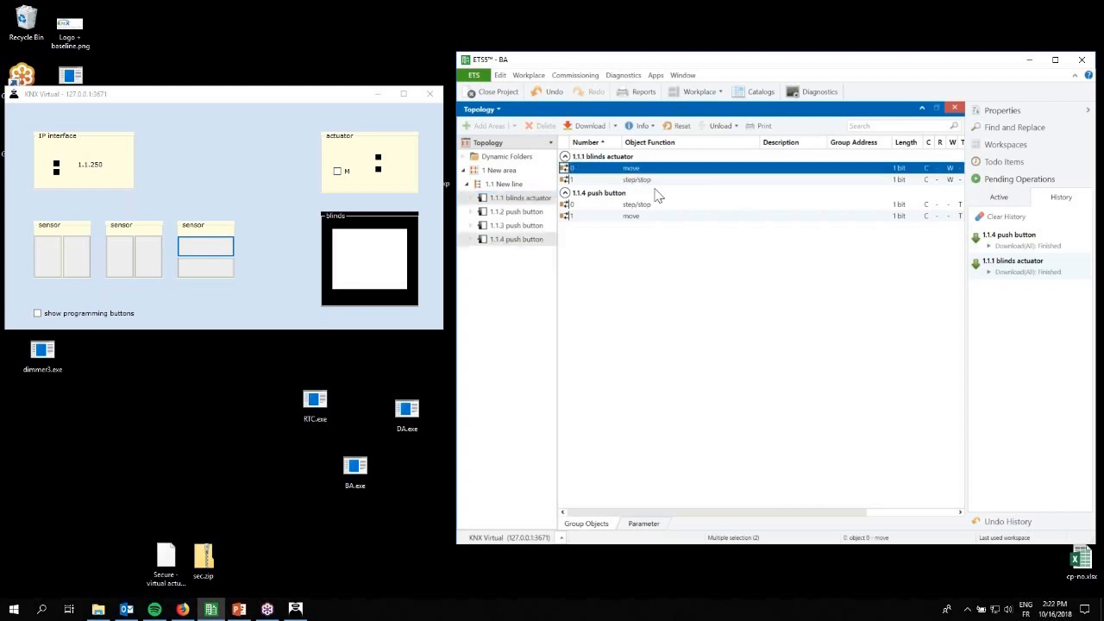
pyautogui.keyDown('ctrl'); pyautogui.click(637, 220); pyautogui.keyUp('ctrl')
pyautogui.rightClick(637, 220)
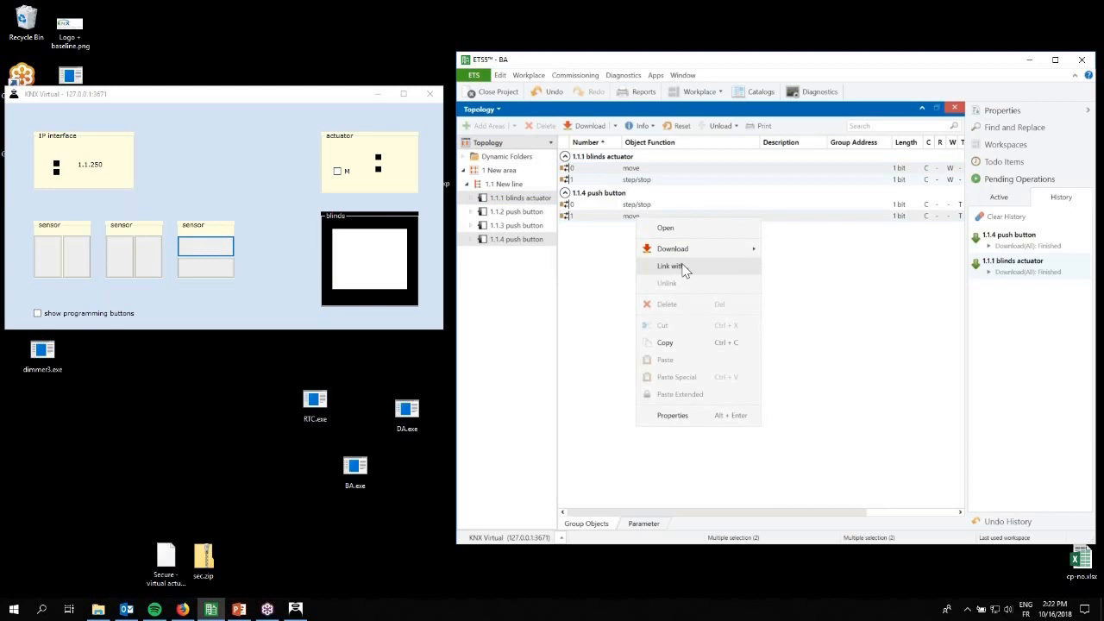
pyautogui.click(673, 266)
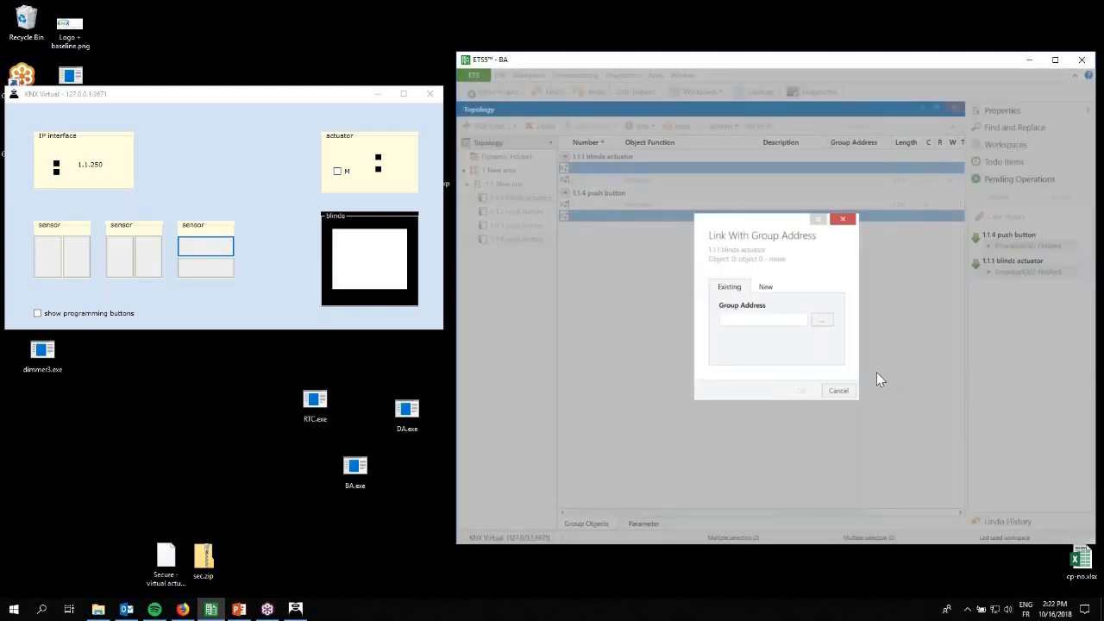
pyautogui.click(766, 287)
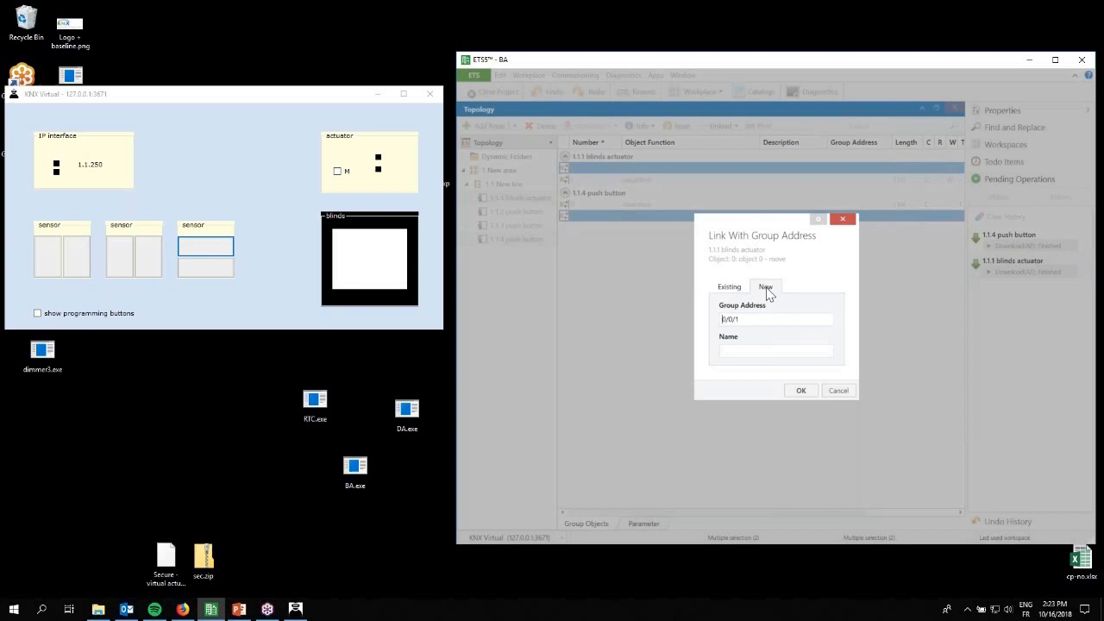
pyautogui.press('Return')
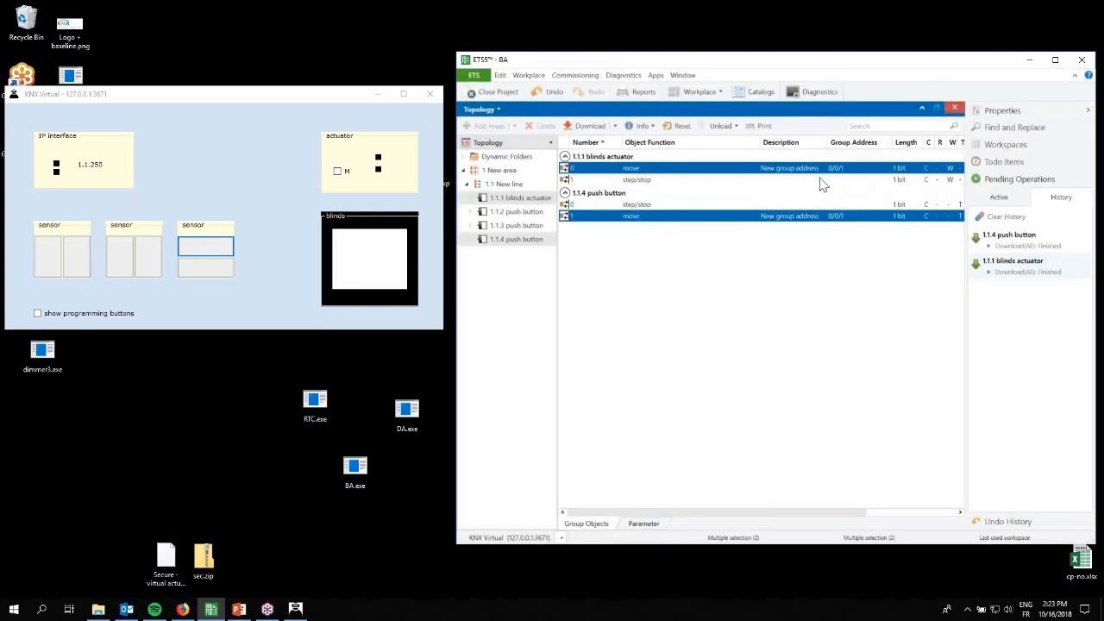
# Step: Perform a full download to the 1.1.1 blinds actuator, showing KNX Virtual's programming buttons and activating the actuator's
pyautogui.click(512, 204)
pyautogui.rightClick(515, 202)
pyautogui.moveTo(571, 210)
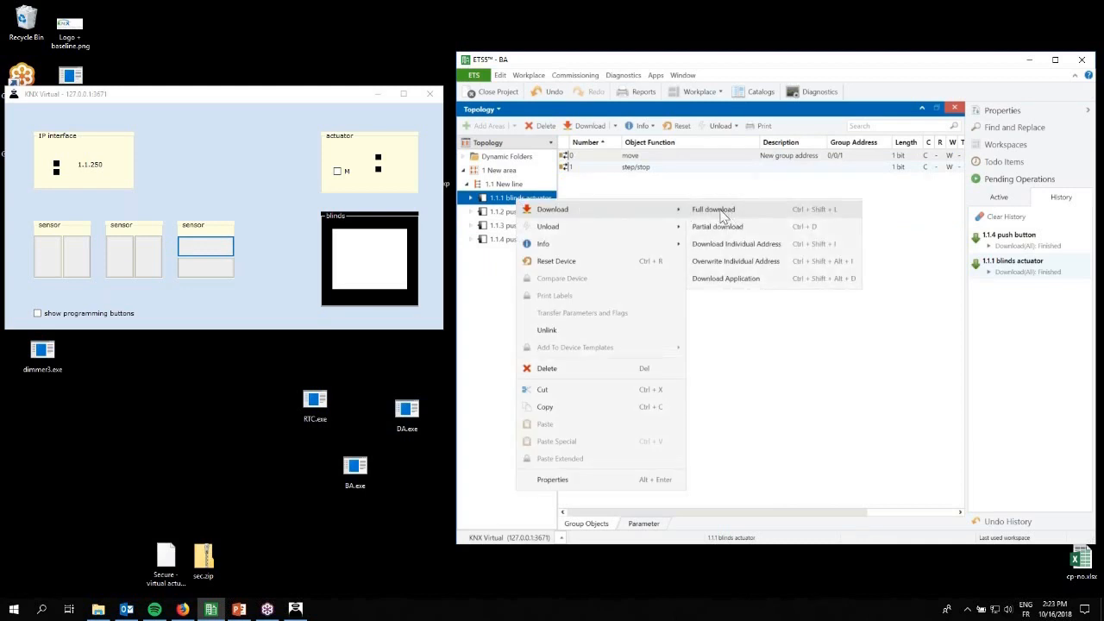
pyautogui.click(721, 214)
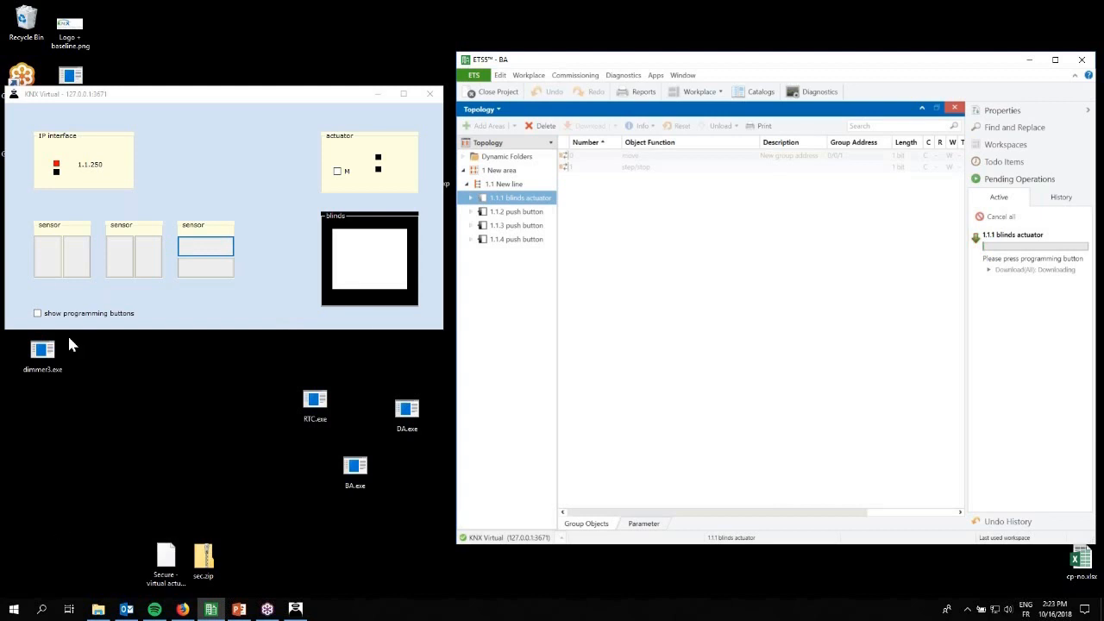
pyautogui.click(37, 313)
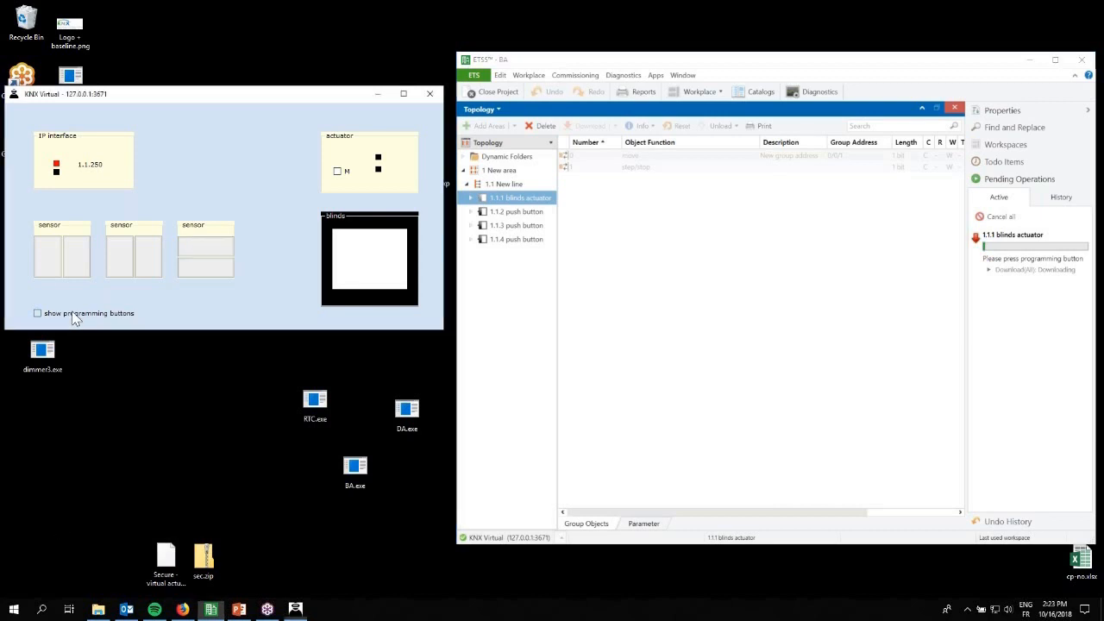
pyautogui.click(414, 136)
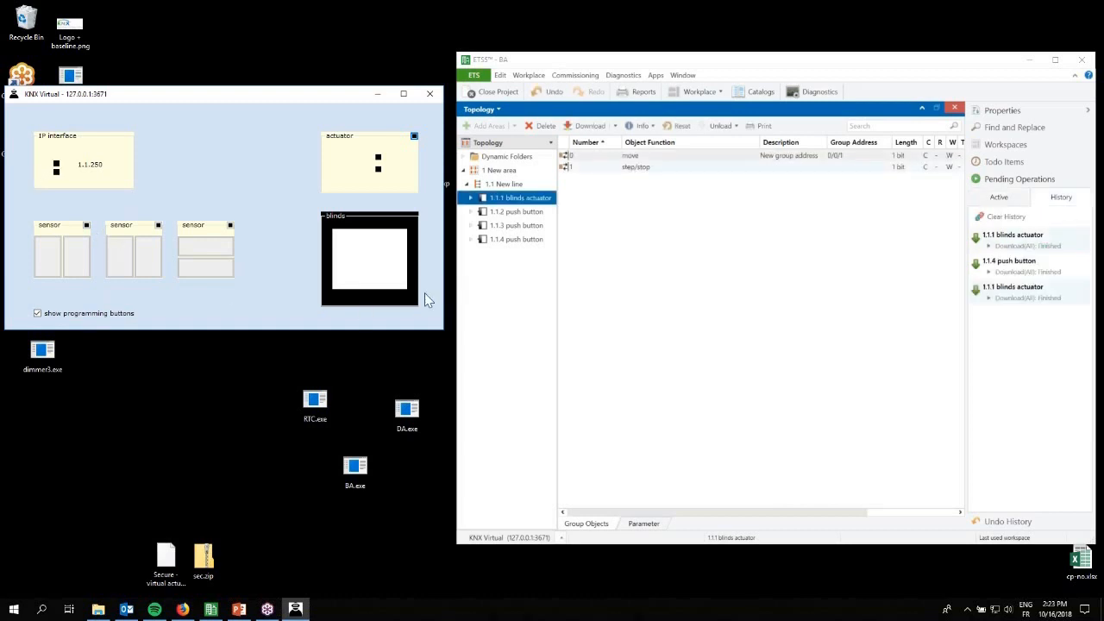
# Step: Perform a full download to the 1.1.4 push button, activating the third sensor's programming button in KNX Virtual
pyautogui.rightClick(522, 239)
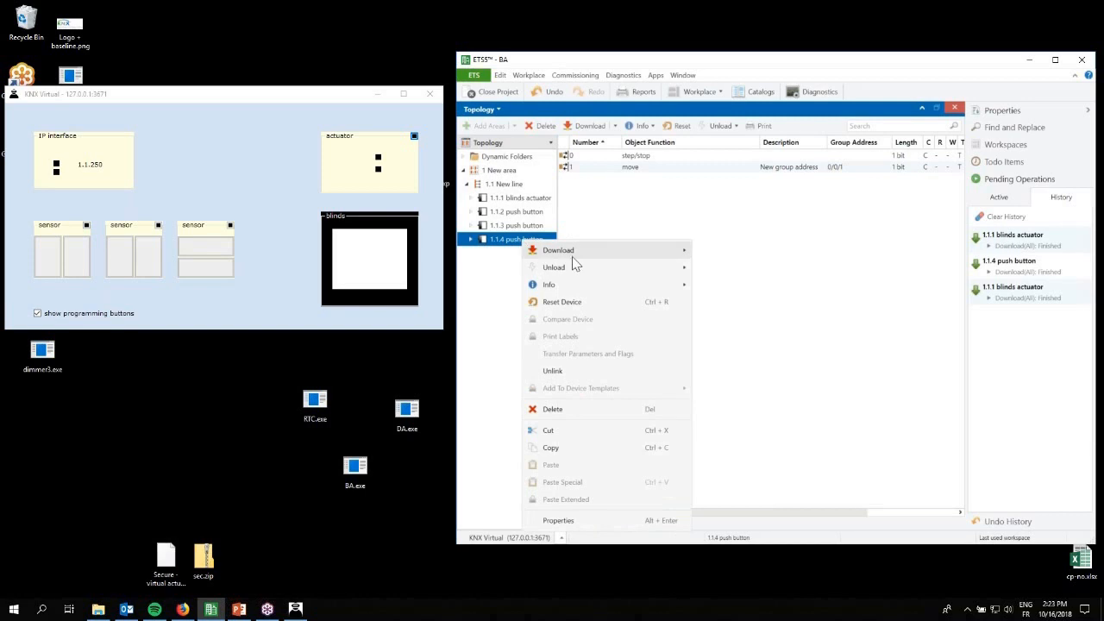
pyautogui.moveTo(573, 259)
pyautogui.click(730, 250)
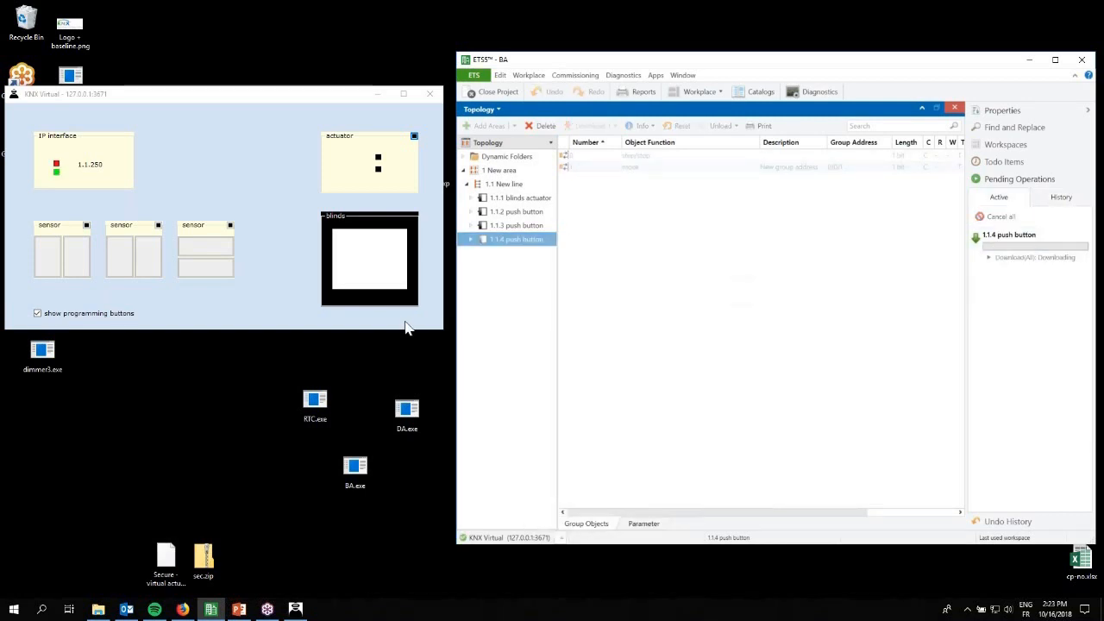
pyautogui.click(230, 226)
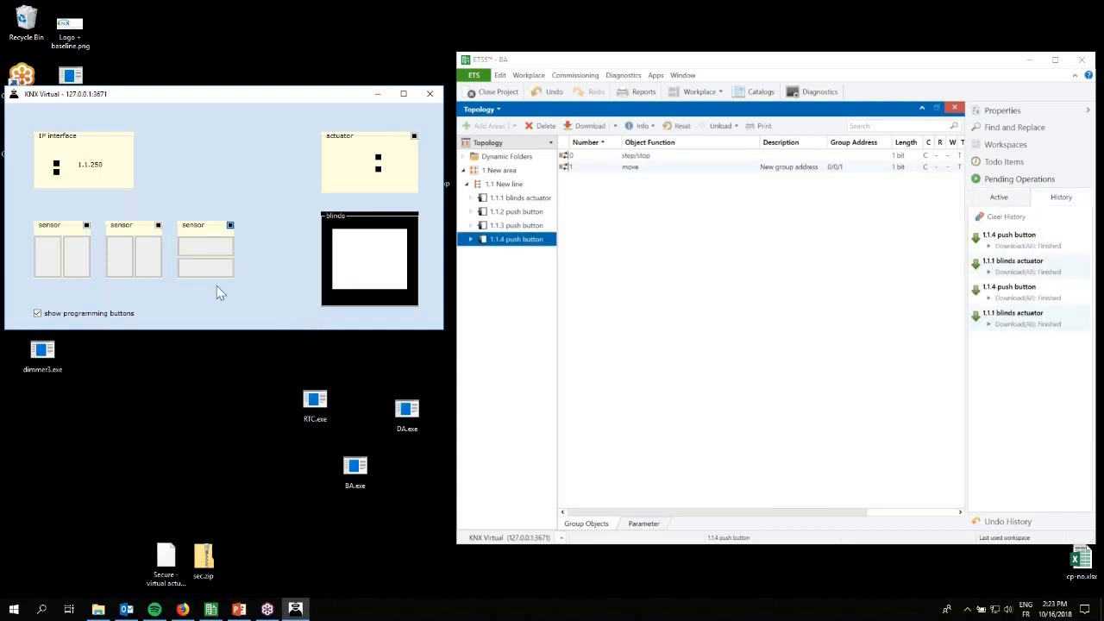
# Step: Hide KNX Virtual's programming buttons and alternate the third sensor's lower and upper rockers to test moving the blinds
pyautogui.click(112, 315)
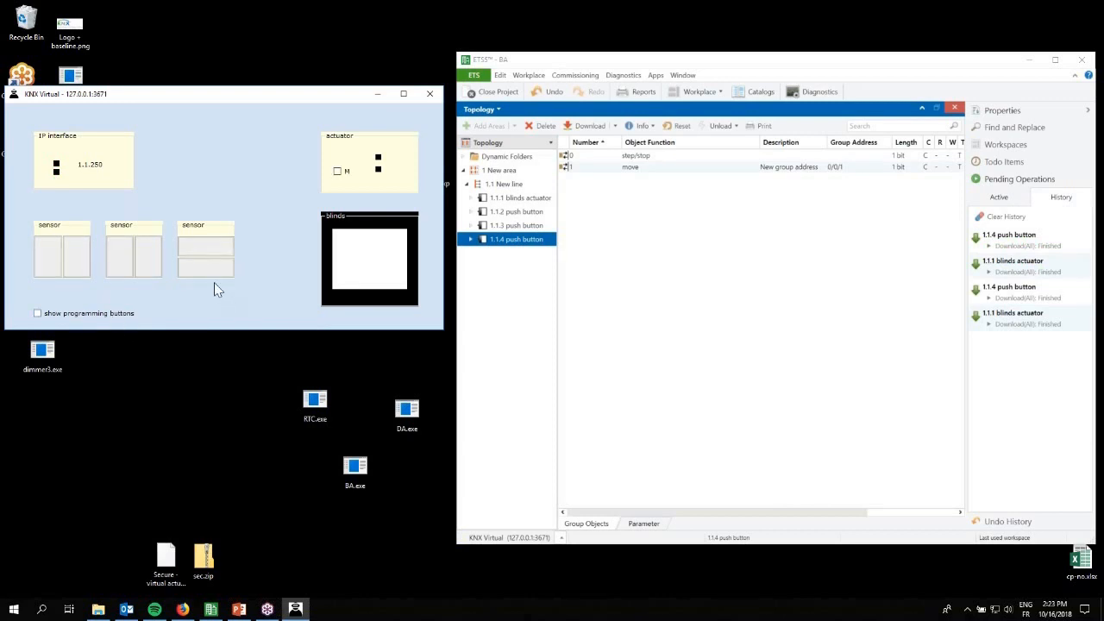
pyautogui.click(208, 272)
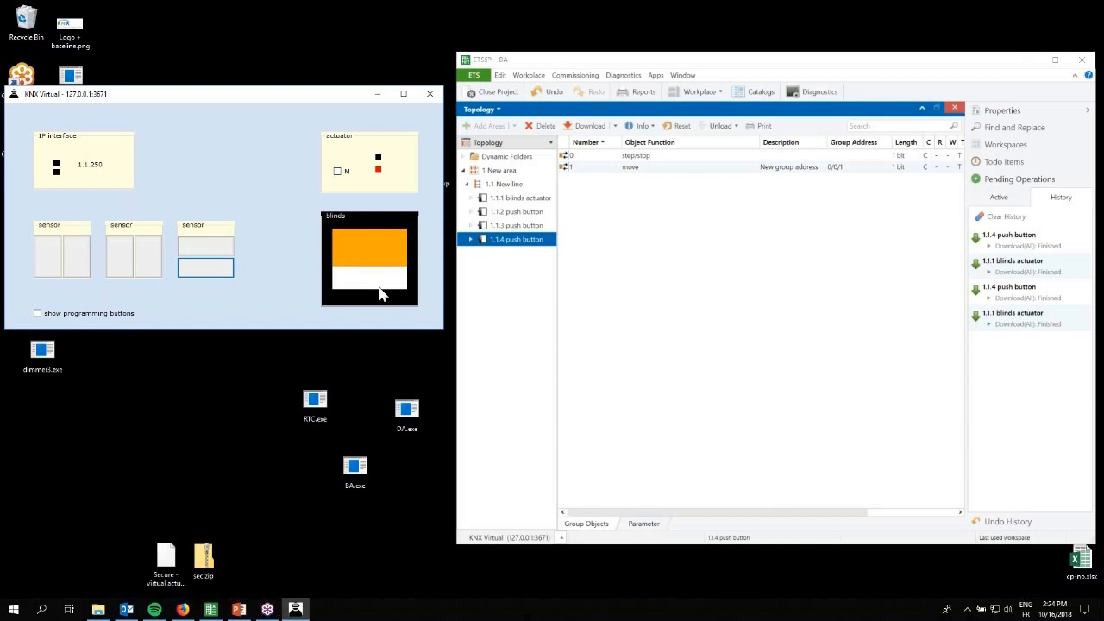
pyautogui.click(216, 247)
pyautogui.click(215, 267)
pyautogui.click(212, 247)
pyautogui.click(214, 267)
pyautogui.click(212, 251)
pyautogui.click(219, 269)
pyautogui.click(214, 252)
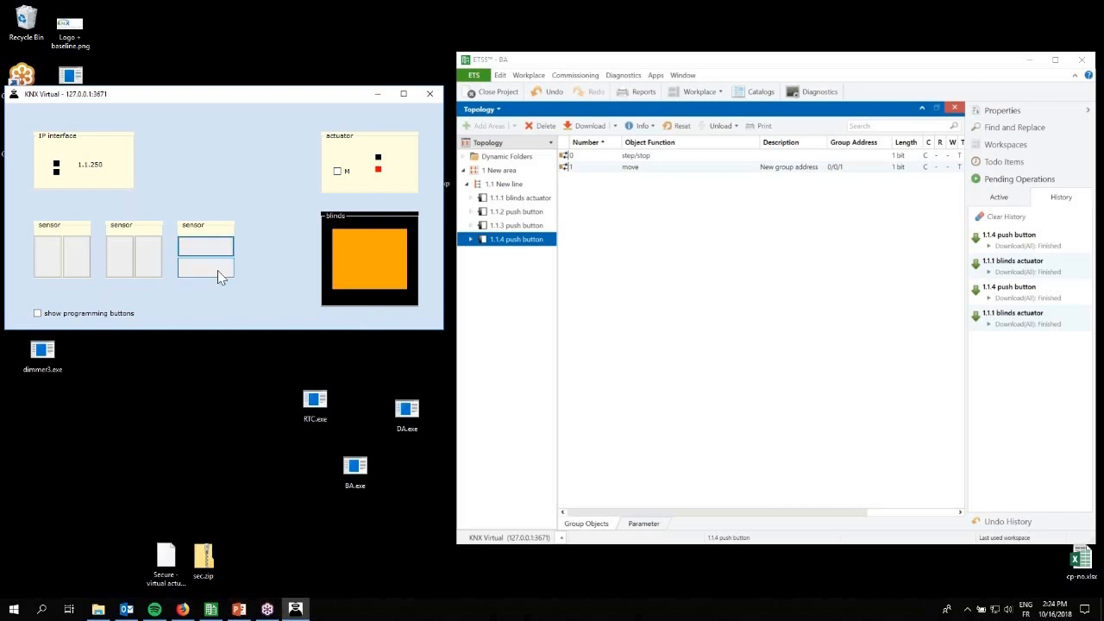
pyautogui.click(222, 271)
pyautogui.click(215, 244)
pyautogui.click(217, 265)
pyautogui.click(216, 251)
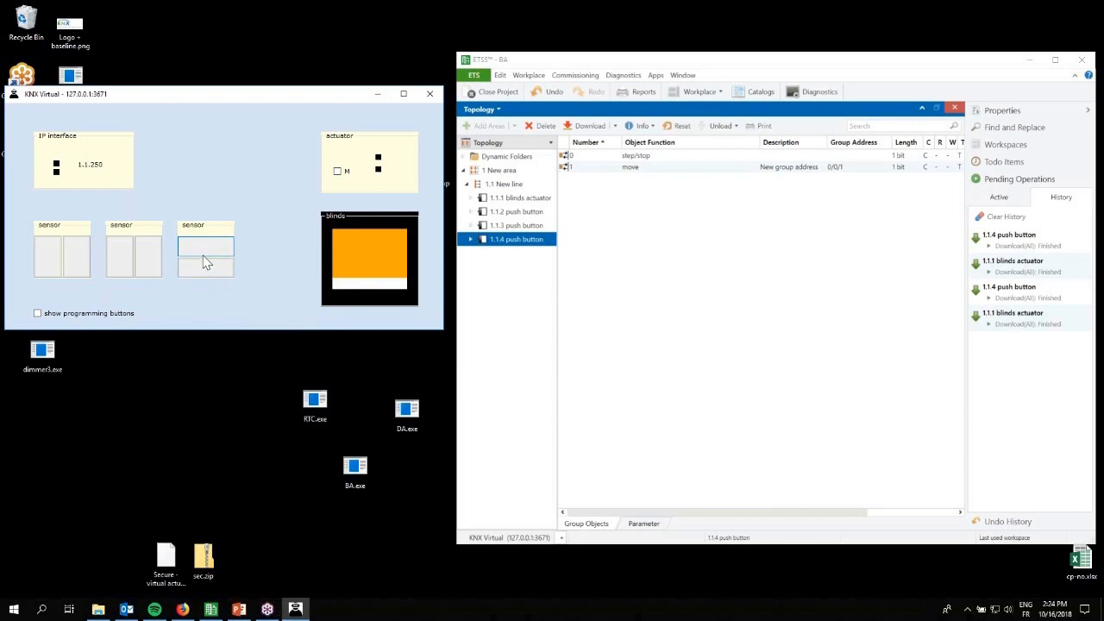
# Step: Start recording in ETS5's Group Monitor, move the blinds with the third sensor in KNX Virtual and check the telegrams' Info values
pyautogui.click(819, 97)
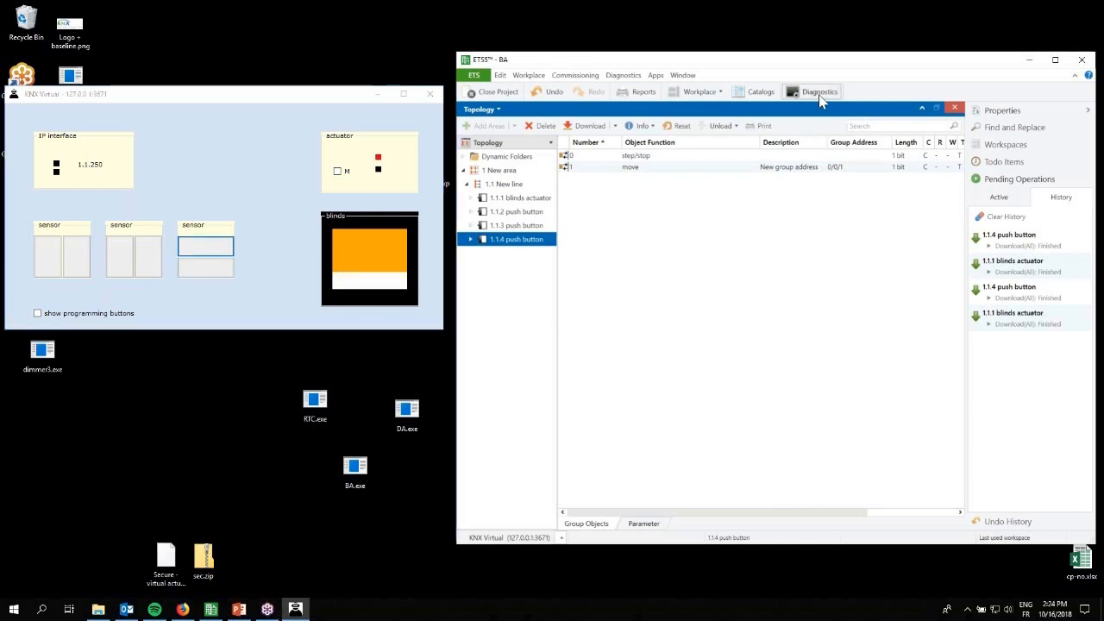
pyautogui.click(579, 343)
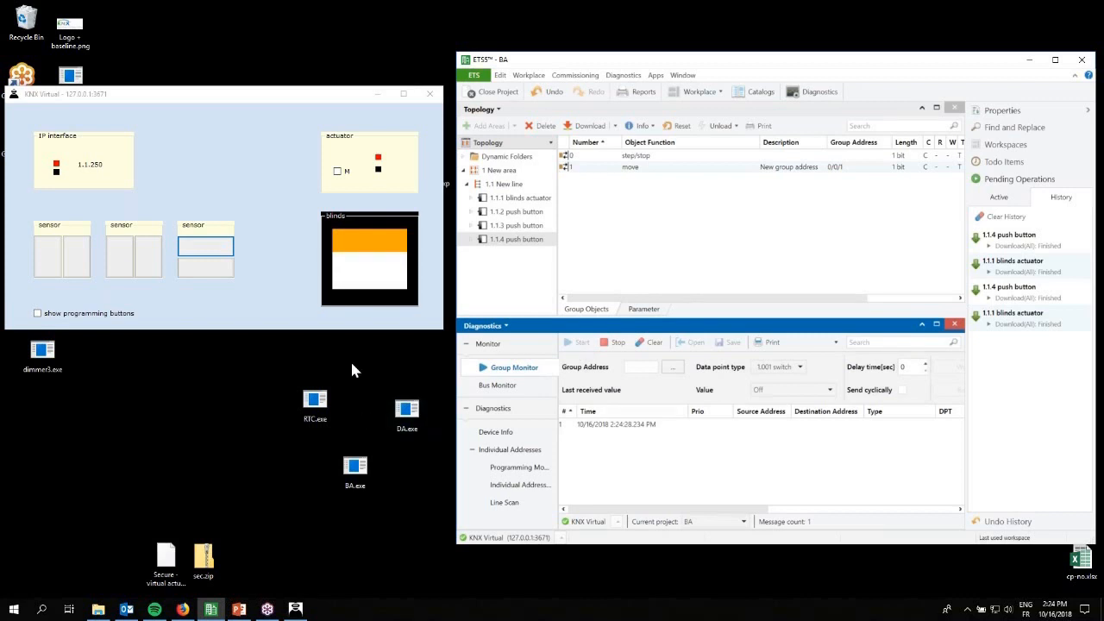
pyautogui.click(198, 252)
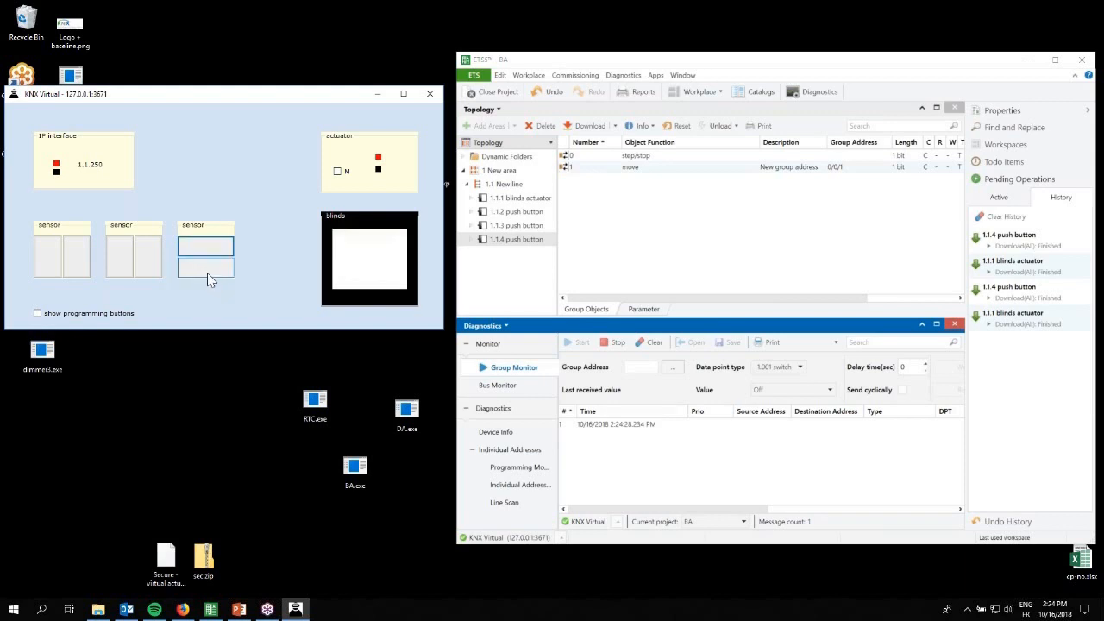
pyautogui.click(213, 274)
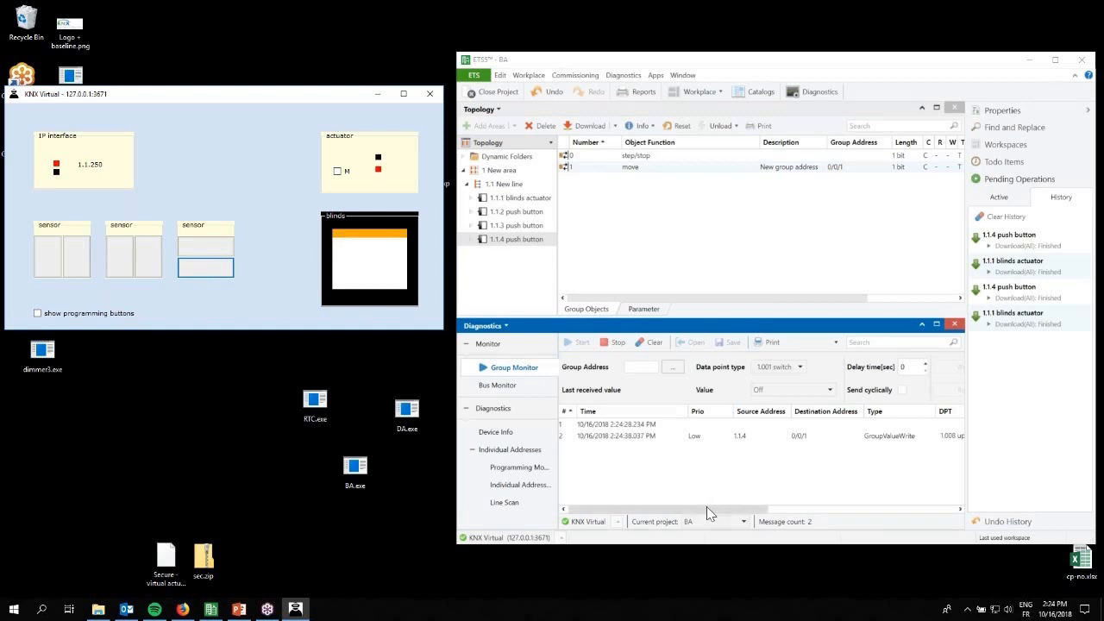
pyautogui.moveTo(706, 515); pyautogui.dragTo(811, 515)
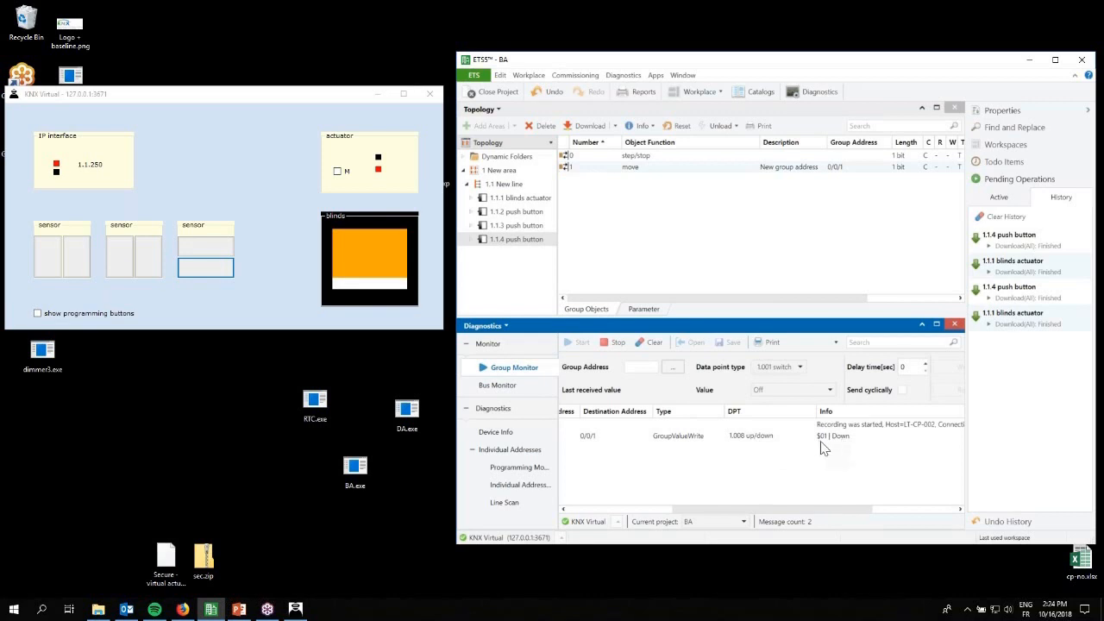
pyautogui.click(215, 249)
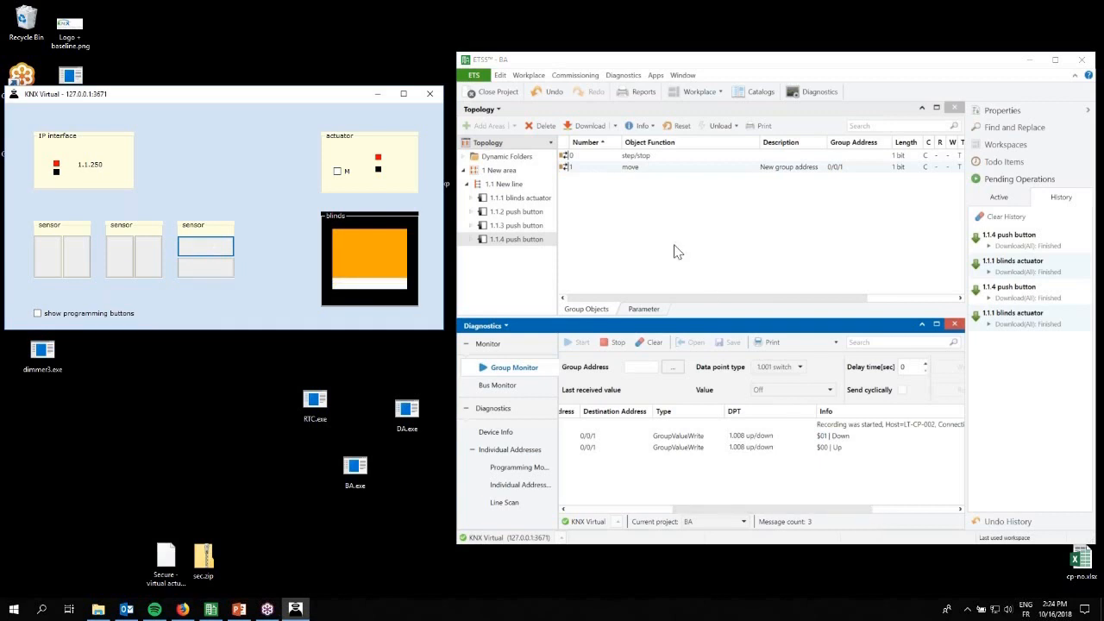
# Step: In ETS5, link the step/stop objects of the 1.1.1 blinds actuator and 1.1.4 push button with new group address 0/0/2
pyautogui.keyDown('ctrl'); pyautogui.click(540, 201); pyautogui.keyUp('ctrl')
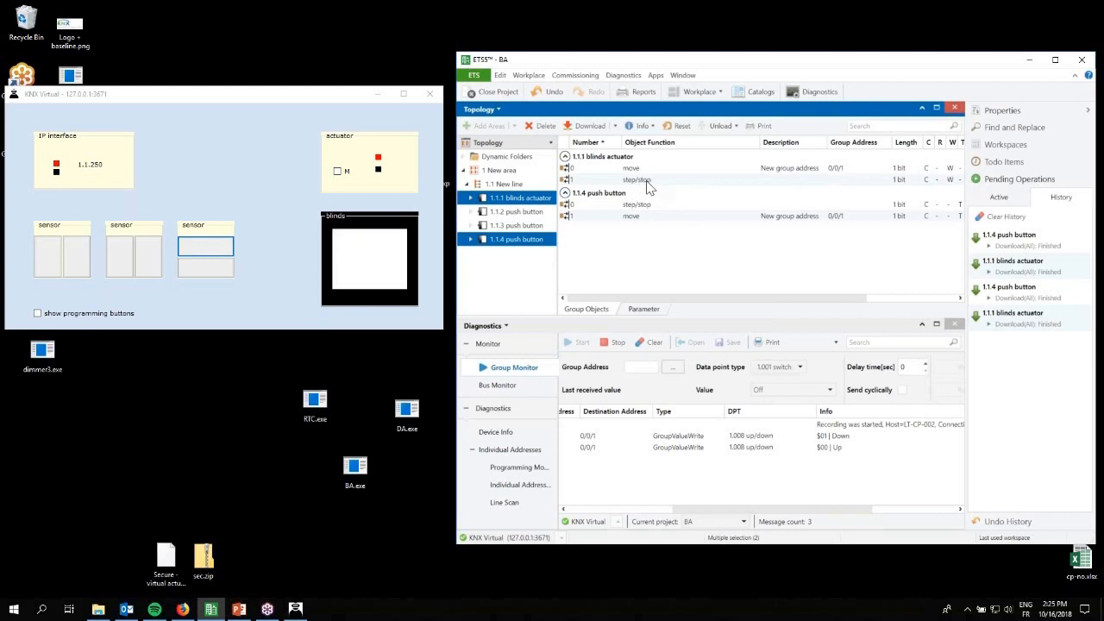
pyautogui.click(647, 181)
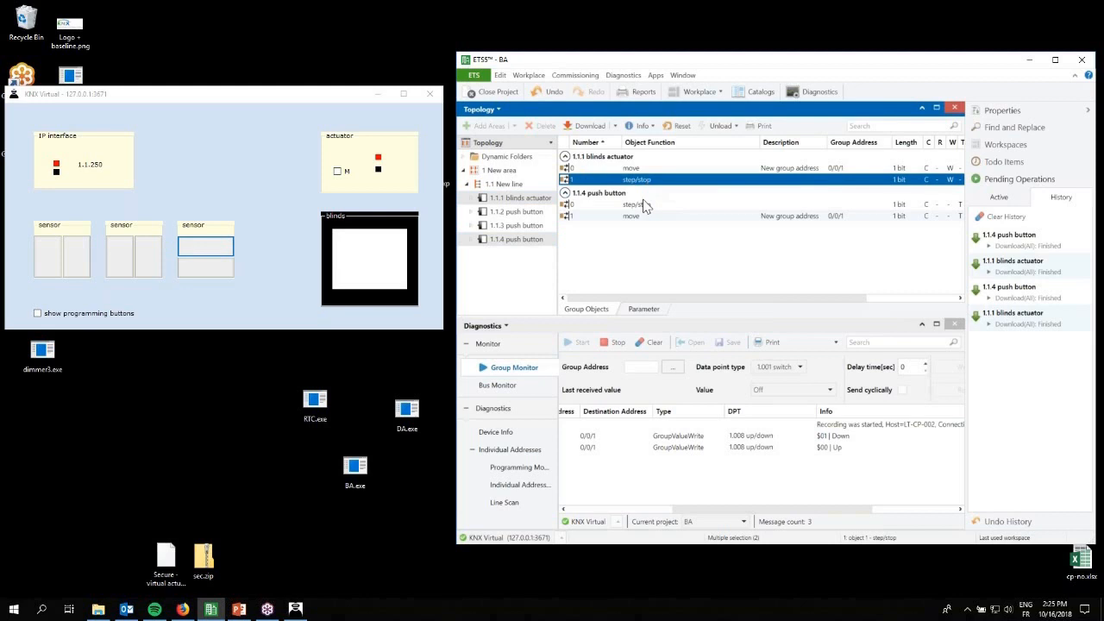
pyautogui.keyDown('ctrl'); pyautogui.click(643, 207); pyautogui.keyUp('ctrl')
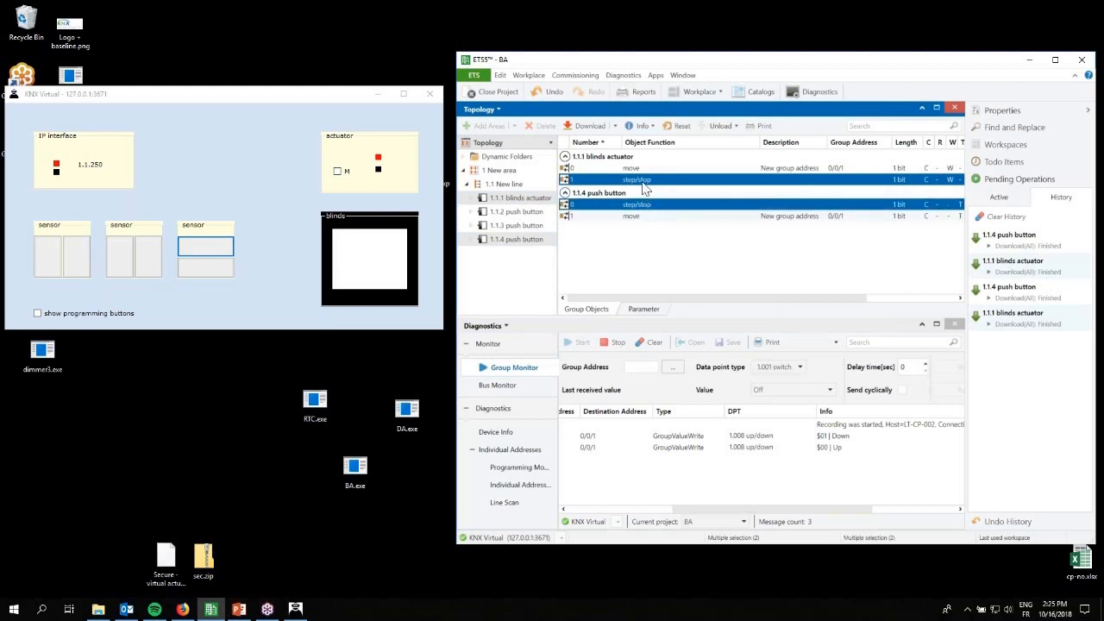
pyautogui.rightClick(644, 187)
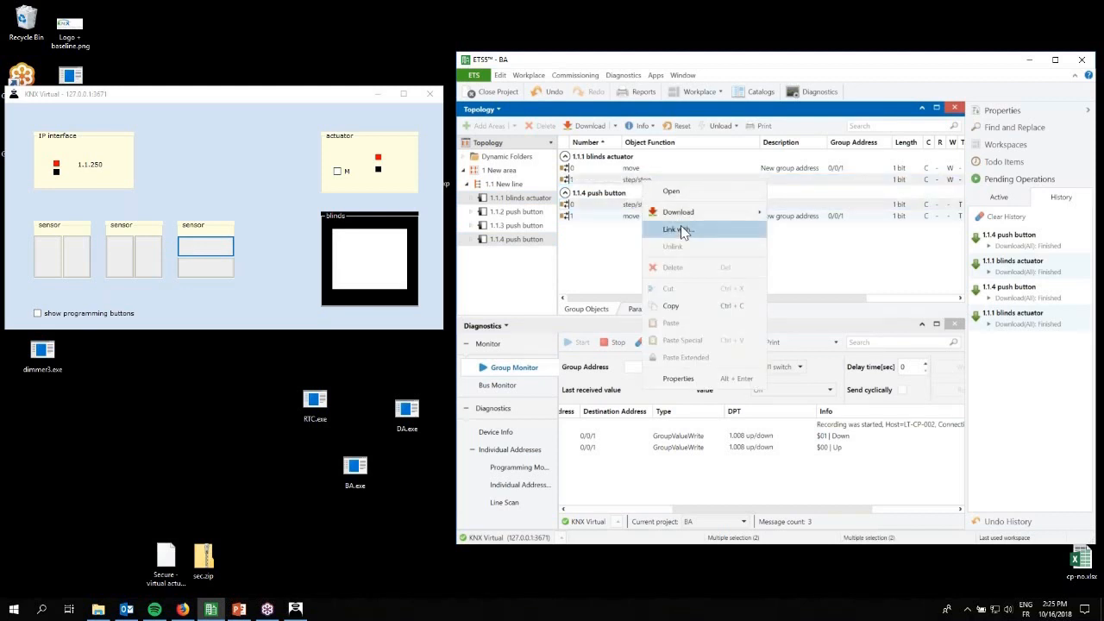
pyautogui.click(680, 225)
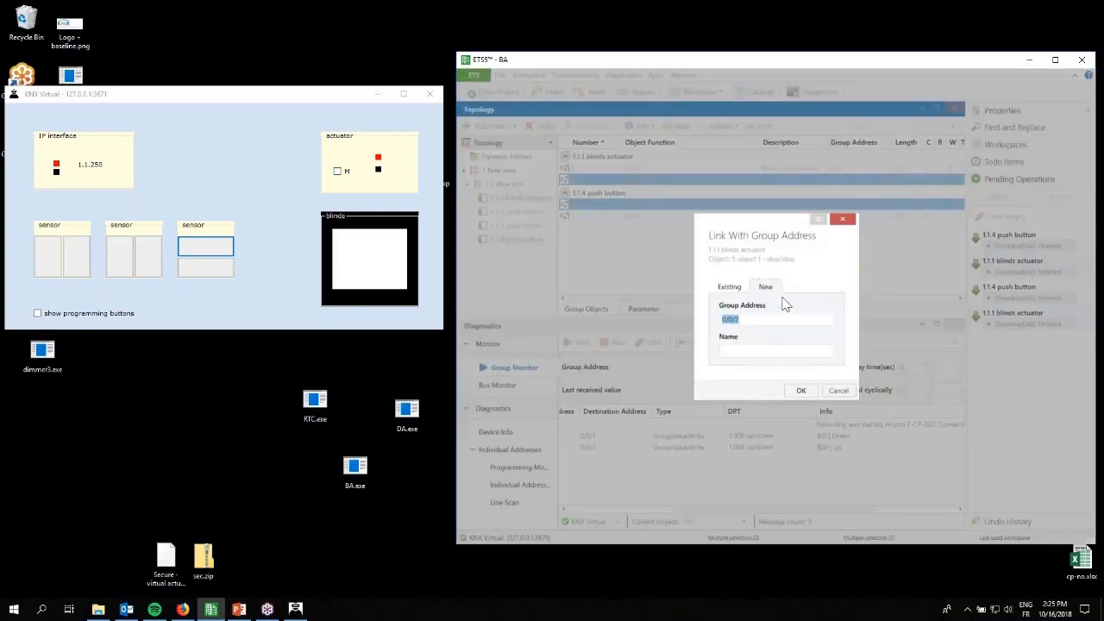
pyautogui.click(802, 391)
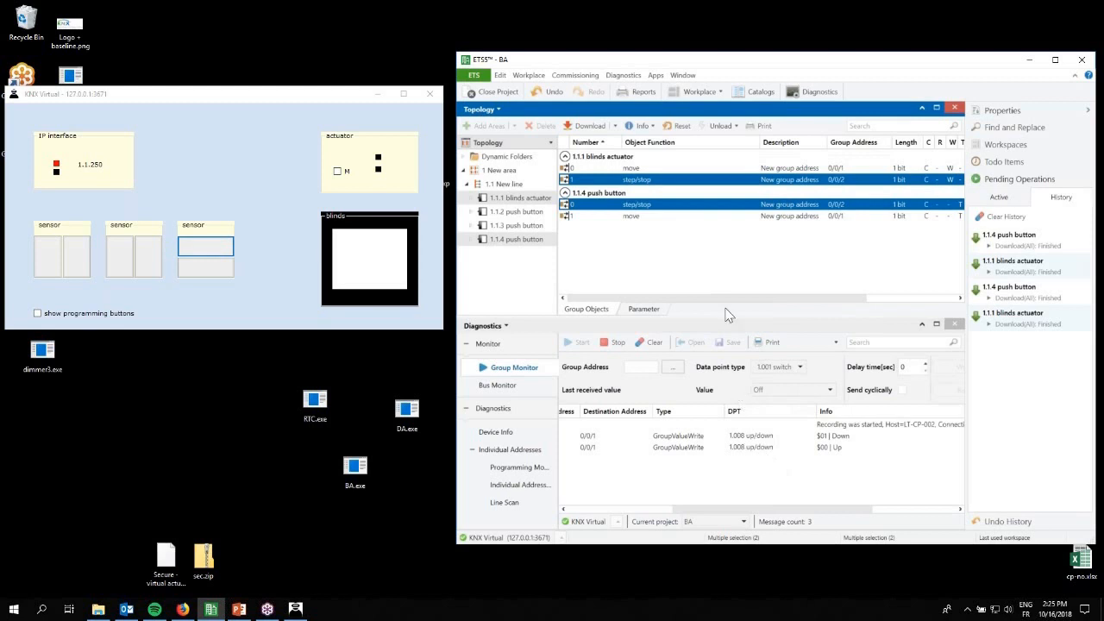
# Step: Perform a partial download to the 1.1.1 blinds actuator
pyautogui.keyDown('ctrl'); pyautogui.click(537, 200); pyautogui.keyUp('ctrl')
pyautogui.click(539, 200)
pyautogui.rightClick(541, 202)
pyautogui.moveTo(628, 215)
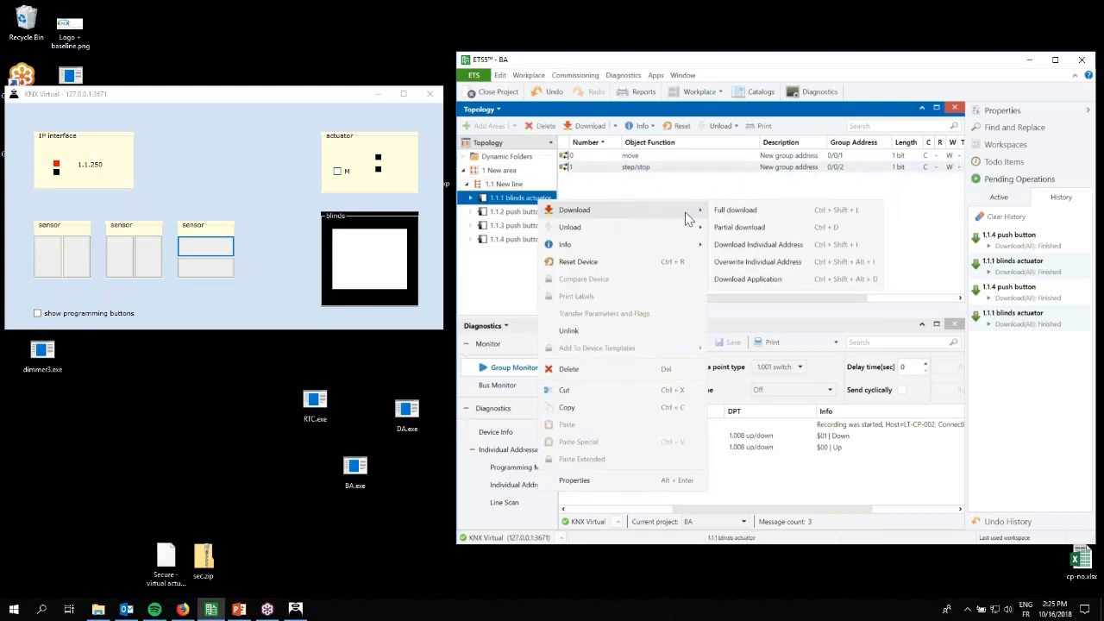
pyautogui.click(753, 229)
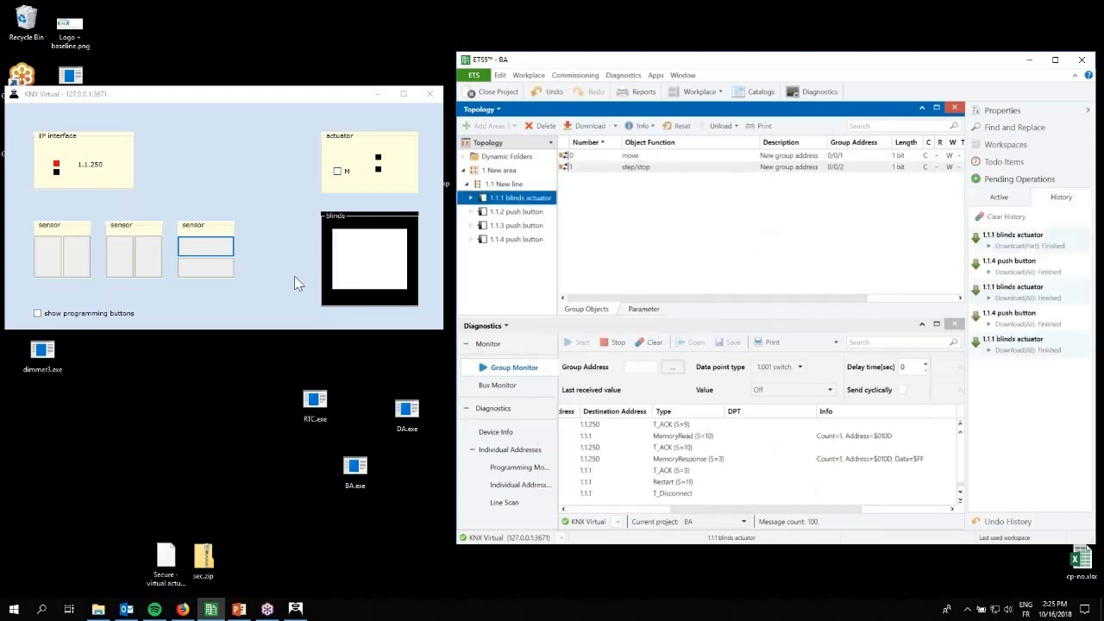
# Step: Perform a partial download to the 1.1.4 push button and clear the Group Monitor's recorded telegrams
pyautogui.click(527, 241)
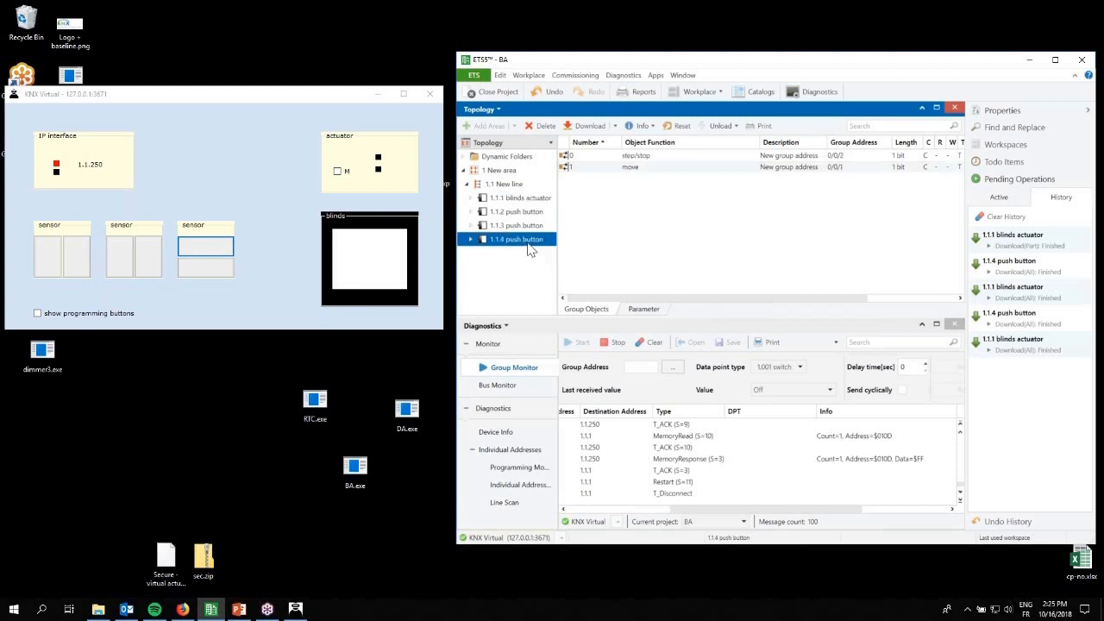
pyautogui.rightClick(530, 248)
pyautogui.moveTo(570, 253)
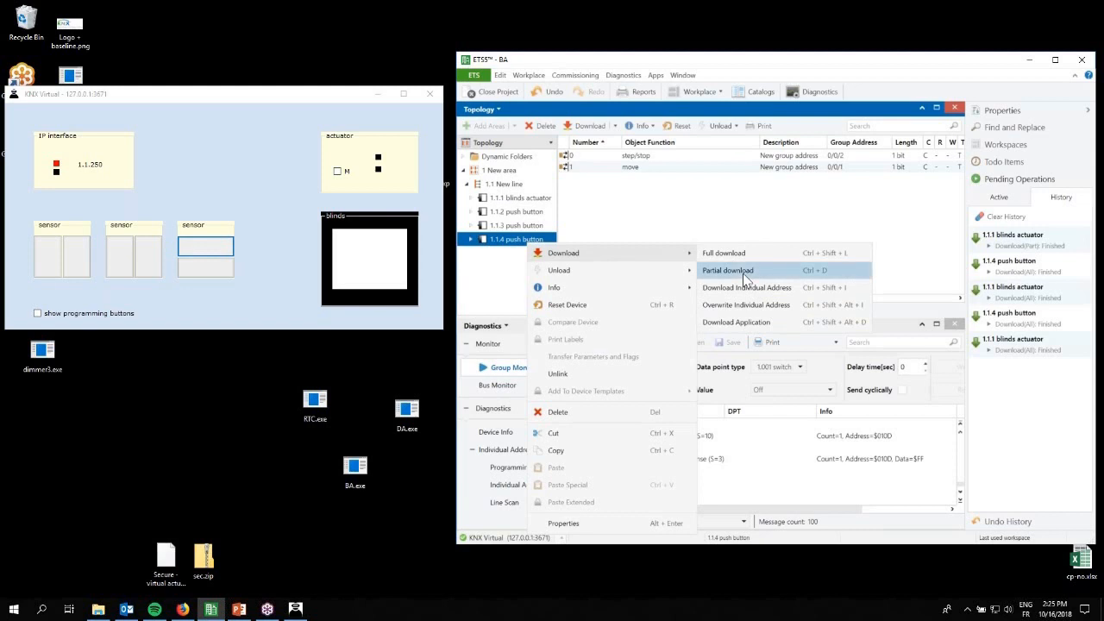
pyautogui.click(727, 271)
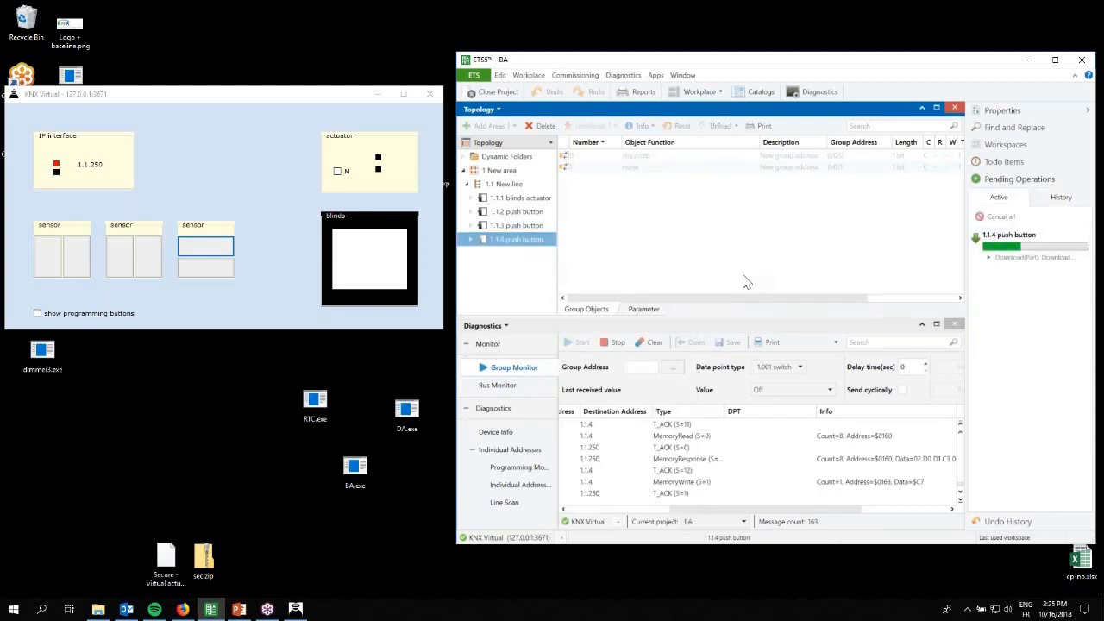
pyautogui.click(661, 344)
pyautogui.click(840, 373)
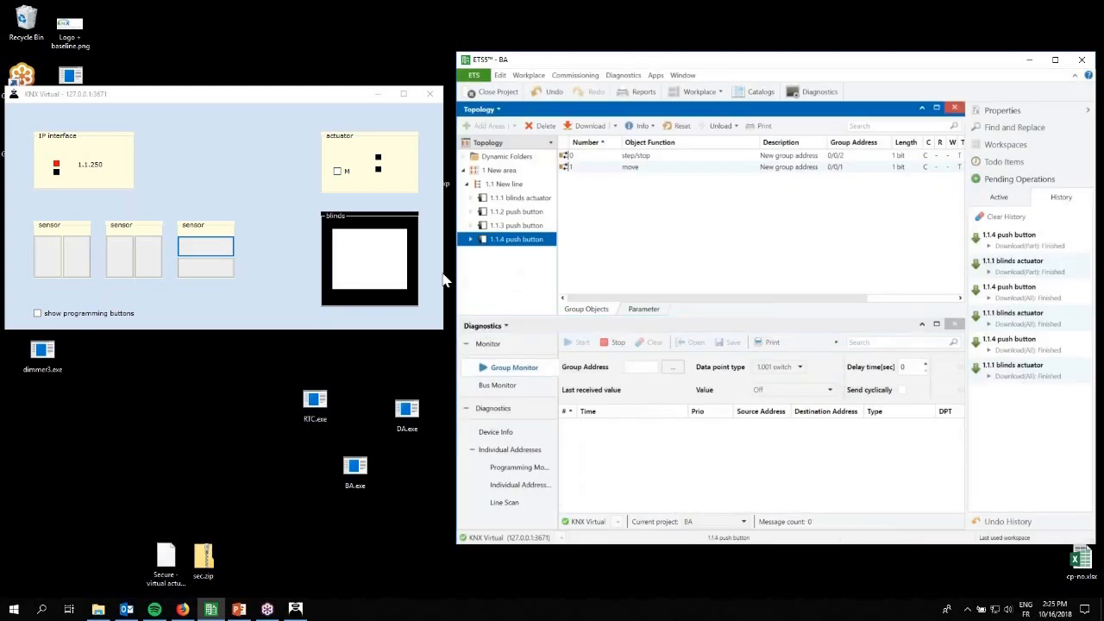
# Step: Step the blinds down repeatedly with the third sensor's lower rocker in KNX Virtual and check the Group Monitor's Info column
pyautogui.click(219, 268)
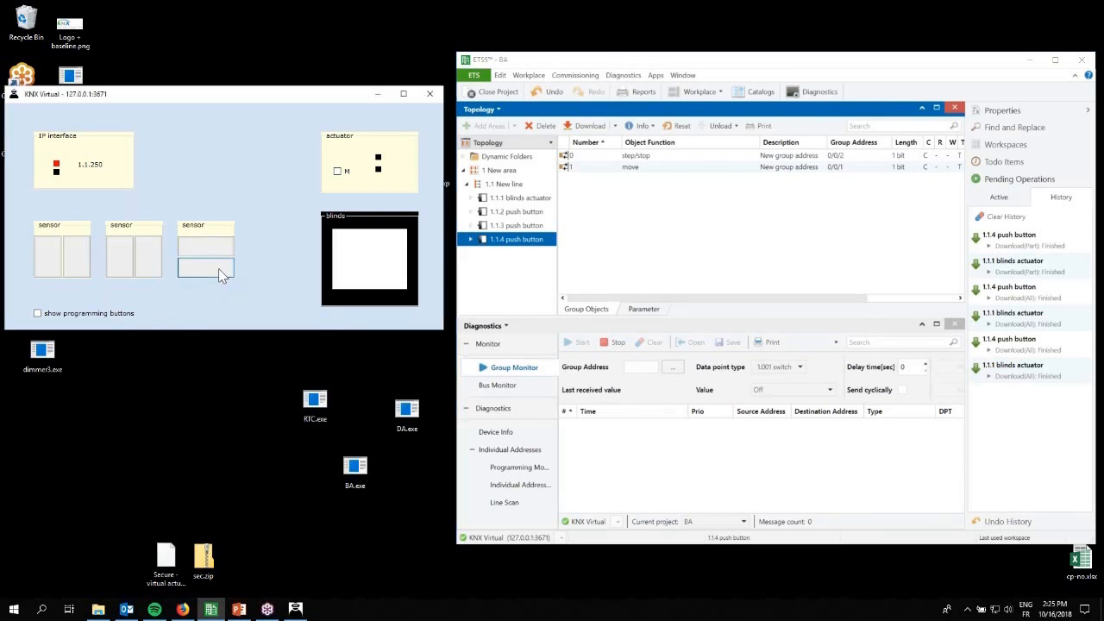
pyautogui.click(966, 454)
pyautogui.moveTo(968, 454); pyautogui.dragTo(981, 449)
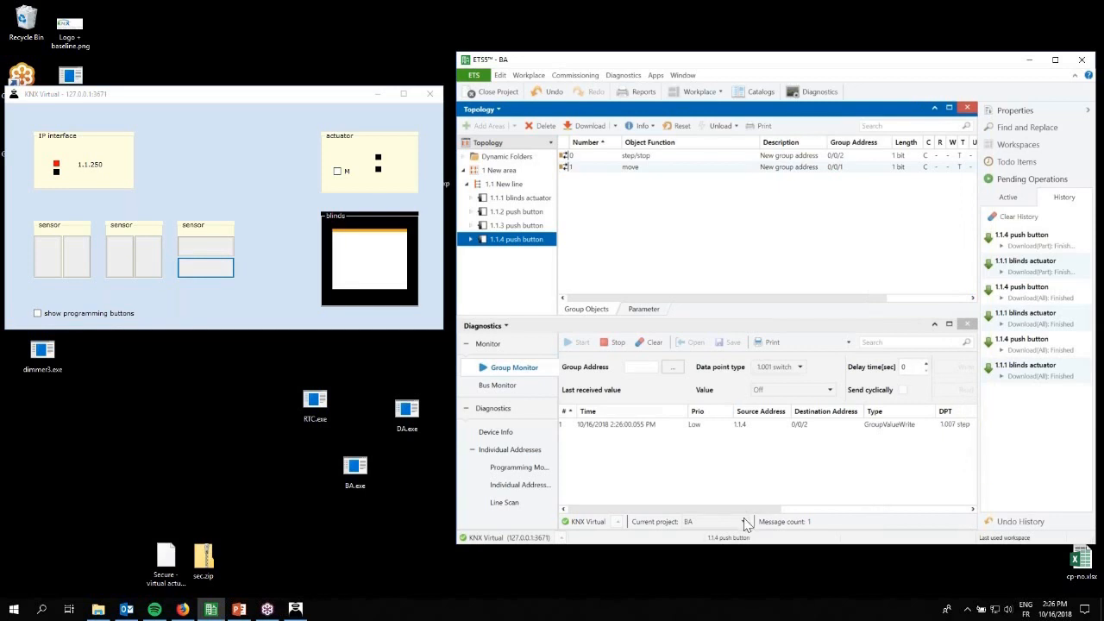
pyautogui.moveTo(749, 515); pyautogui.dragTo(811, 515)
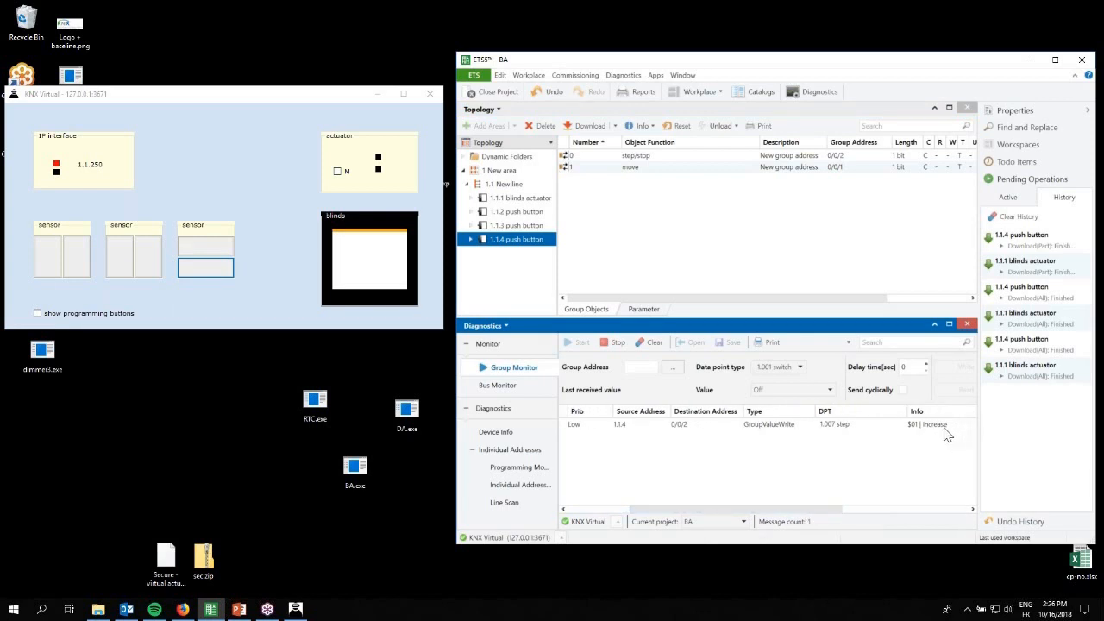
pyautogui.click(221, 271)
pyautogui.click(212, 273)
pyautogui.click(211, 270)
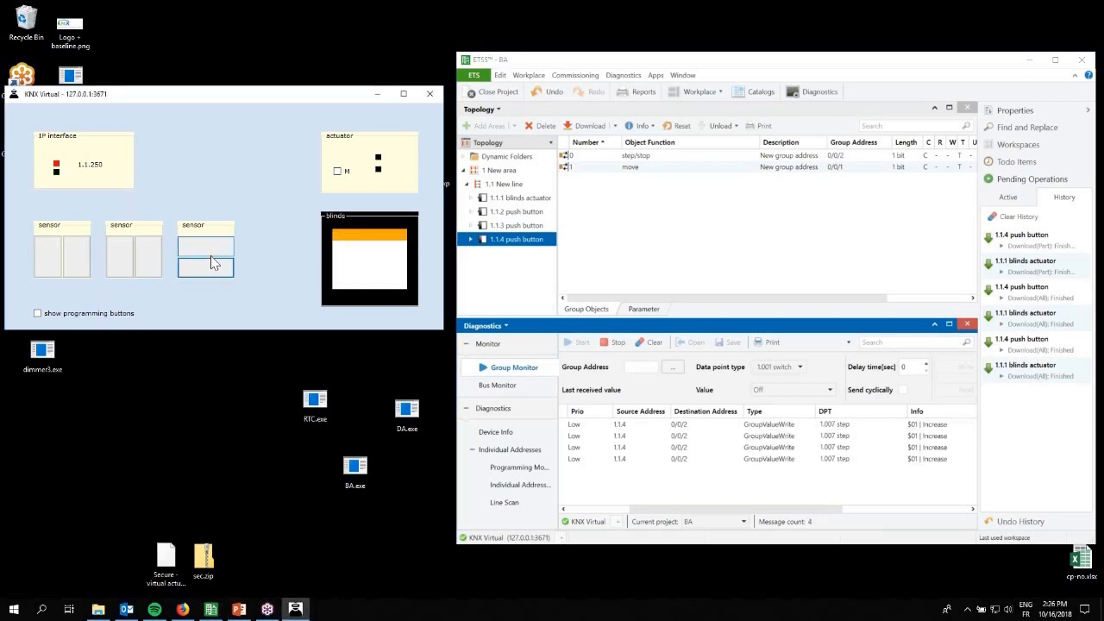
# Step: Step the blinds back up with the third sensor's upper rocker until they are fully raised
pyautogui.click(212, 252)
pyautogui.click(209, 247)
pyautogui.click(209, 247)
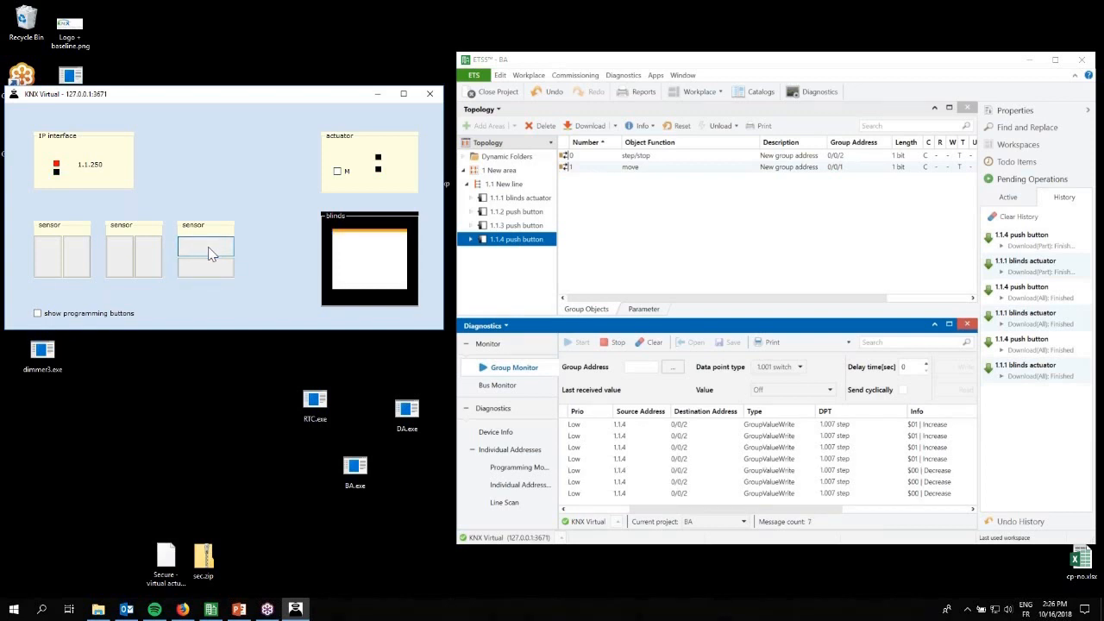
pyautogui.click(210, 252)
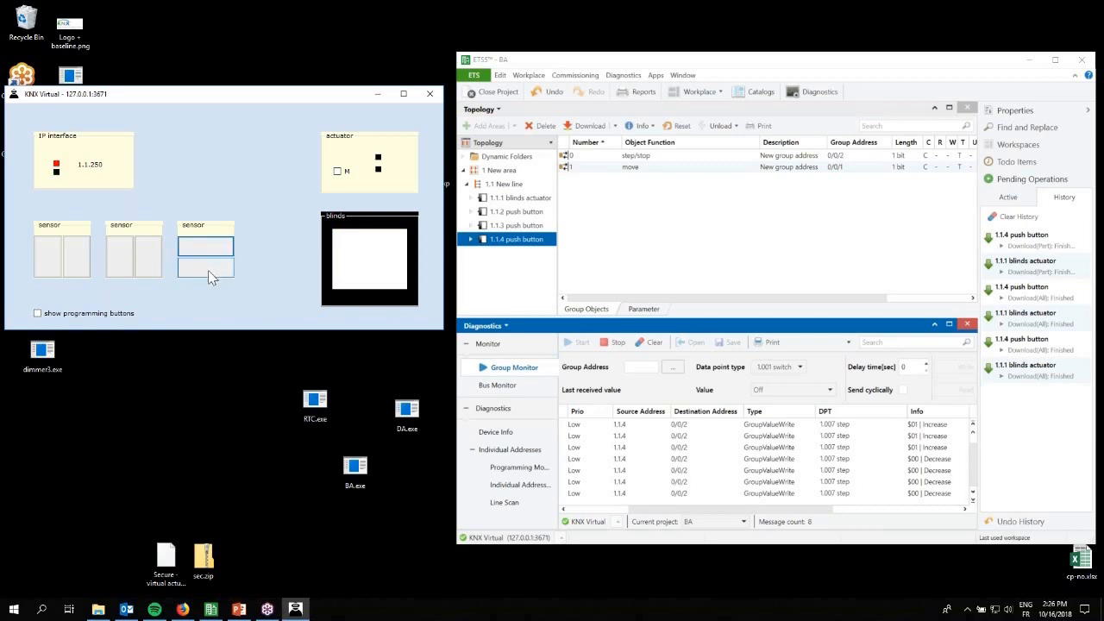
# Step: Start the blinds moving down with the third sensor's lower rocker, stop them partway and step them down and up
pyautogui.click(216, 272)
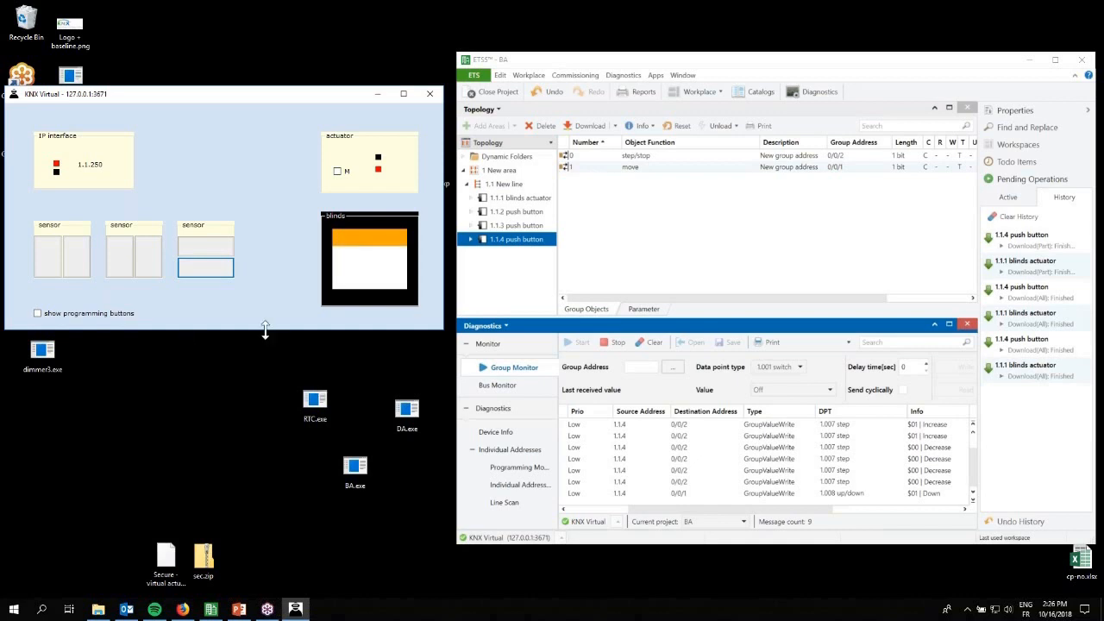
pyautogui.click(207, 268)
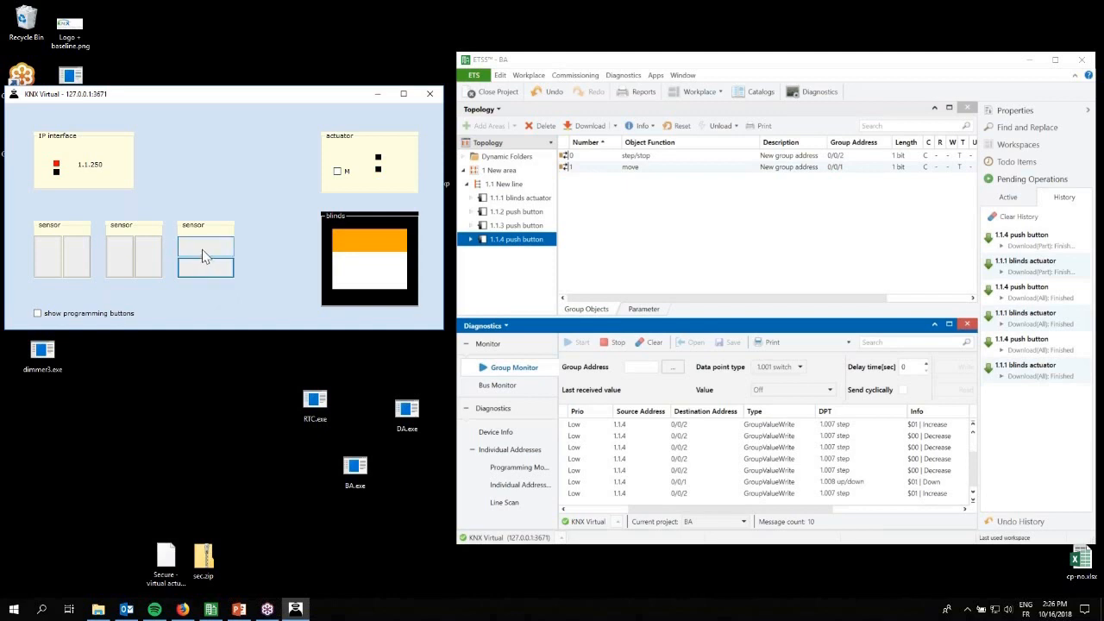
pyautogui.click(199, 273)
pyautogui.click(199, 273)
pyautogui.click(205, 251)
pyautogui.click(207, 251)
# Step: Move the blinds further down and then up with the third sensor, stopping them partway and making fine step adjustments
pyautogui.click(212, 268)
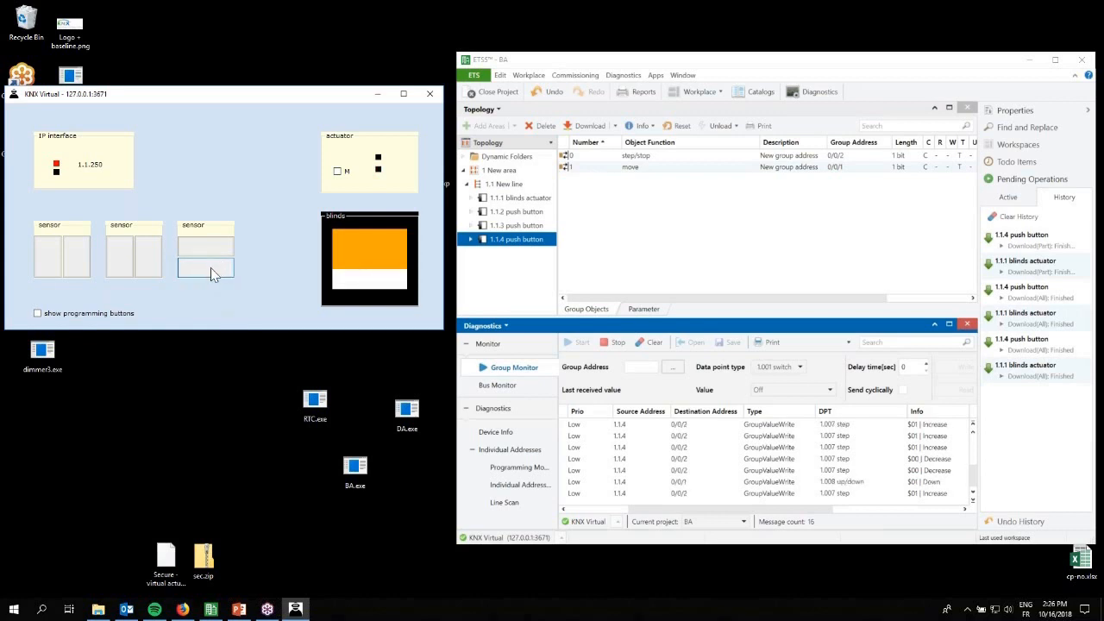
pyautogui.click(207, 251)
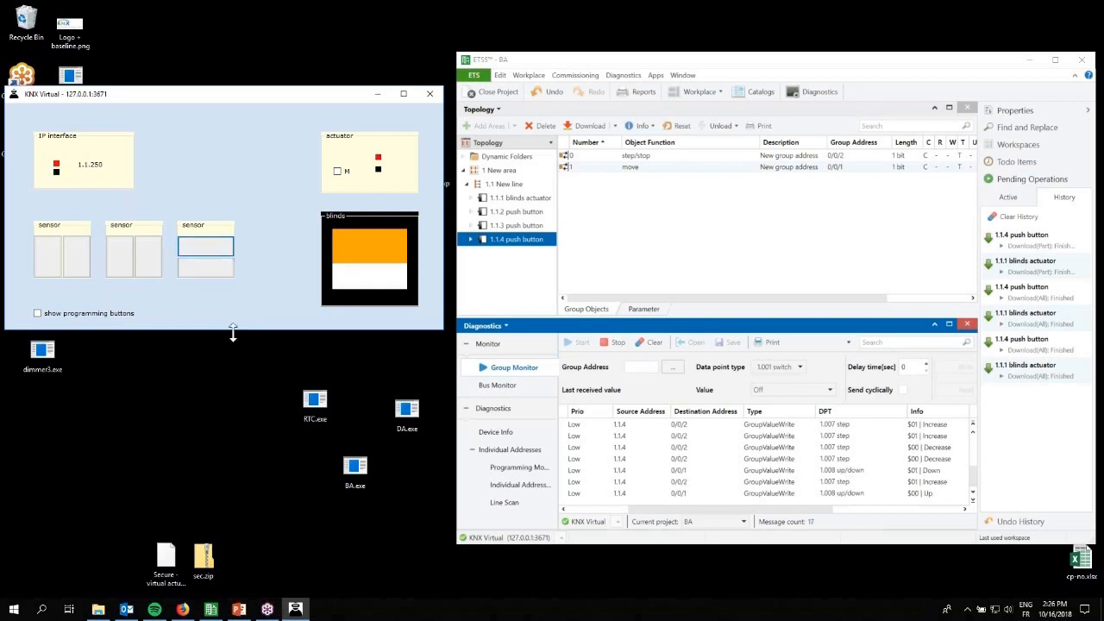
pyautogui.click(214, 252)
pyautogui.click(214, 253)
pyautogui.click(212, 247)
pyautogui.click(213, 269)
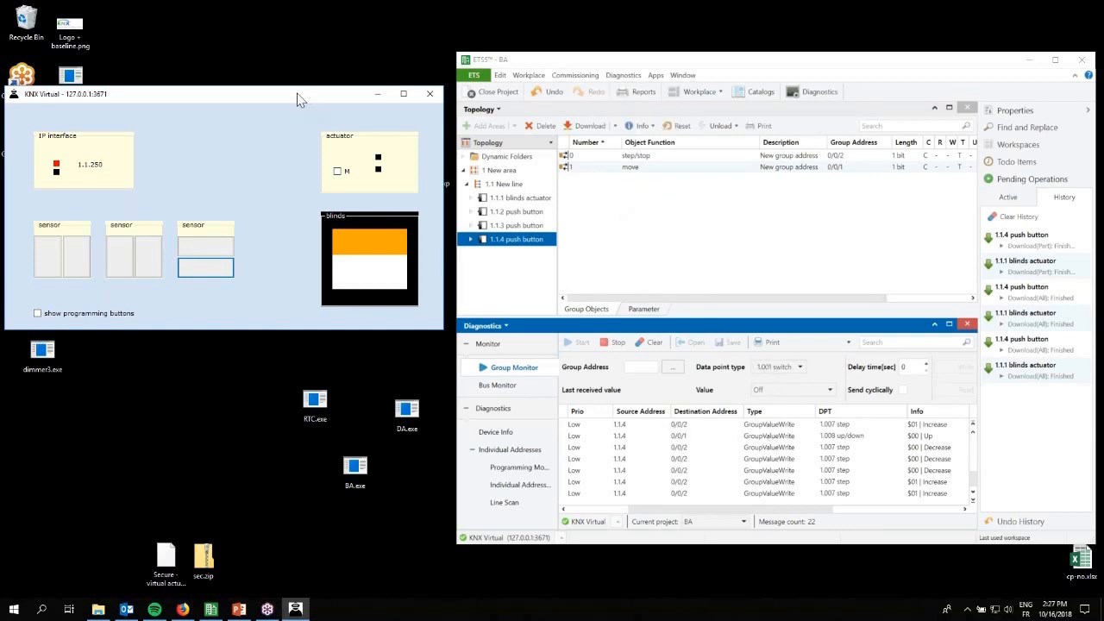
# Step: Stop the Group Monitor recording and close the BA project, creating a recovery point for it
pyautogui.click(618, 343)
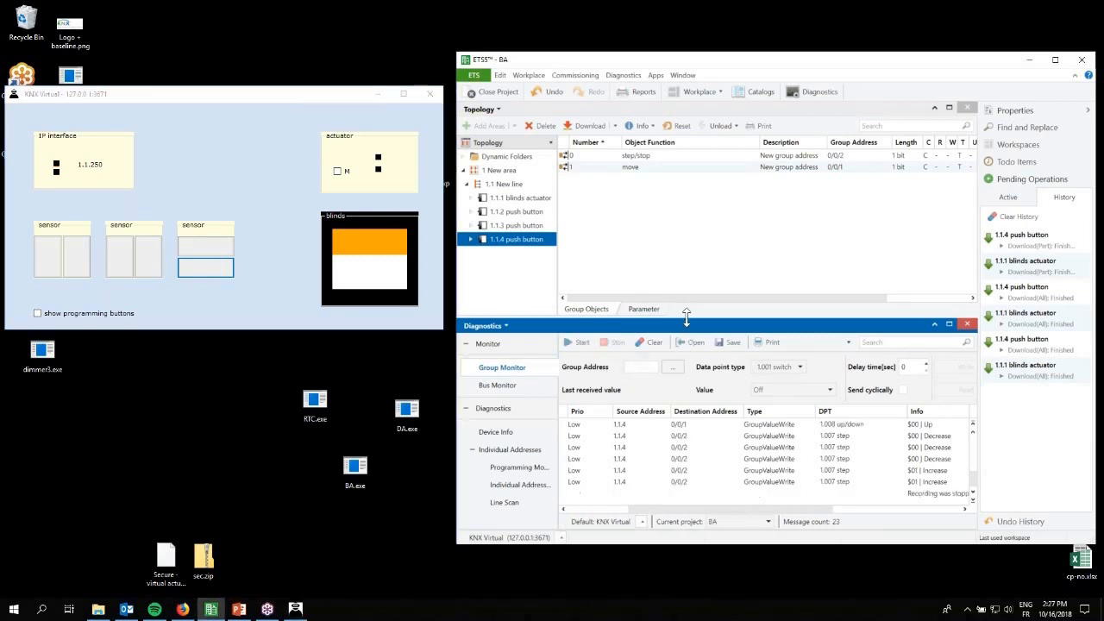
pyautogui.click(489, 93)
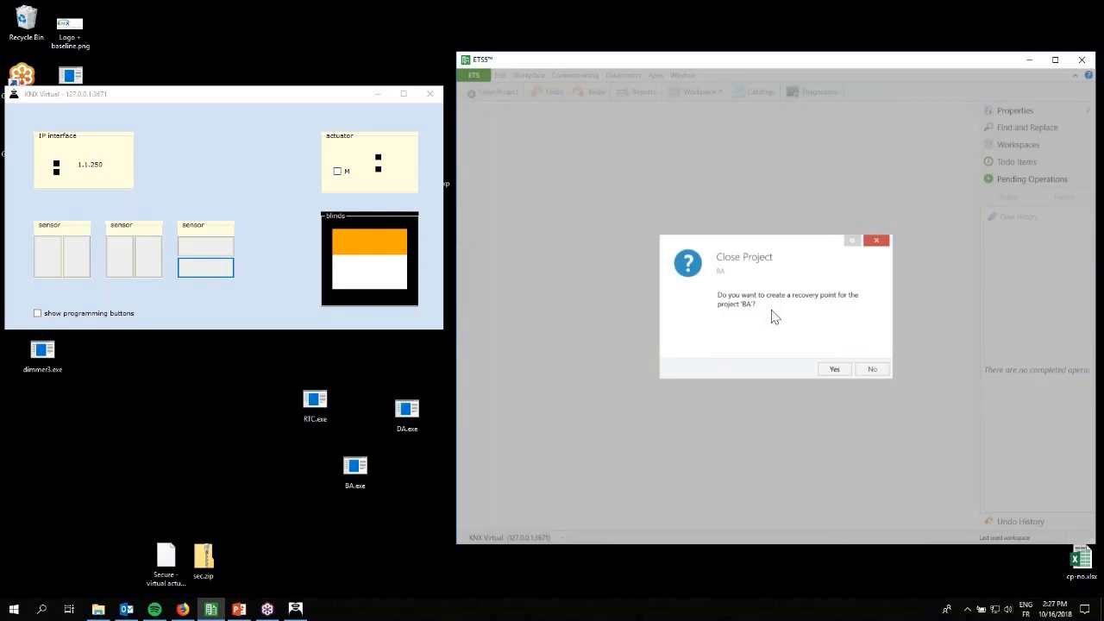
pyautogui.click(835, 370)
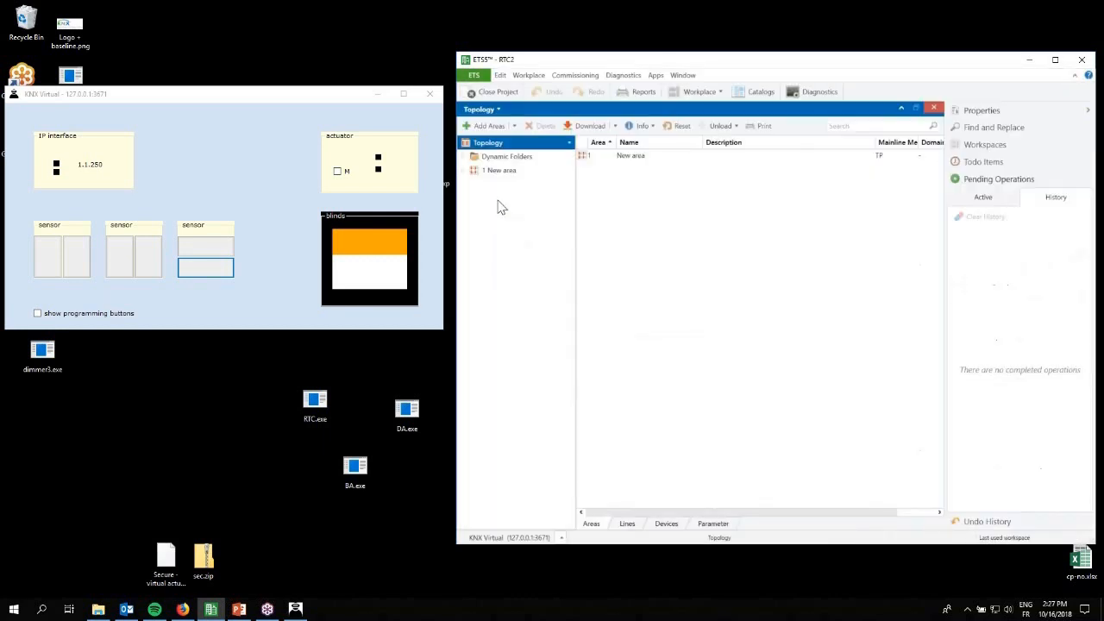
# Step: Expand the RTC2 topology down to its devices, close the blinds simulation and start RTC.exe with its default IP interface settings
pyautogui.click(463, 172)
pyautogui.click(466, 185)
pyautogui.click(431, 94)
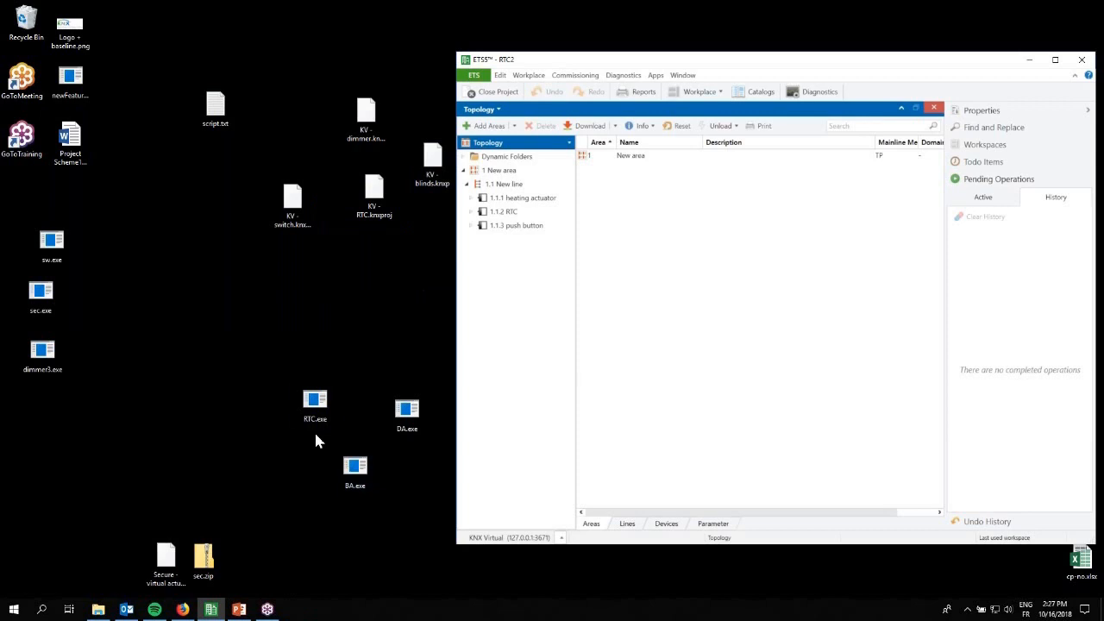
pyautogui.click(315, 405)
pyautogui.doubleClick(315, 405)
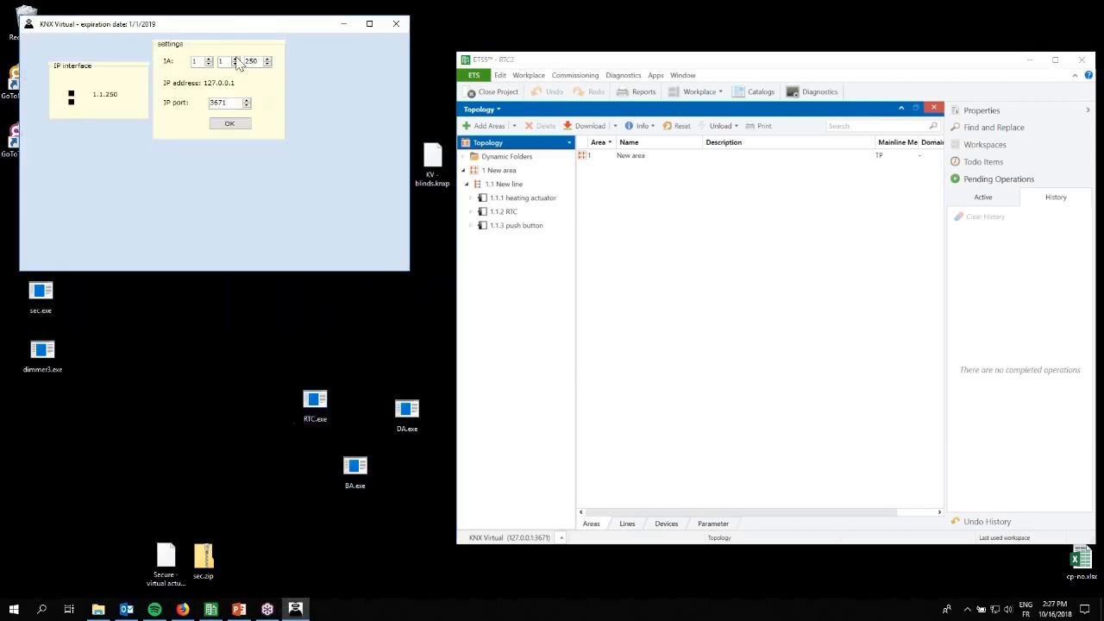
pyautogui.click(237, 124)
pyautogui.moveTo(254, 38); pyautogui.dragTo(258, 138)
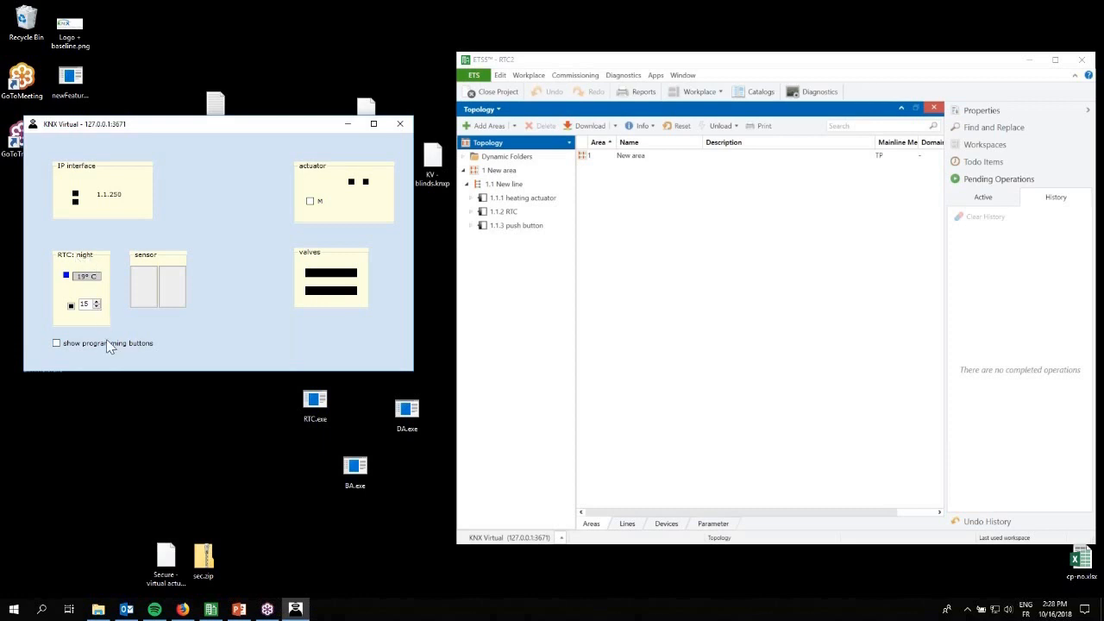
# Step: Try the RTC's day/night switch and setpoint, leaving night at 16, and operate the actuator's first channel in manual mode M
pyautogui.click(72, 306)
pyautogui.click(96, 302)
pyautogui.click(73, 309)
pyautogui.click(97, 308)
pyautogui.click(310, 203)
pyautogui.click(350, 191)
# Step: Set the 1.1.1 heating actuator's valve drive mode to binary (1 = closed) and check its valve objects' length and data type
pyautogui.click(539, 201)
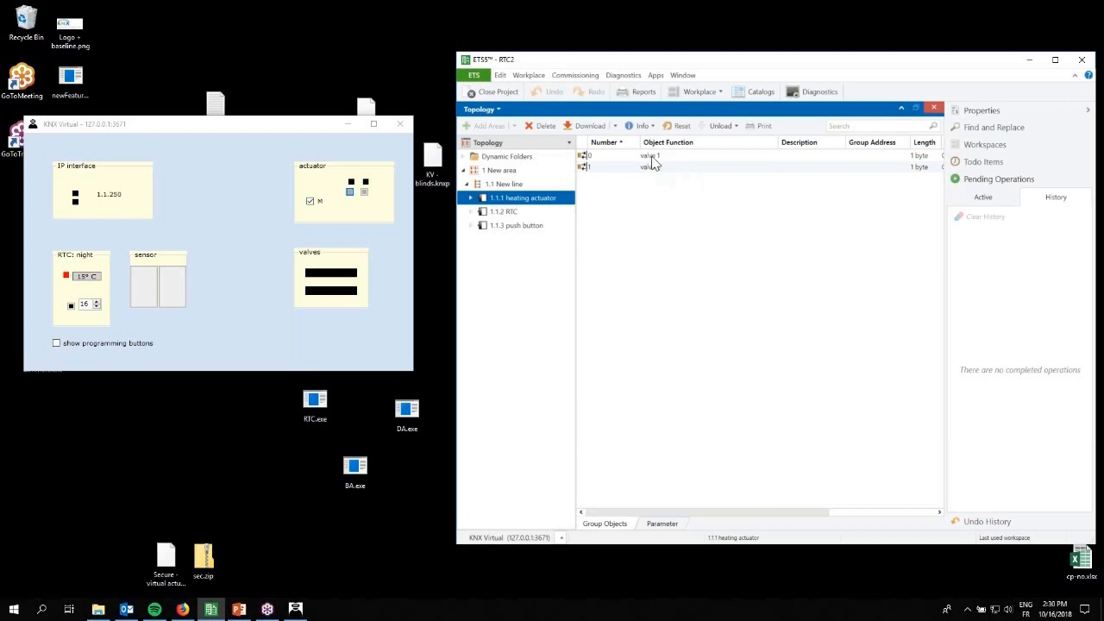
pyautogui.moveTo(780, 514); pyautogui.dragTo(628, 538)
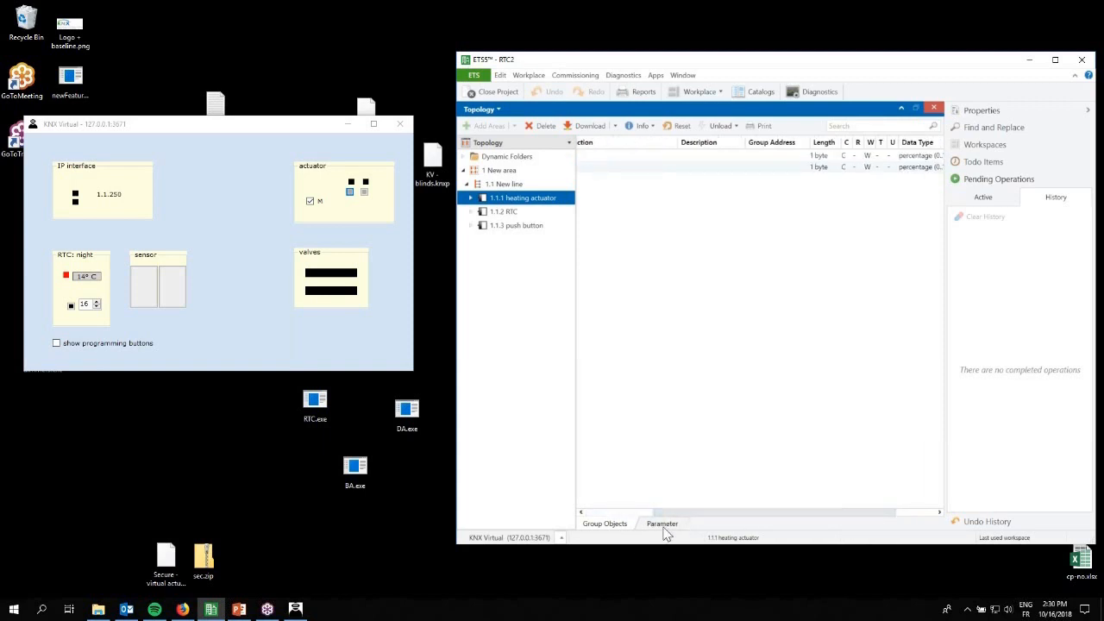
pyautogui.click(663, 528)
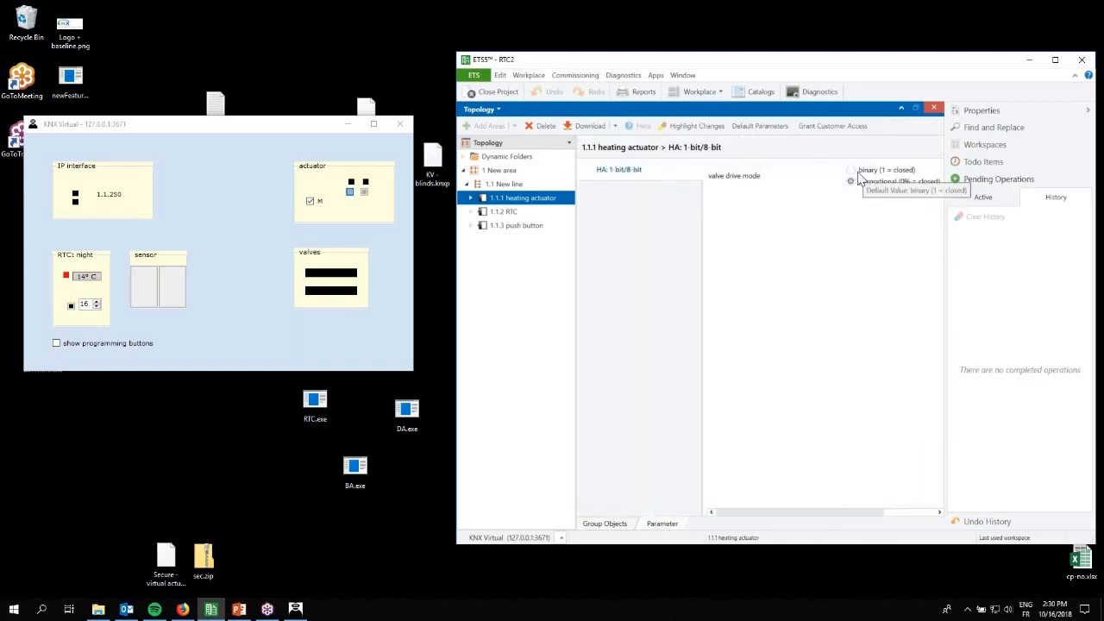
pyautogui.click(851, 170)
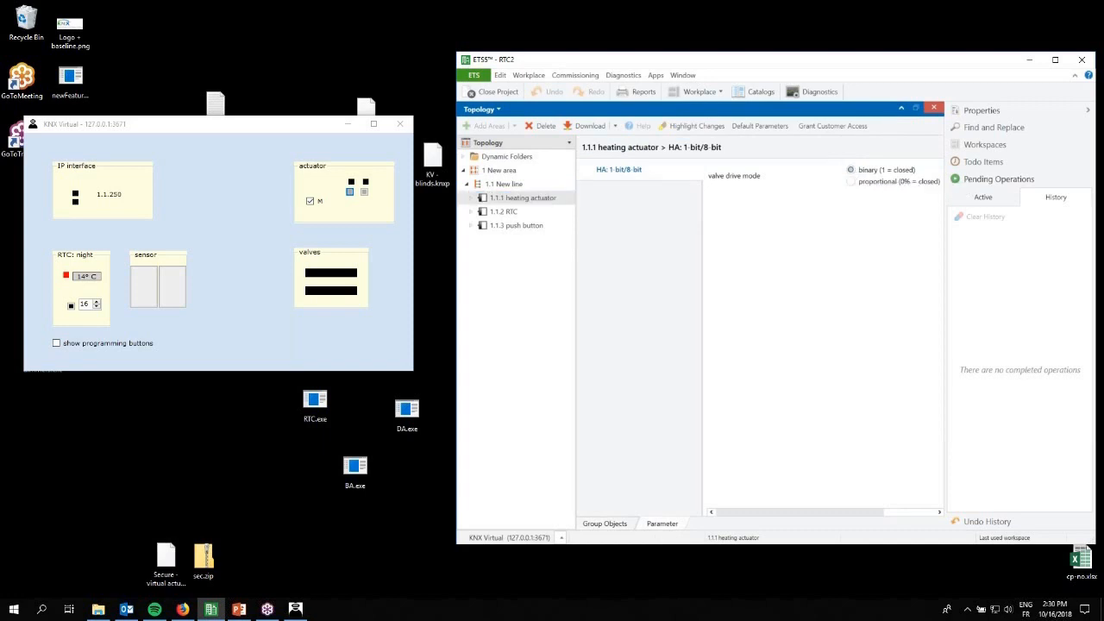
pyautogui.click(612, 526)
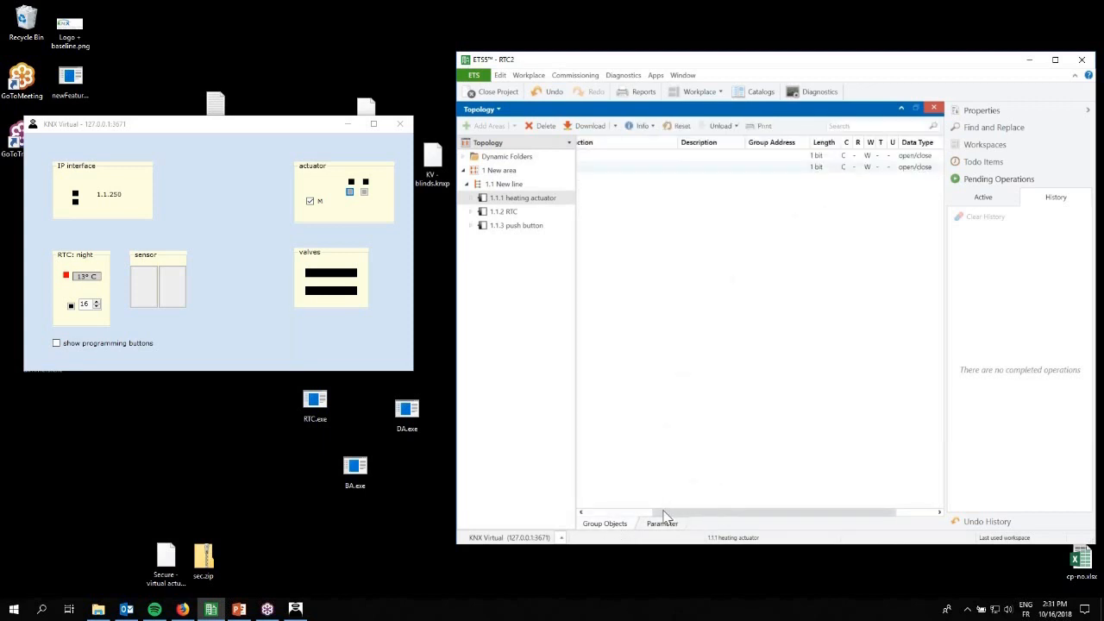
pyautogui.moveTo(688, 514); pyautogui.dragTo(604, 511)
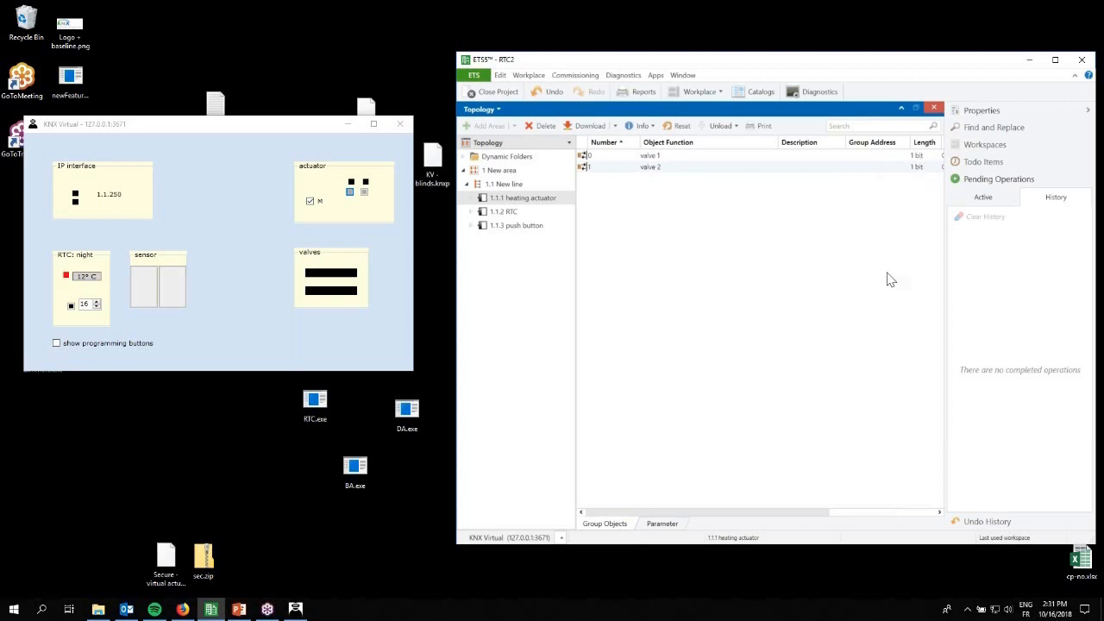
pyautogui.moveTo(828, 517); pyautogui.dragTo(709, 516)
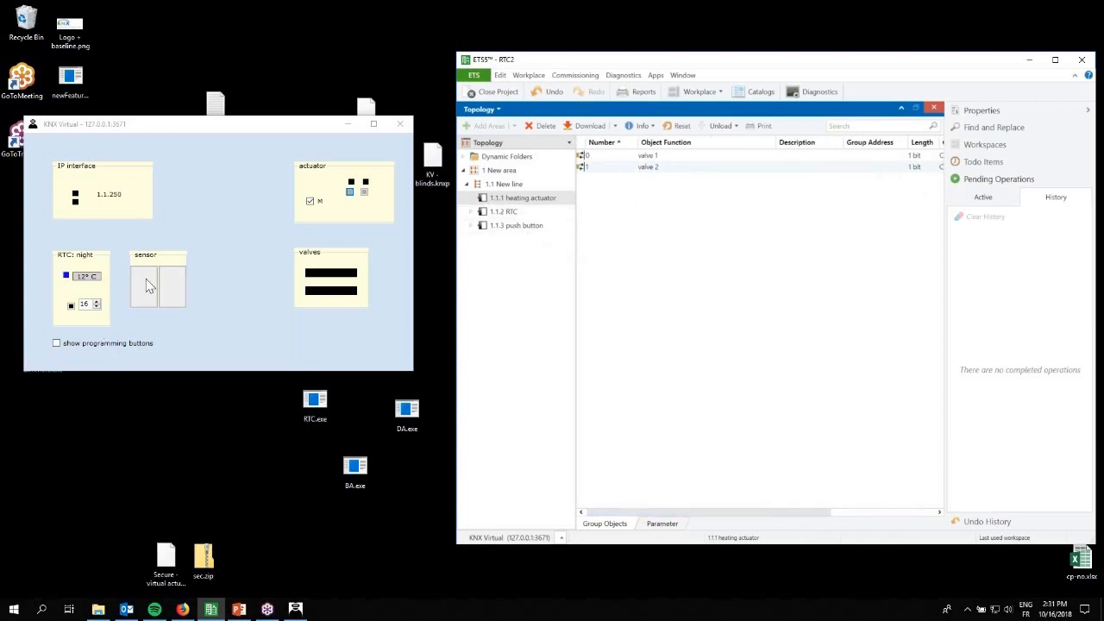
# Step: Set the 1.1.2 RTC's RTC mode to binary (1 = closed) and return to its group objects
pyautogui.click(511, 212)
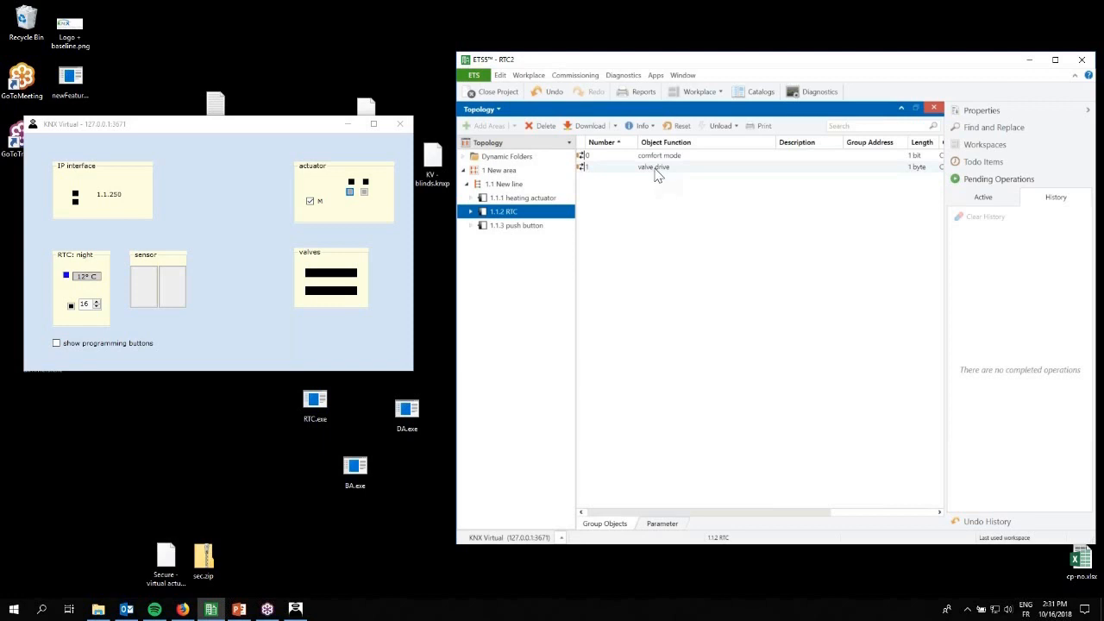
pyautogui.click(655, 168)
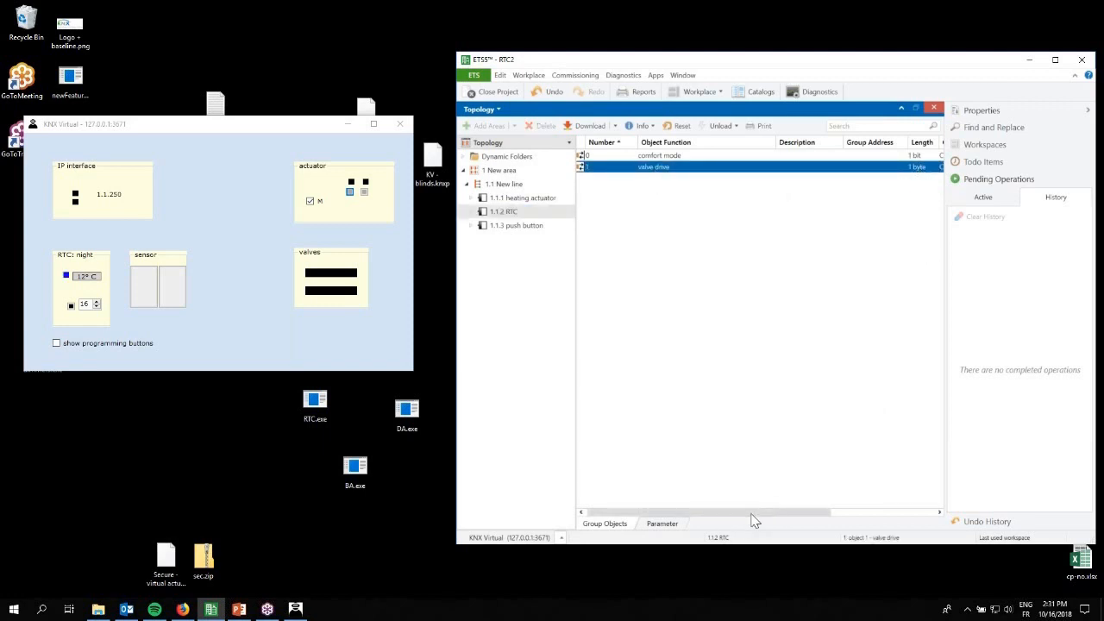
pyautogui.click(672, 524)
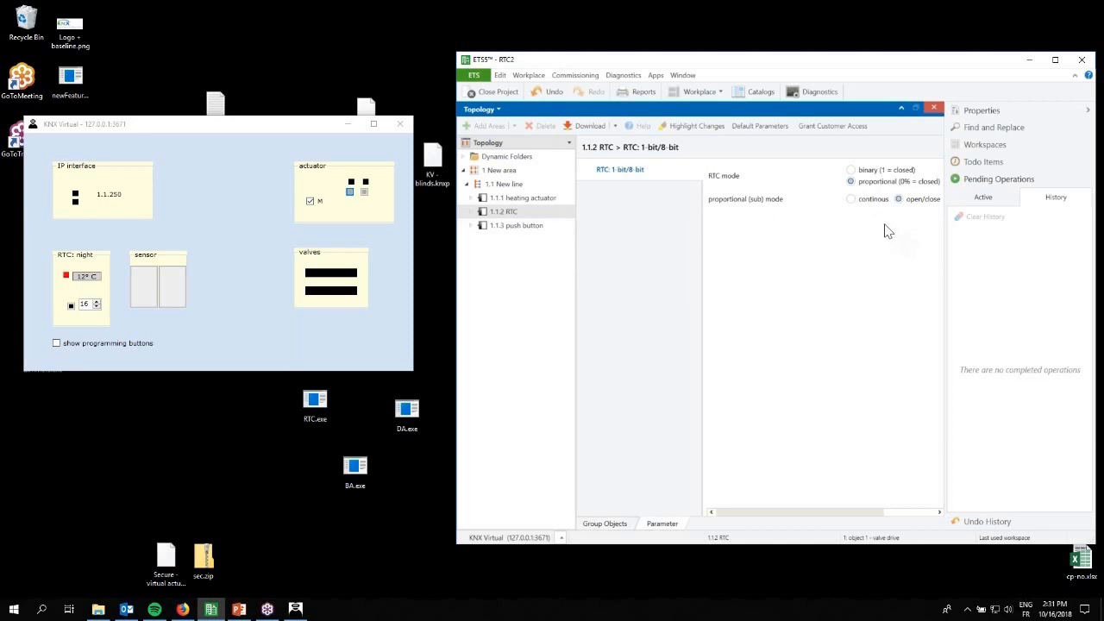
pyautogui.click(852, 171)
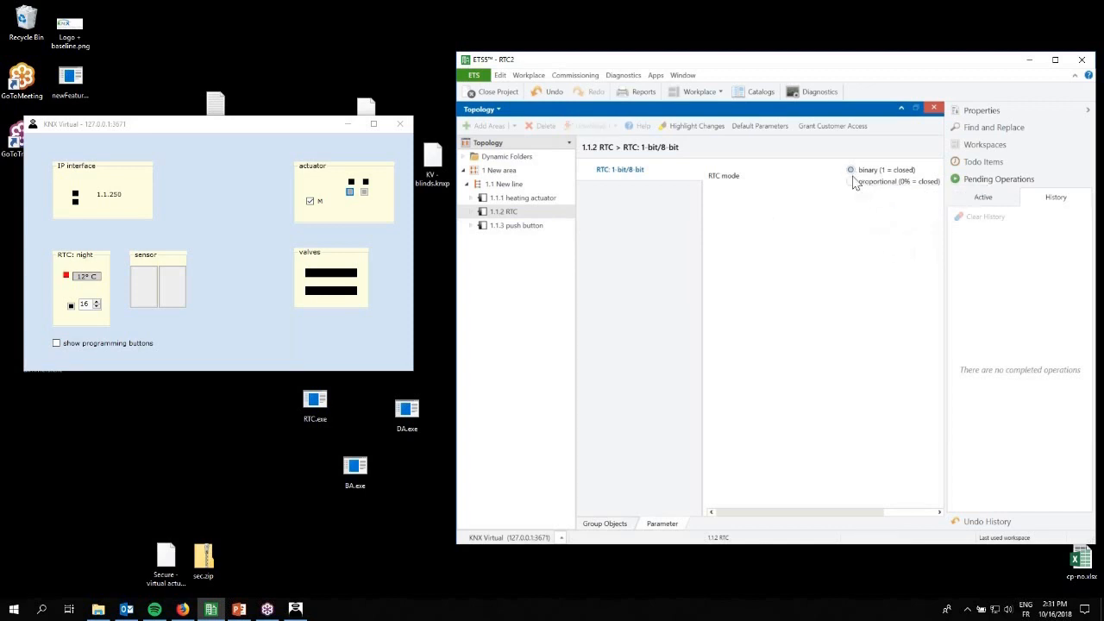
pyautogui.click(608, 524)
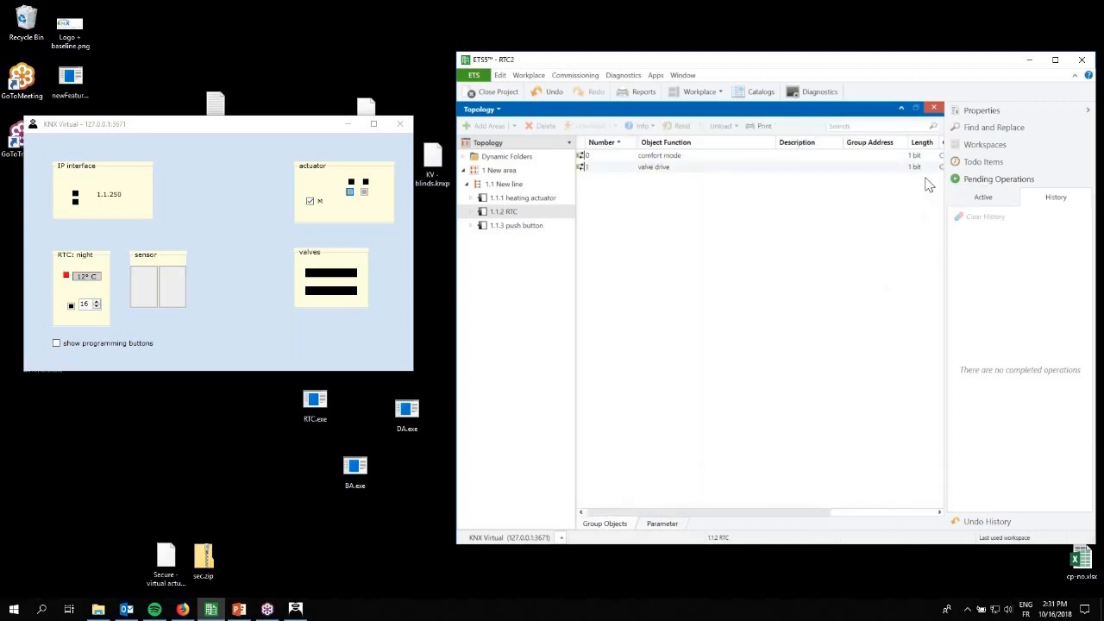
# Step: View the 1.1.3 push button's rocker objects and switch the simulated RTC to day mode and back to night
pyautogui.click(523, 226)
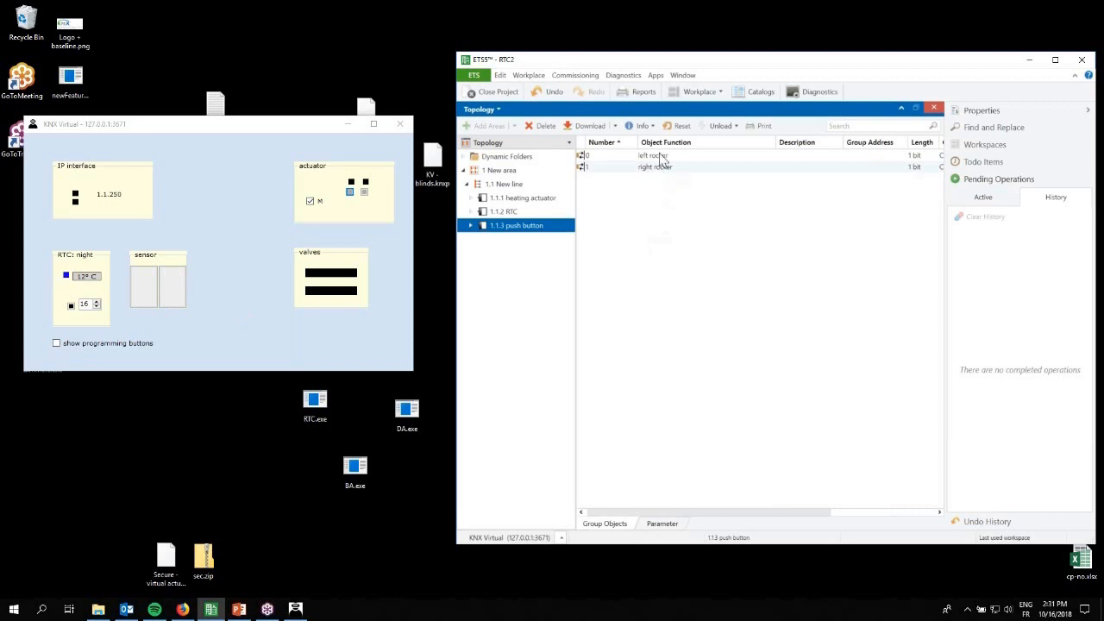
pyautogui.click(72, 308)
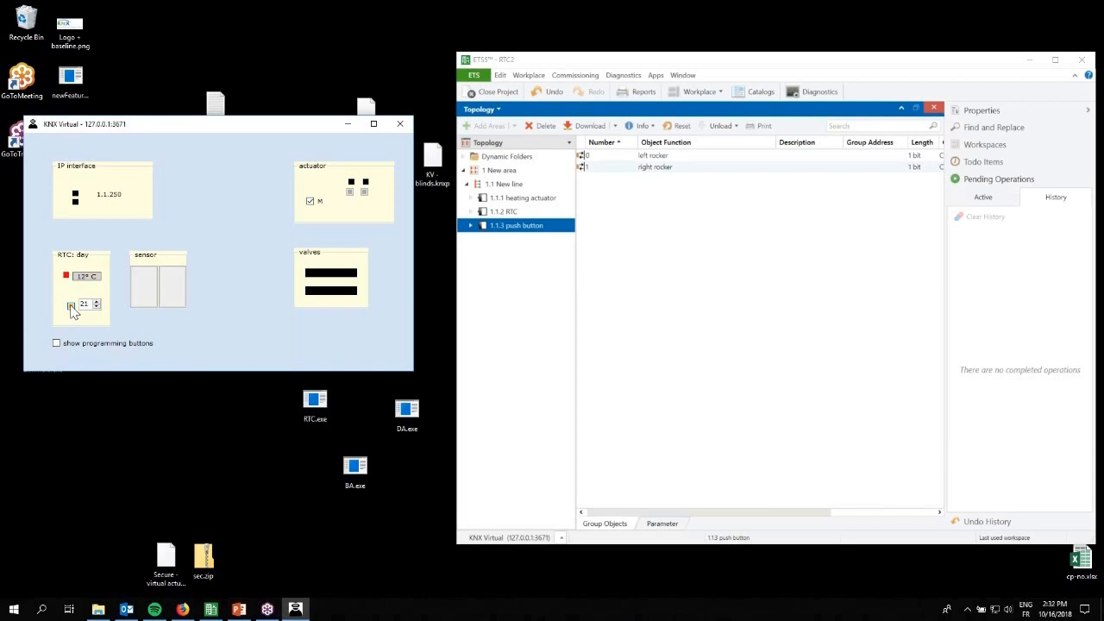
pyautogui.click(149, 298)
pyautogui.click(70, 309)
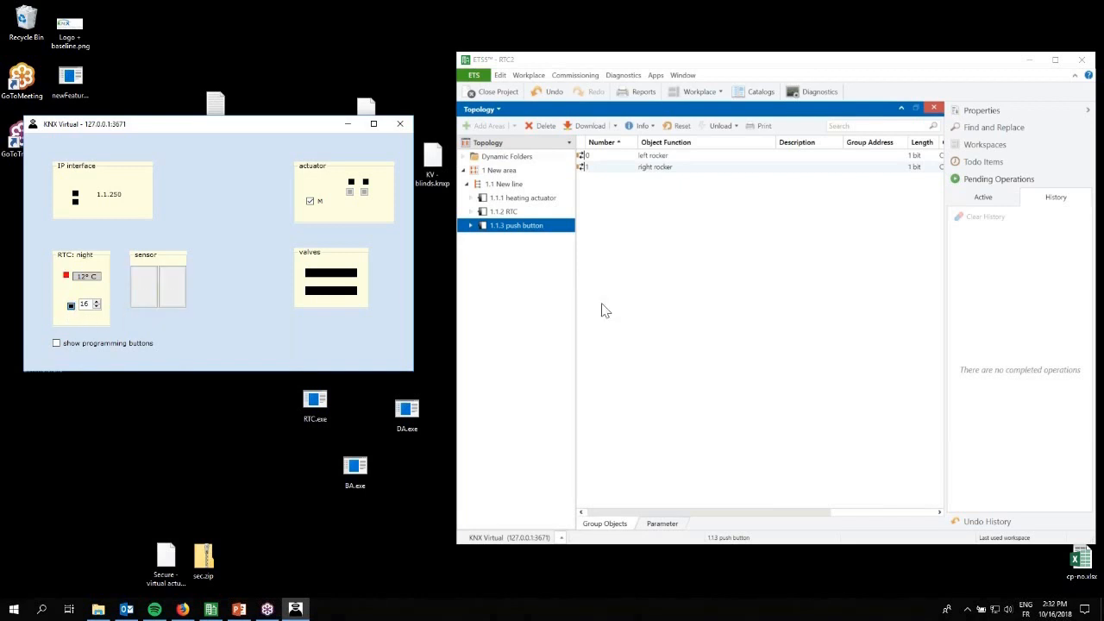
pyautogui.click(514, 213)
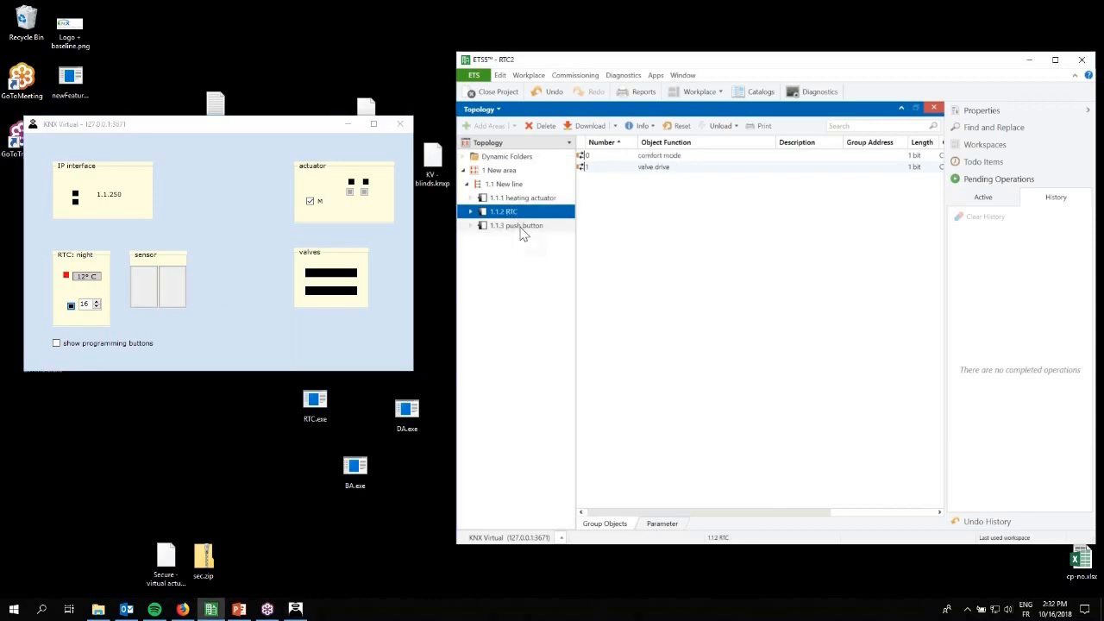
pyautogui.keyDown('ctrl'); pyautogui.click(522, 226); pyautogui.keyUp('ctrl')
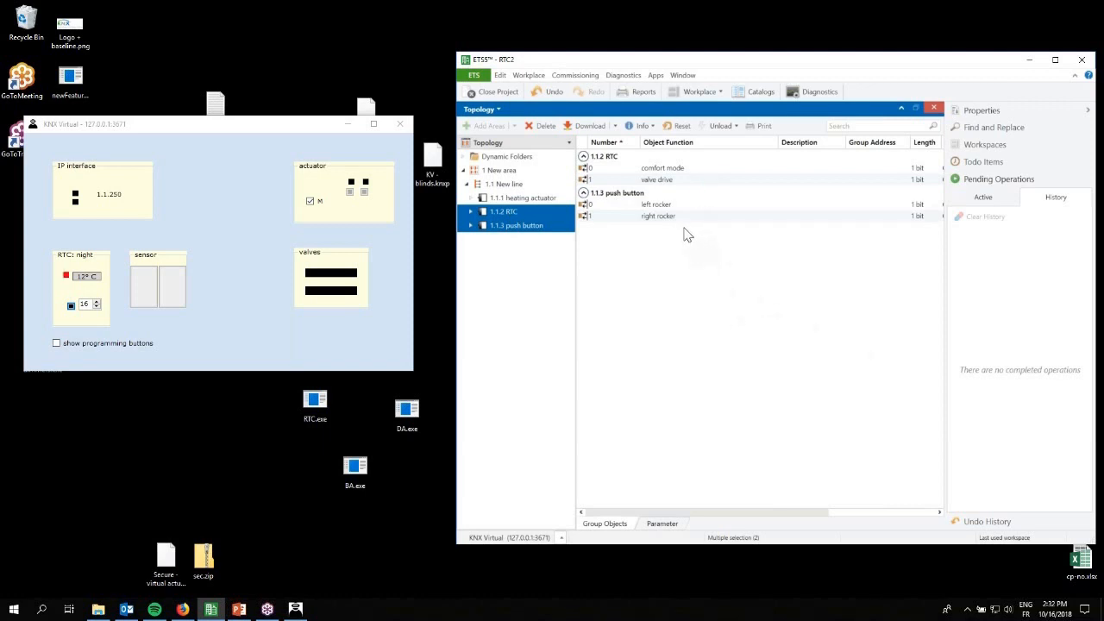
pyautogui.click(677, 172)
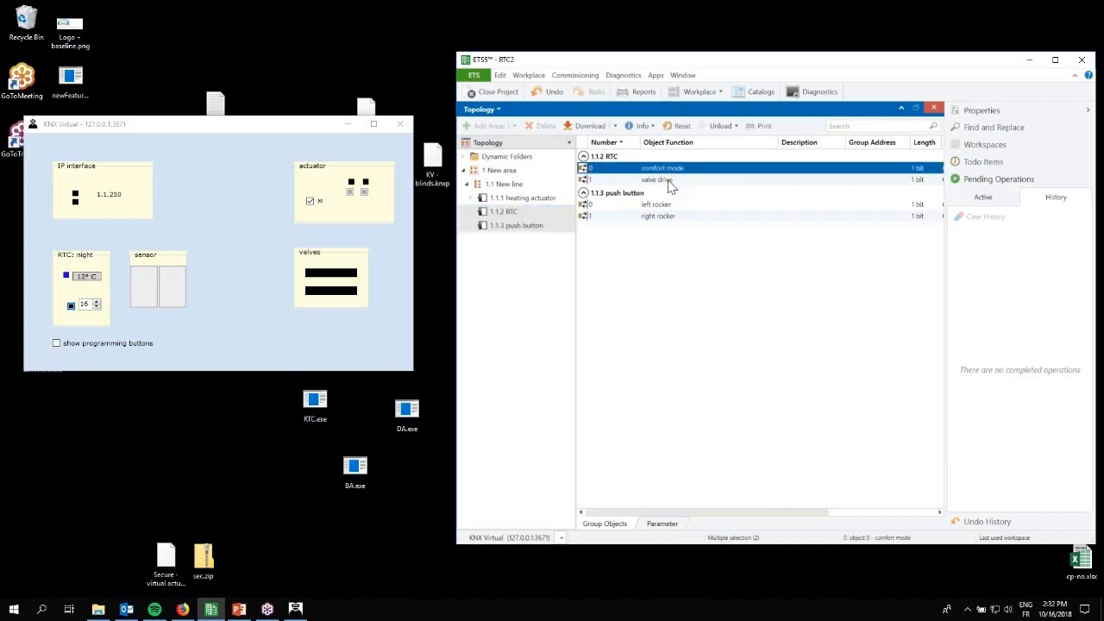
pyautogui.keyDown('ctrl'); pyautogui.click(659, 208); pyautogui.keyUp('ctrl')
pyautogui.keyDown('ctrl'); pyautogui.click(663, 218); pyautogui.keyUp('ctrl')
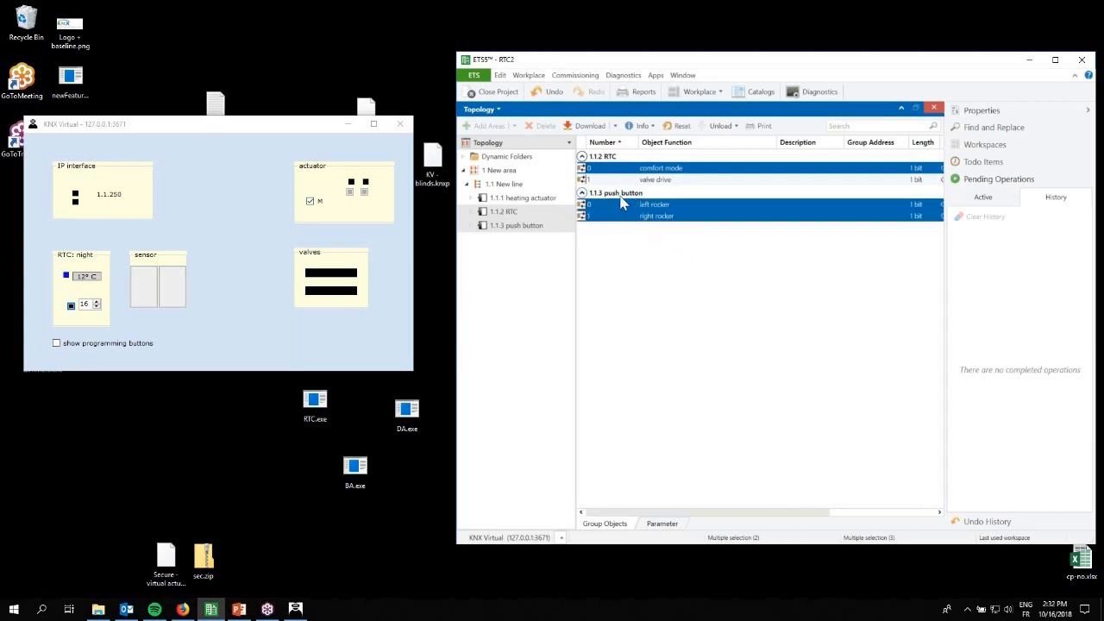
# Step: Check in the 1.1.3 push button's parameters which values the left and right rockers send, and return to its group objects
pyautogui.click(544, 233)
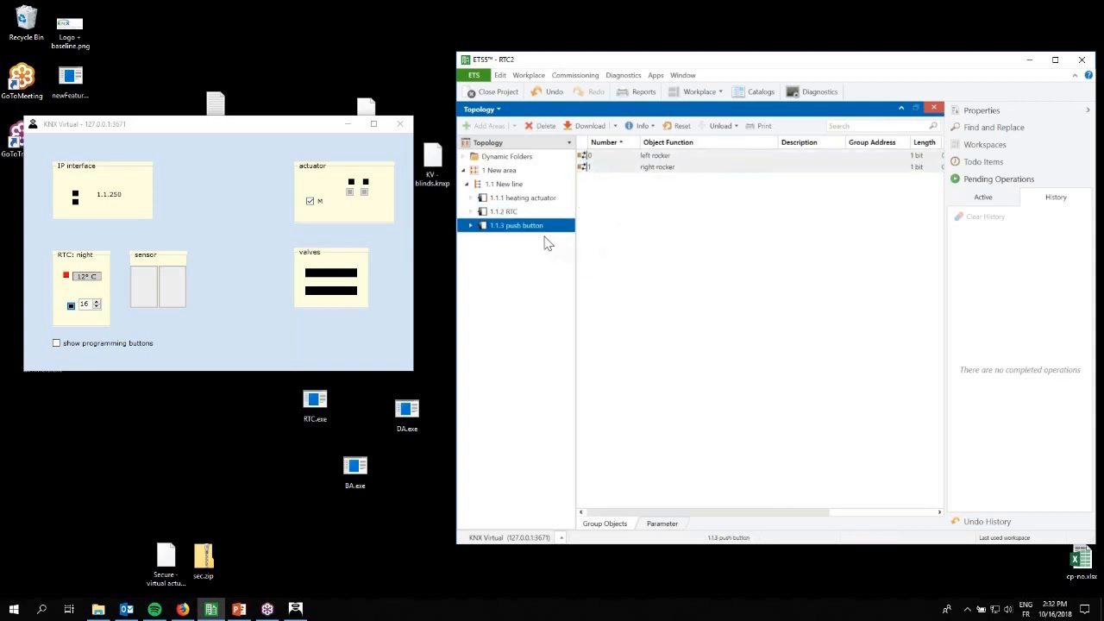
pyautogui.click(677, 524)
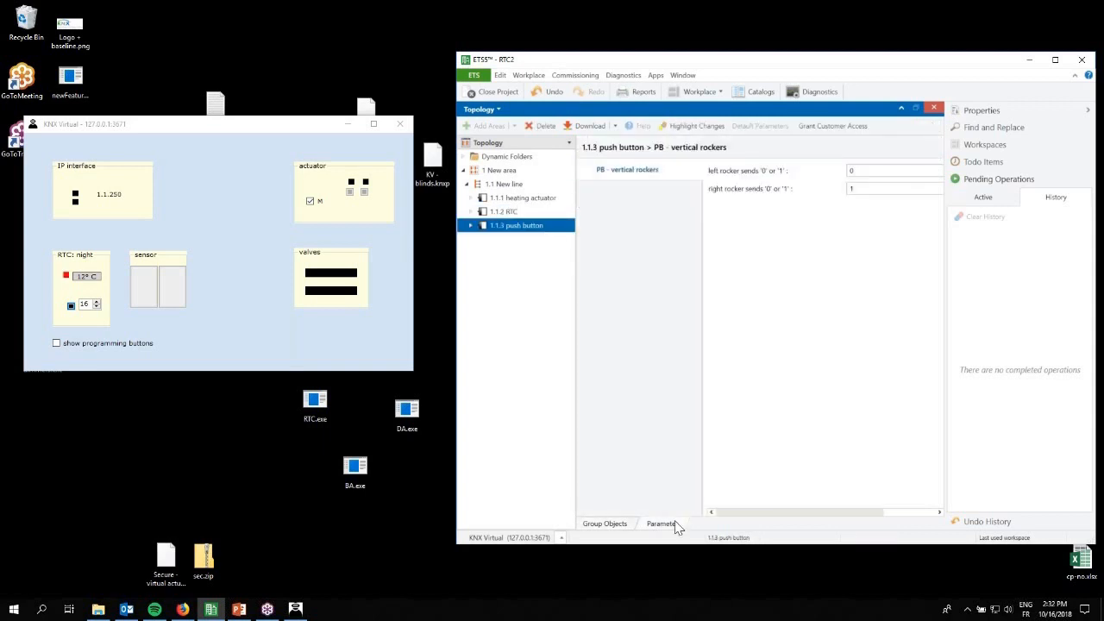
pyautogui.moveTo(758, 514)
pyautogui.mouseDown()
pyautogui.moveTo(843, 518)
pyautogui.moveTo(857, 530)
pyautogui.moveTo(759, 518)
pyautogui.mouseUp()
pyautogui.click(617, 523)
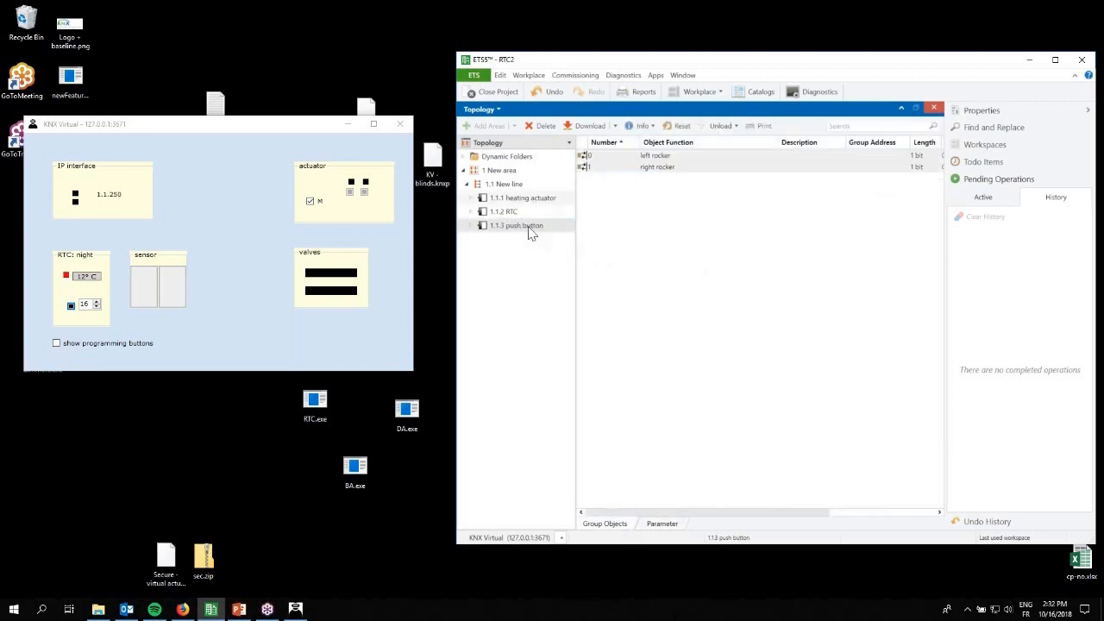
pyautogui.click(153, 292)
# Step: Select the RTC's comfort mode object together with the push button's left rocker and right rocker objects
pyautogui.click(509, 211)
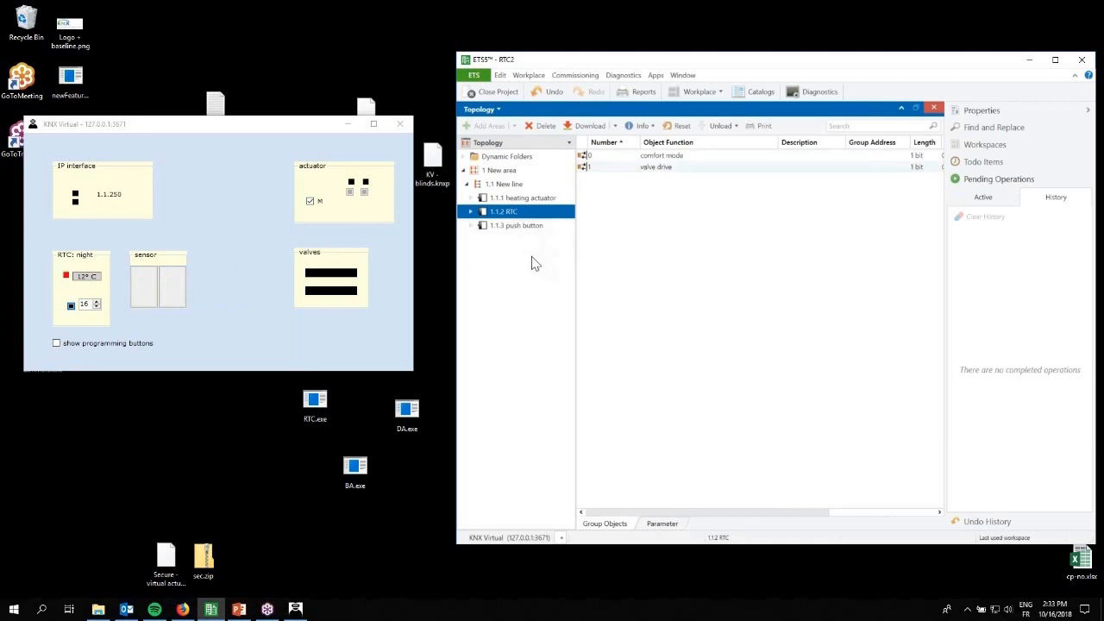
pyautogui.keyDown('ctrl'); pyautogui.click(532, 227); pyautogui.keyUp('ctrl')
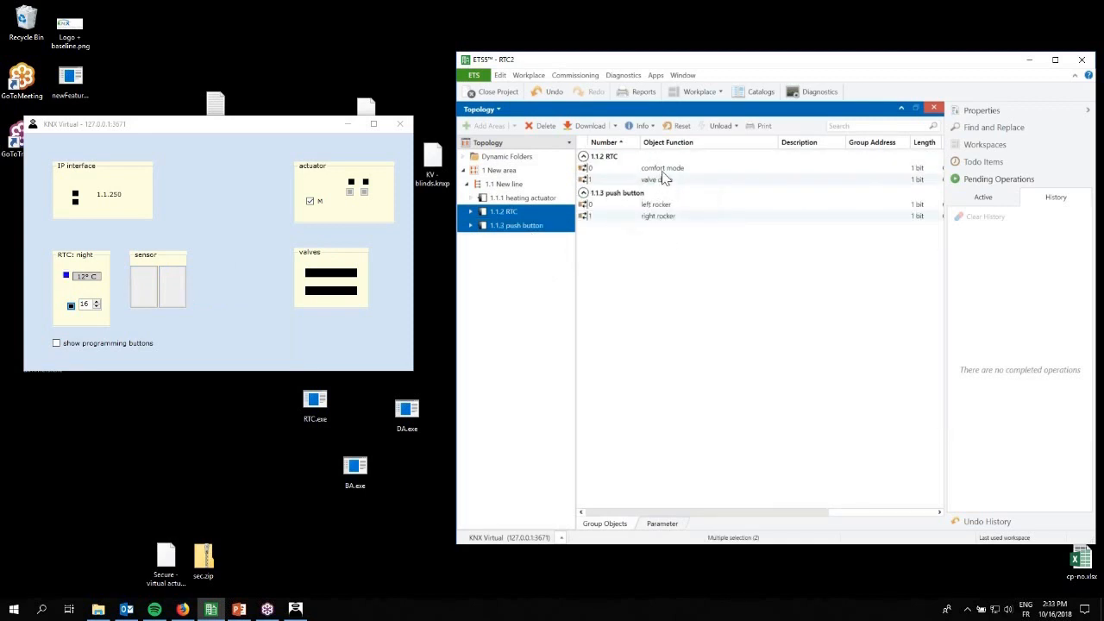
pyautogui.click(663, 171)
pyautogui.keyDown('ctrl'); pyautogui.click(662, 206); pyautogui.keyUp('ctrl')
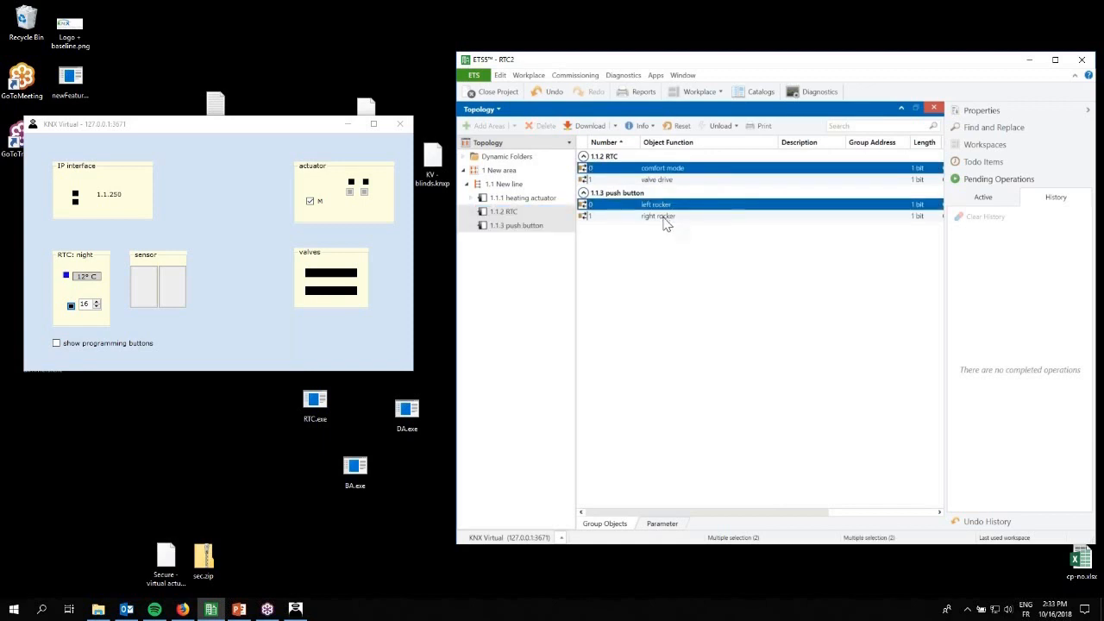
pyautogui.keyDown('ctrl'); pyautogui.click(665, 218); pyautogui.keyUp('ctrl')
# Step: Try to link the three selected objects with a new group address 1
pyautogui.rightClick(666, 222)
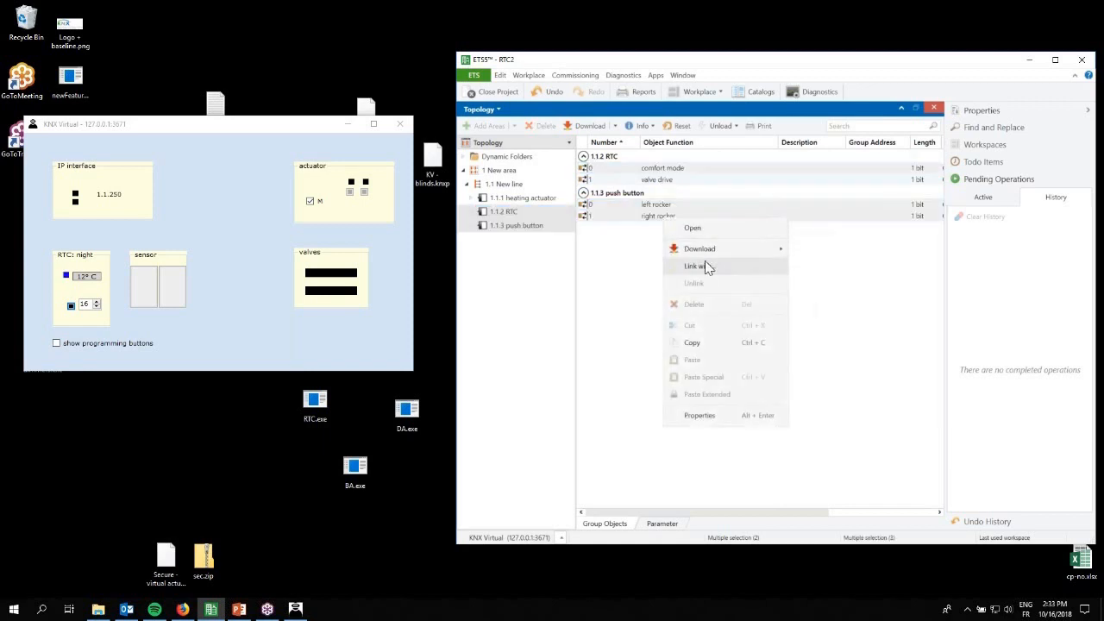
pyautogui.click(701, 266)
pyautogui.click(765, 288)
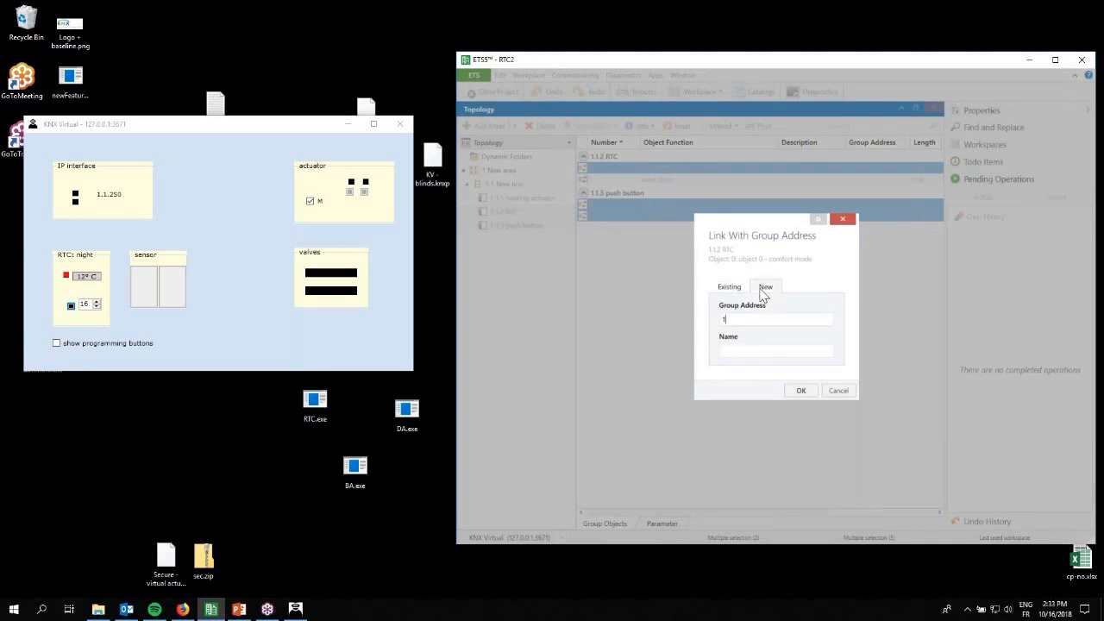
pyautogui.press('Return')
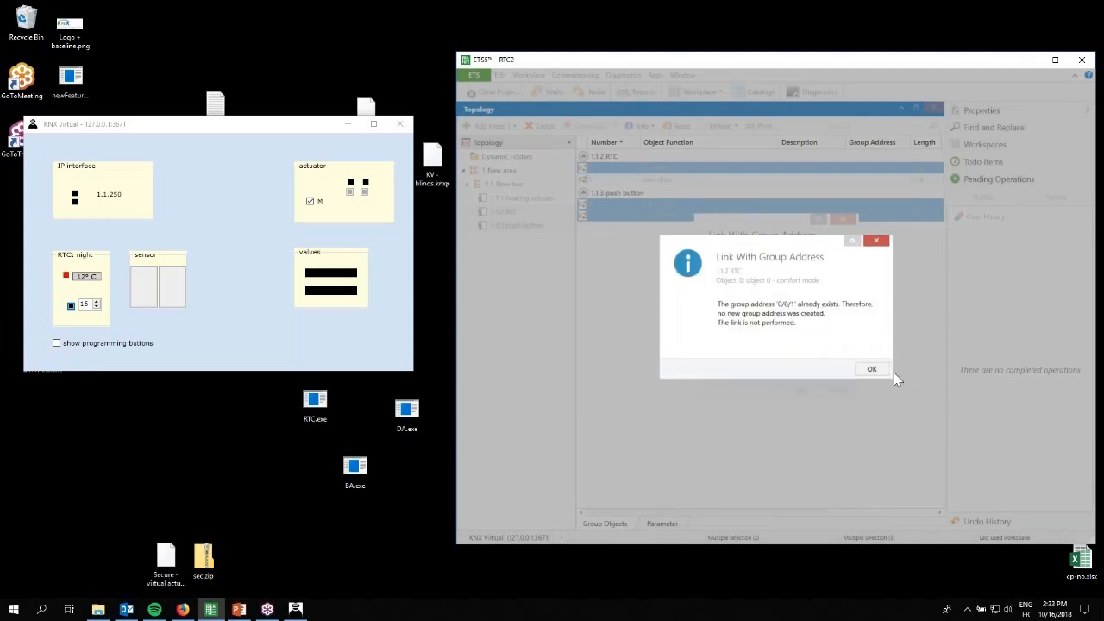
pyautogui.click(882, 371)
pyautogui.click(839, 391)
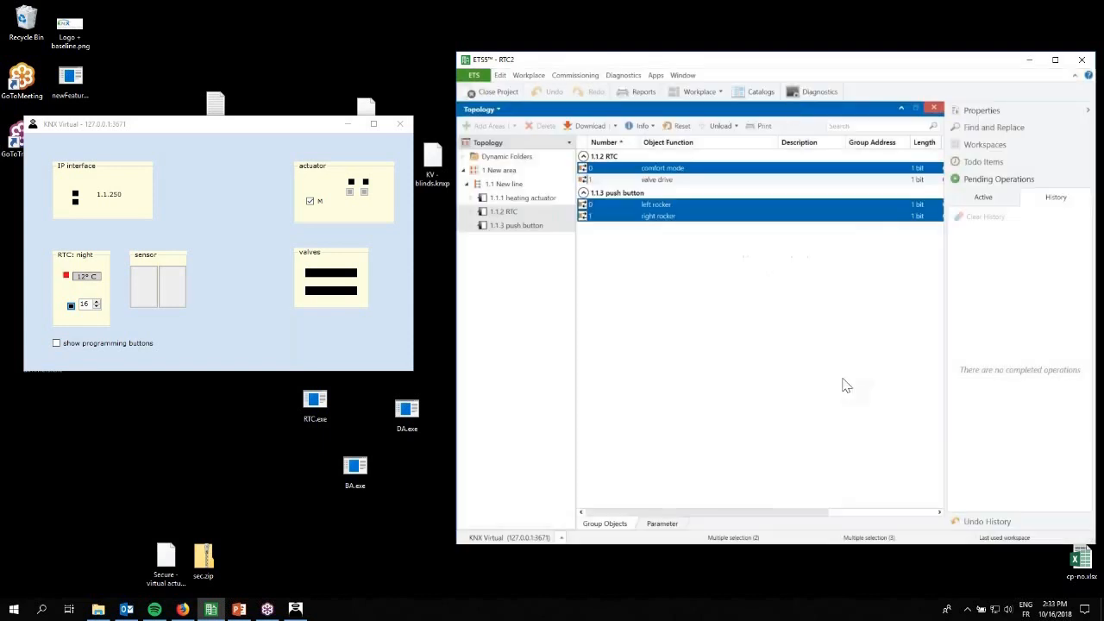
# Step: Open the group addresses view, delete main group 0 with its contents, and return to the topology view alone
pyautogui.click(711, 93)
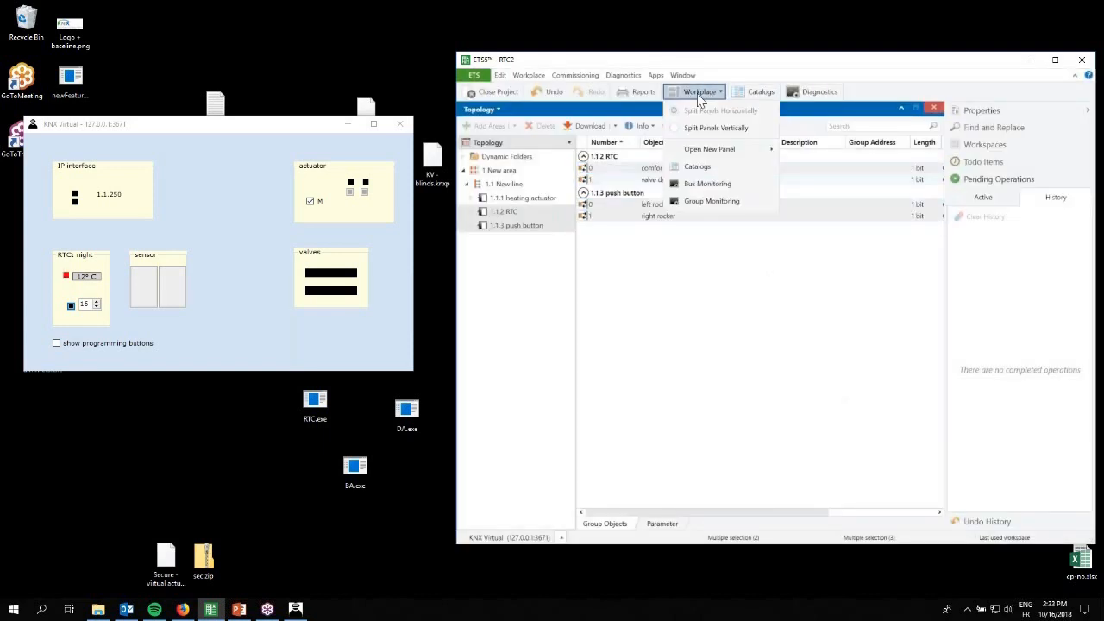
pyautogui.moveTo(742, 152)
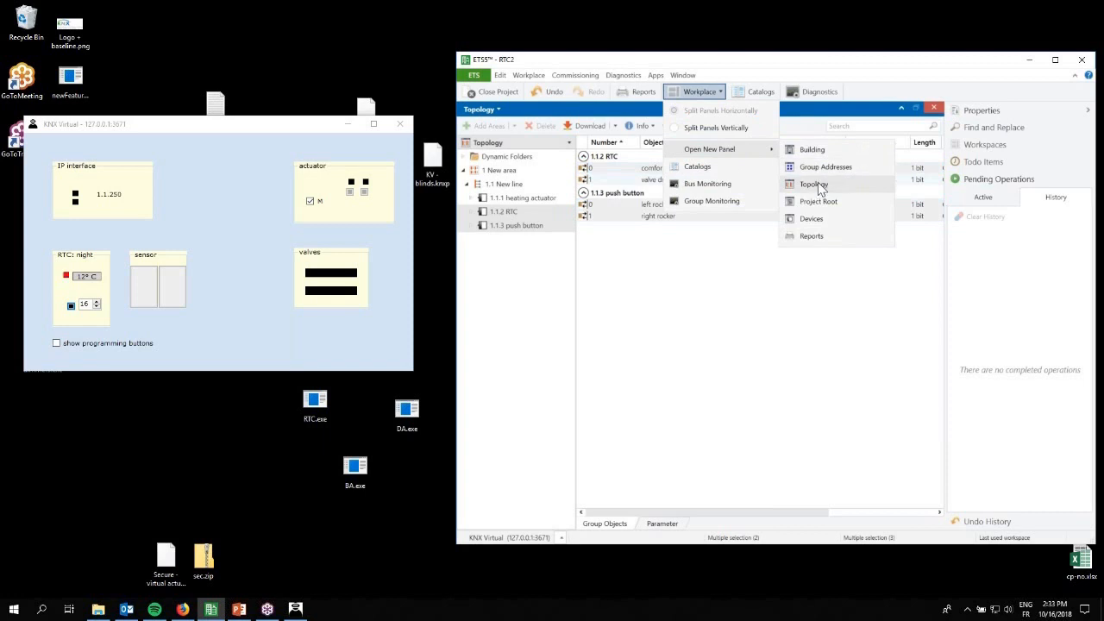
pyautogui.click(818, 169)
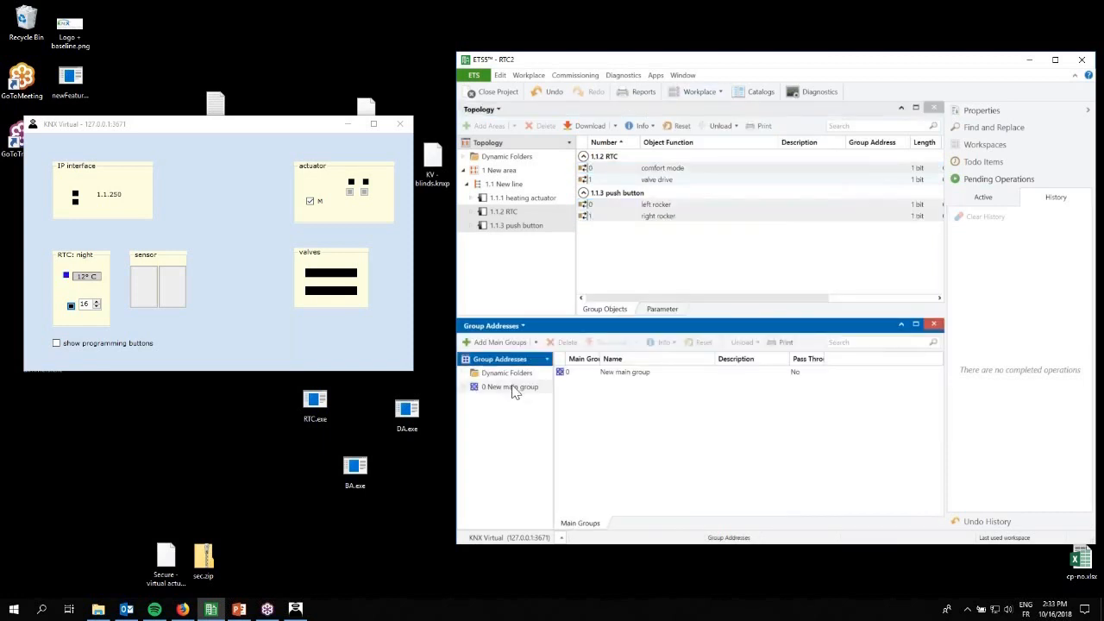
pyautogui.click(512, 389)
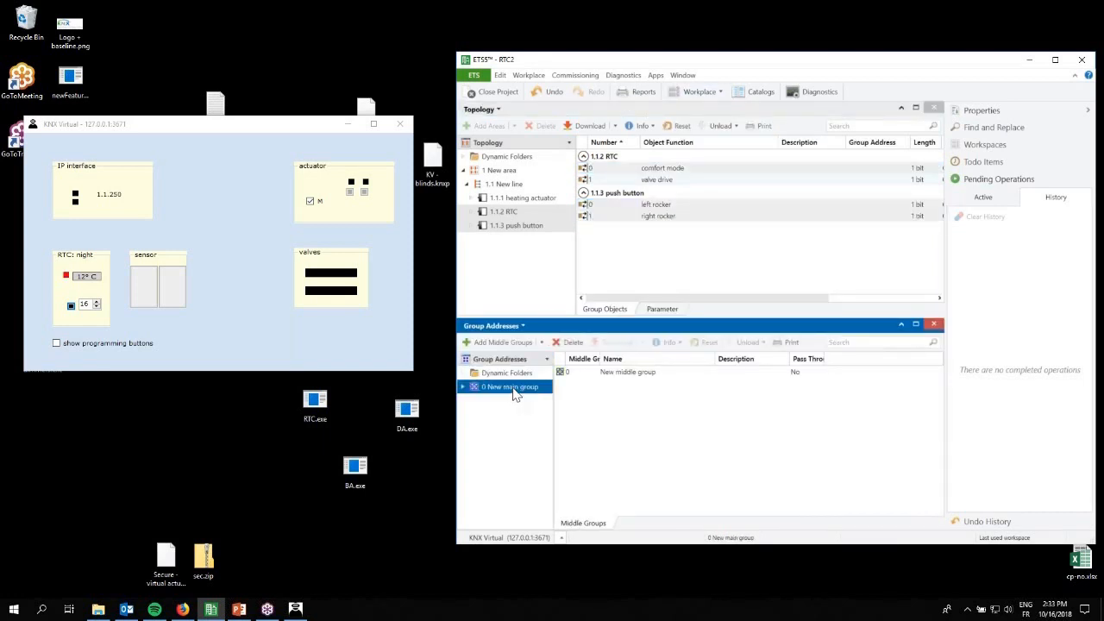
pyautogui.press('Delete')
pyautogui.click(834, 369)
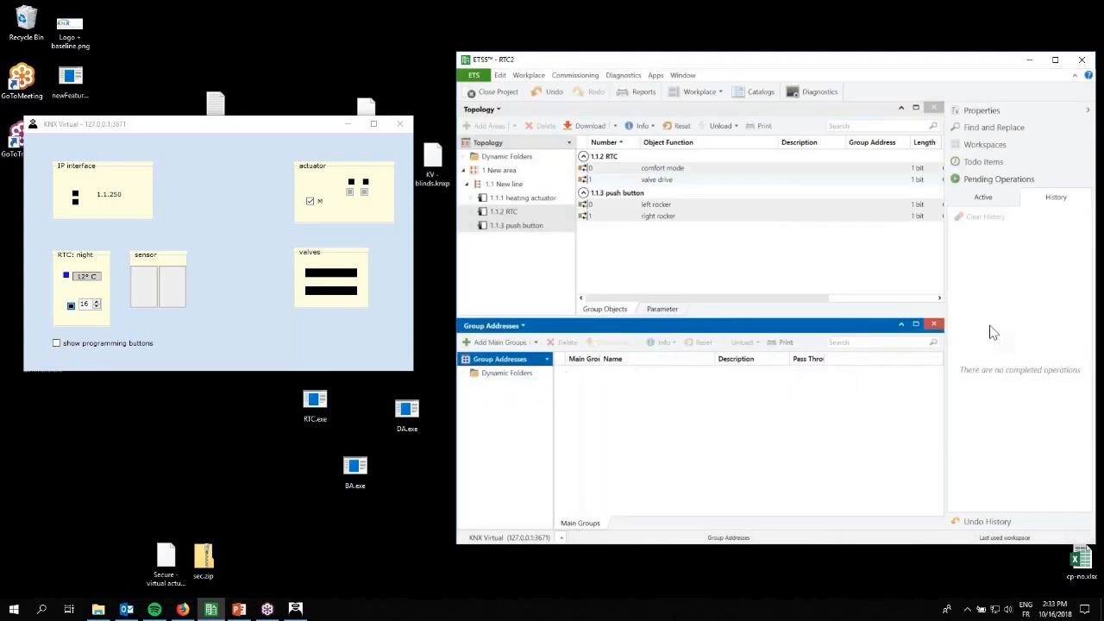
pyautogui.click(903, 326)
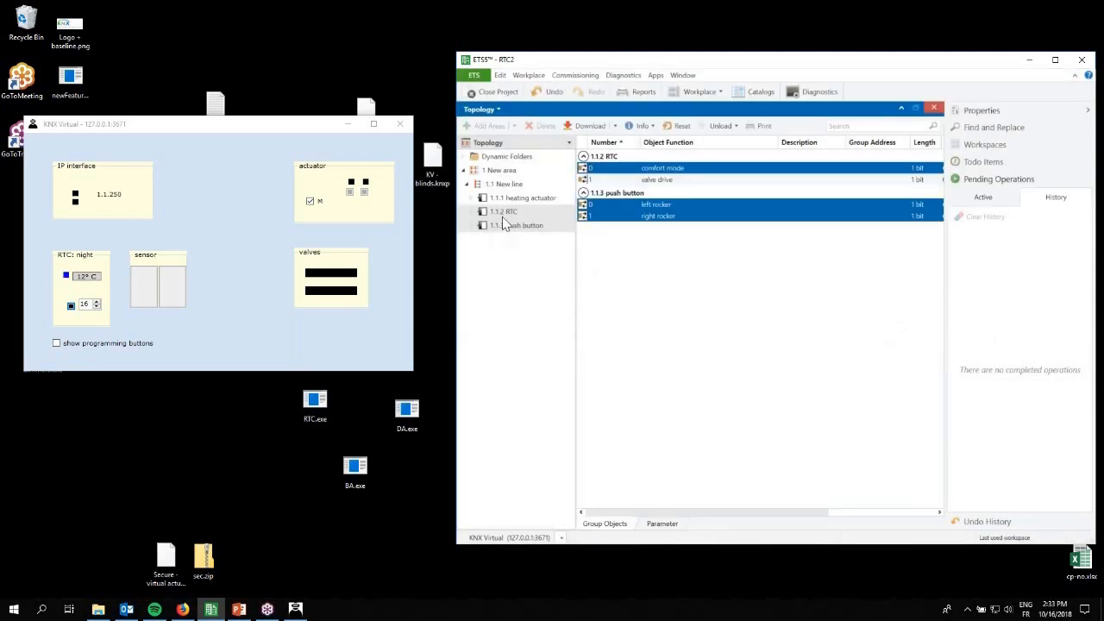
# Step: Link the 1.1.2 RTC's comfort mode object and the 1.1.3 push button's left and right rocker objects with new group address 0/0/1
pyautogui.click(509, 213)
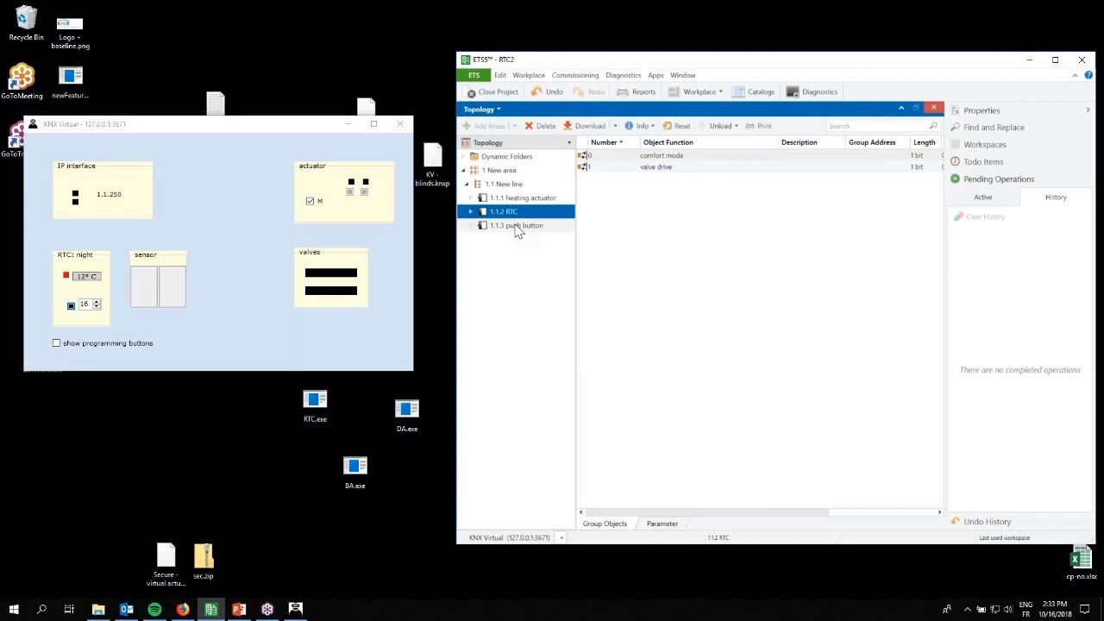
pyautogui.keyDown('ctrl'); pyautogui.click(518, 226); pyautogui.keyUp('ctrl')
pyautogui.click(662, 168)
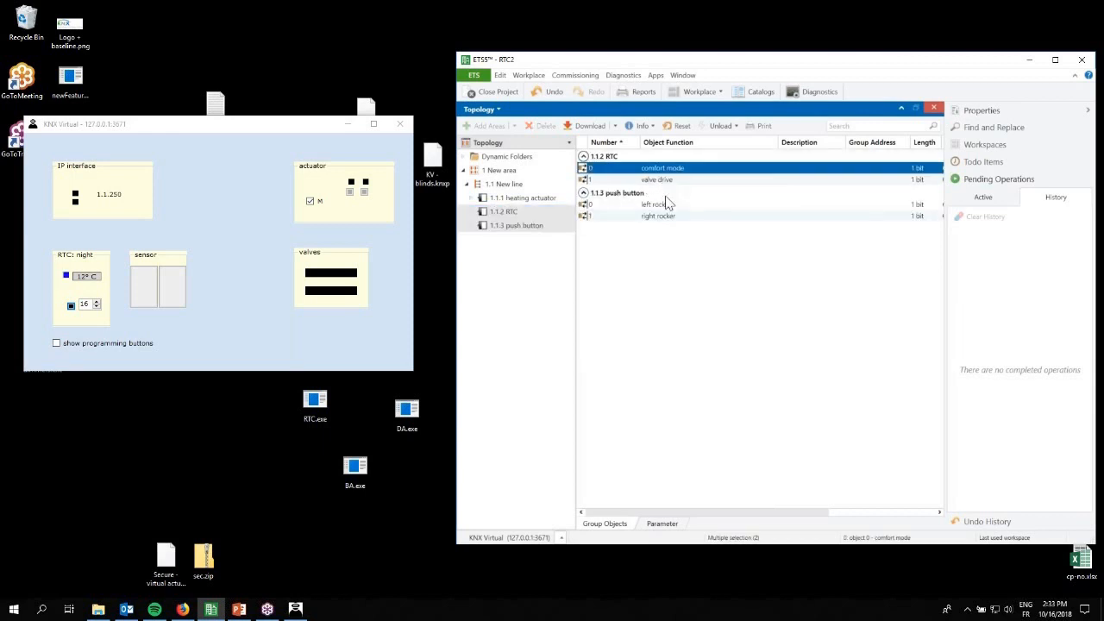
pyautogui.keyDown('ctrl'); pyautogui.click(665, 205); pyautogui.keyUp('ctrl')
pyautogui.keyDown('ctrl'); pyautogui.click(664, 216); pyautogui.keyUp('ctrl')
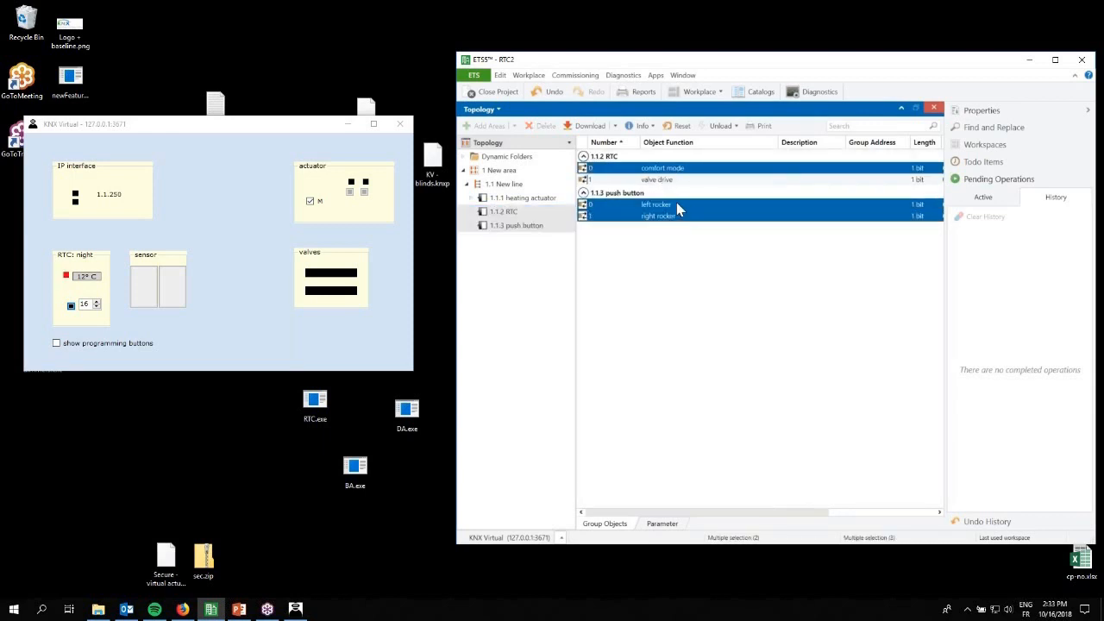
pyautogui.rightClick(676, 206)
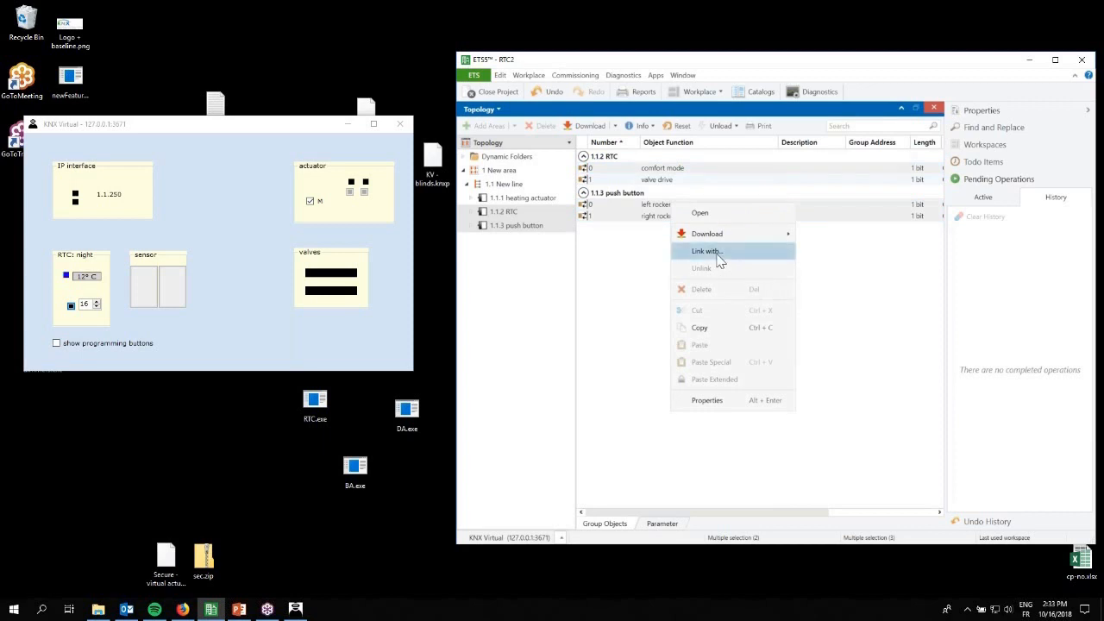
pyautogui.click(716, 252)
pyautogui.click(772, 289)
pyautogui.write('1')
pyautogui.click(801, 348)
pyautogui.press('Return')
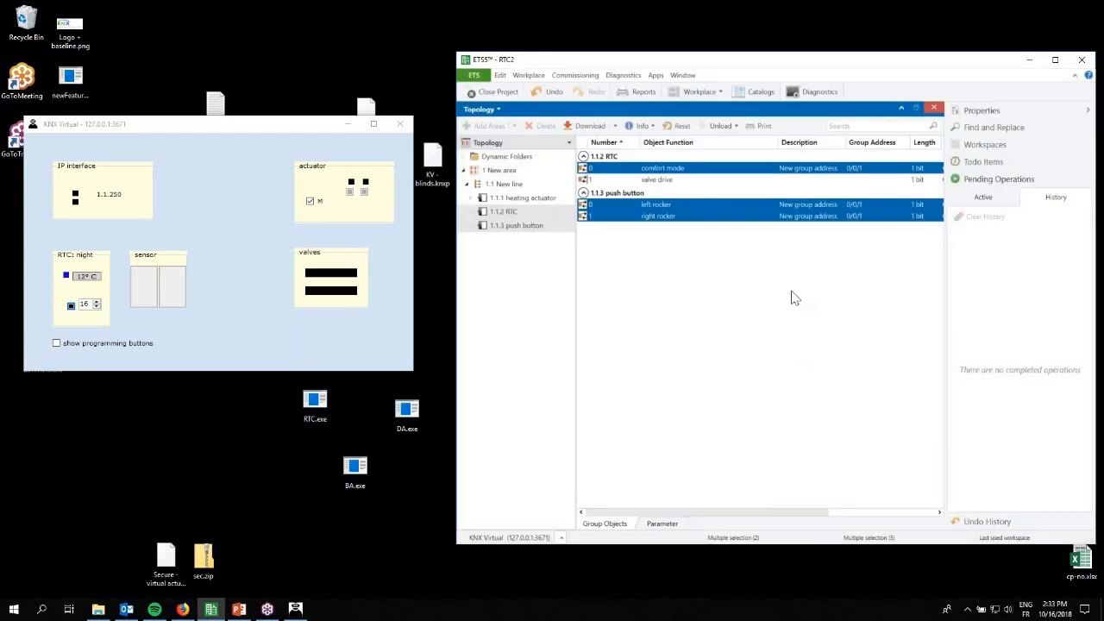
# Step: Perform a full download to the 1.1.2 RTC, showing the simulated programming buttons and activating the RTC's one
pyautogui.click(511, 212)
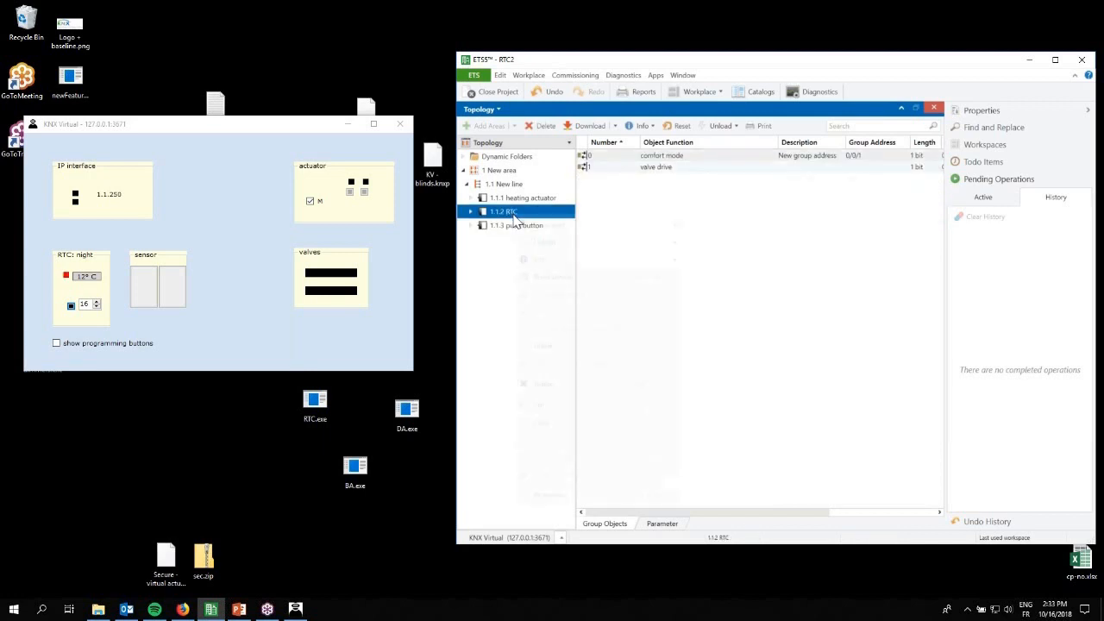
pyautogui.rightClick(512, 214)
pyautogui.moveTo(676, 230)
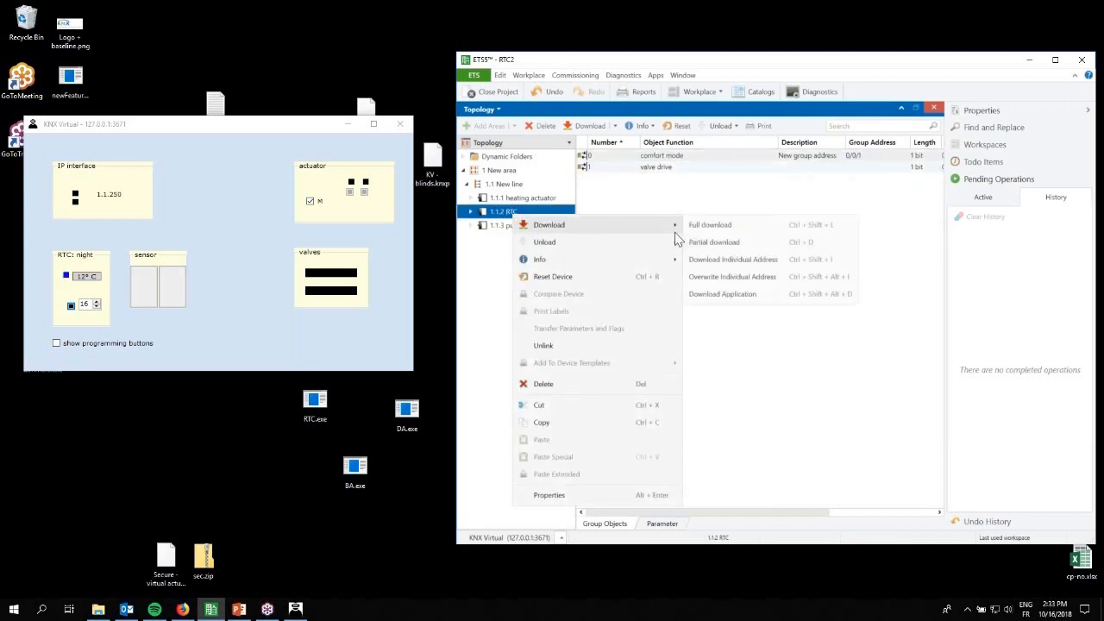
pyautogui.click(739, 227)
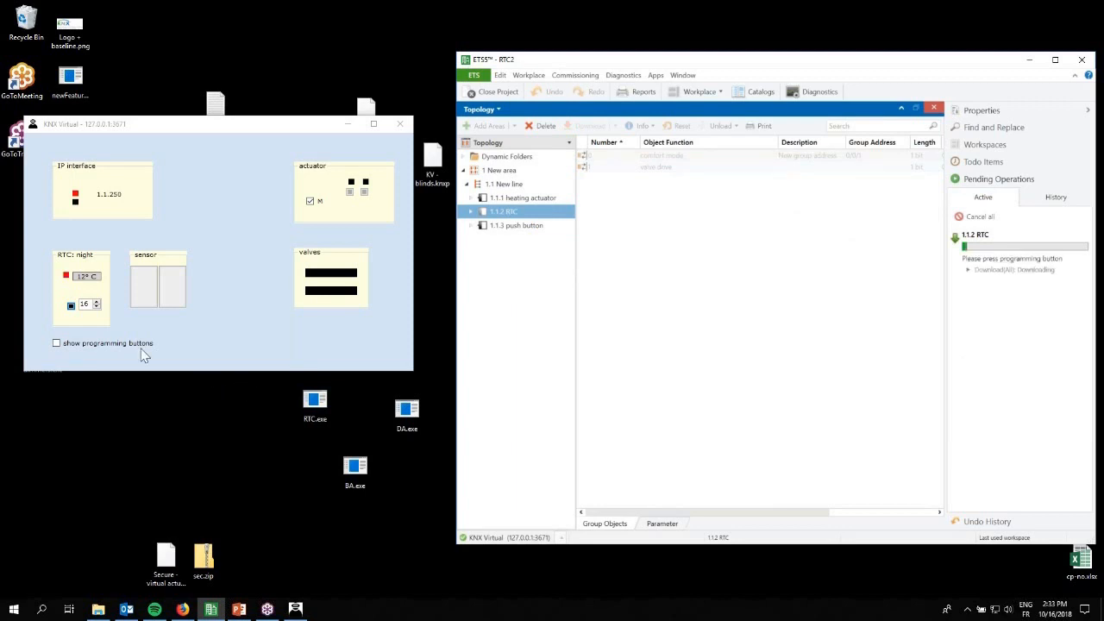
pyautogui.click(95, 346)
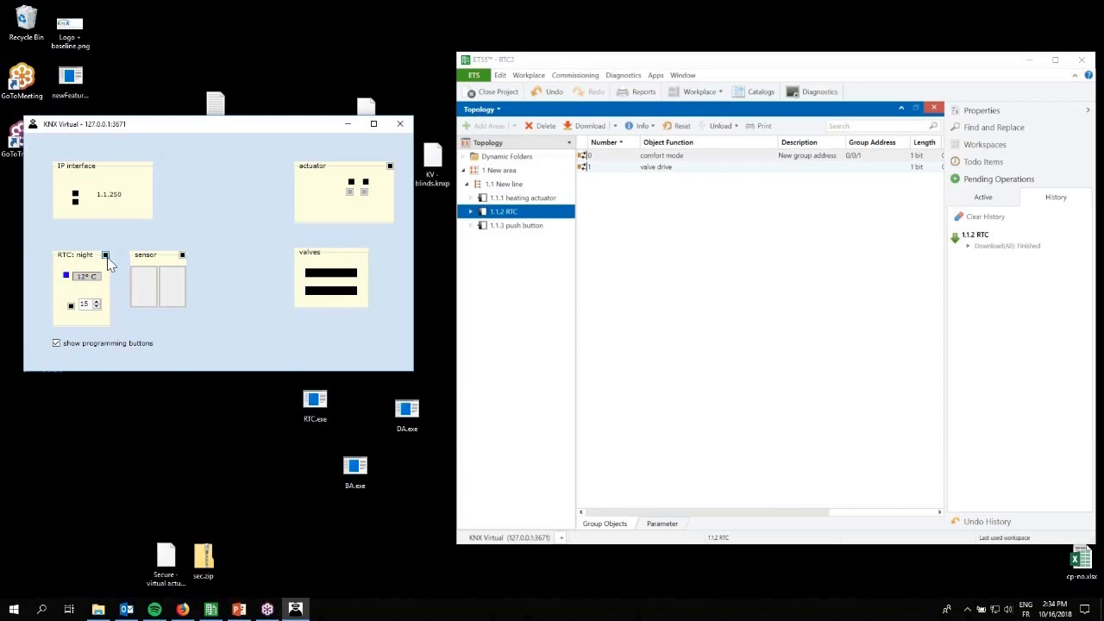
pyautogui.click(105, 255)
# Step: Perform a full download to the 1.1.3 push button, activating the simulated sensor's programming button
pyautogui.click(532, 227)
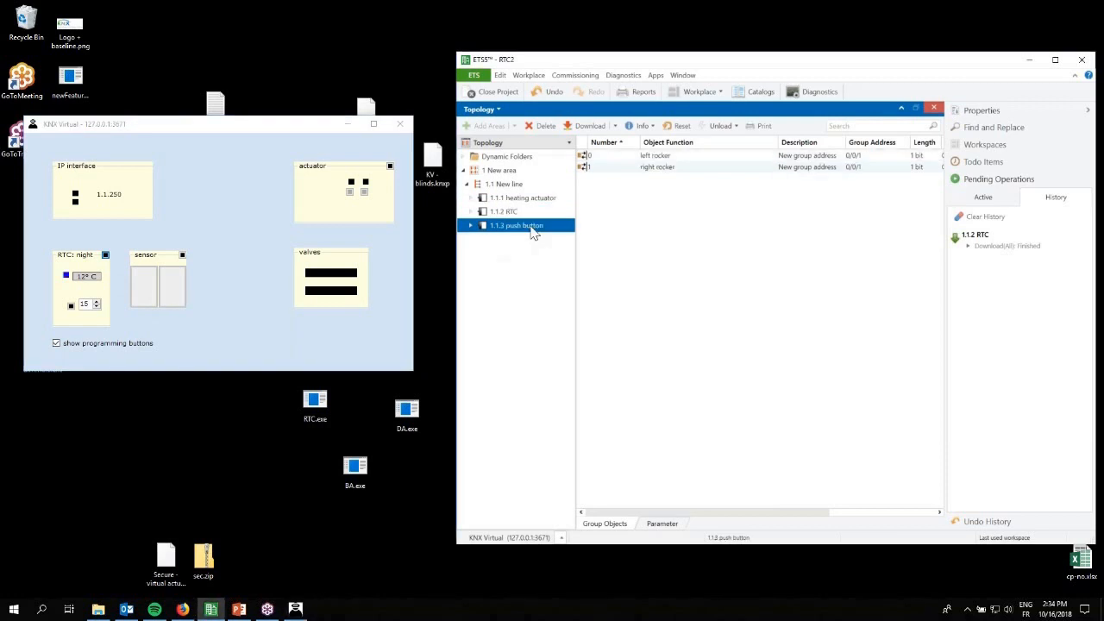
pyautogui.rightClick(533, 227)
pyautogui.moveTo(609, 241)
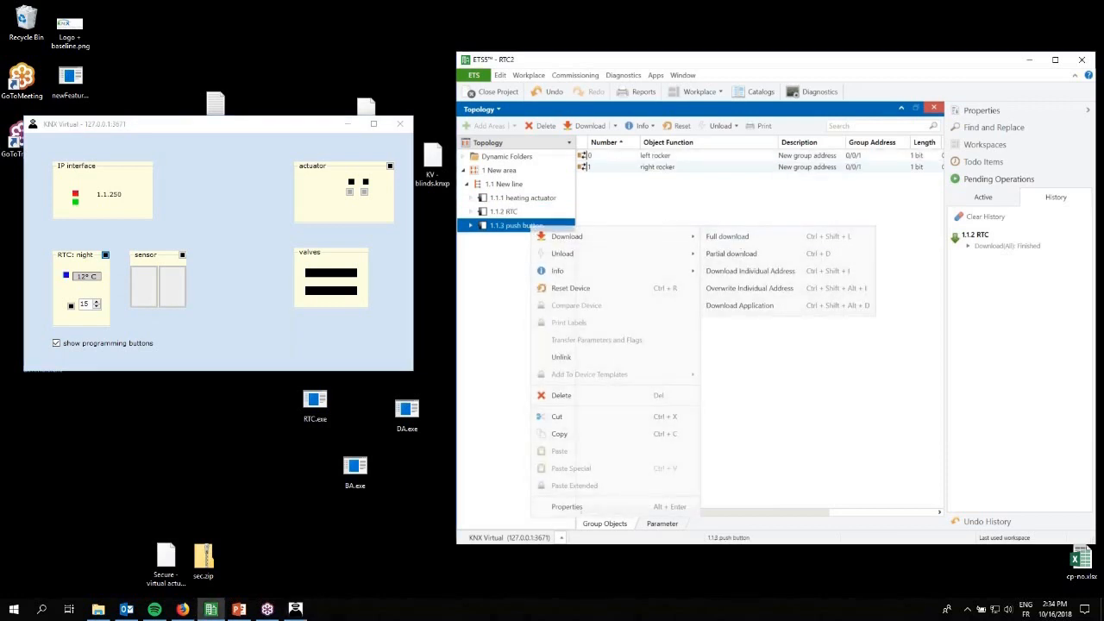
pyautogui.click(731, 240)
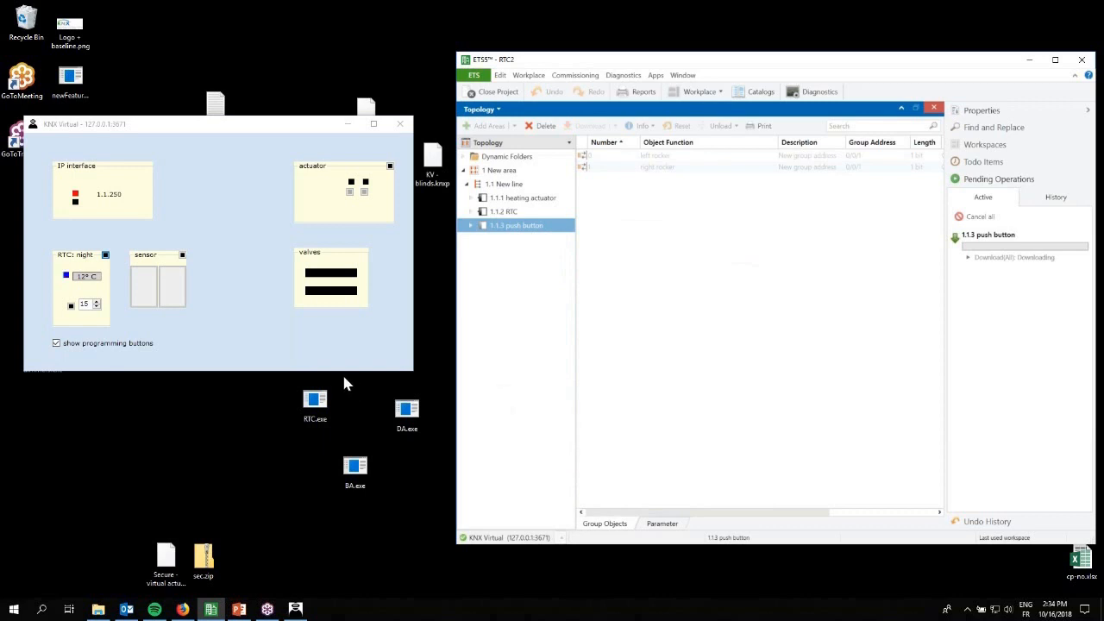
pyautogui.click(182, 255)
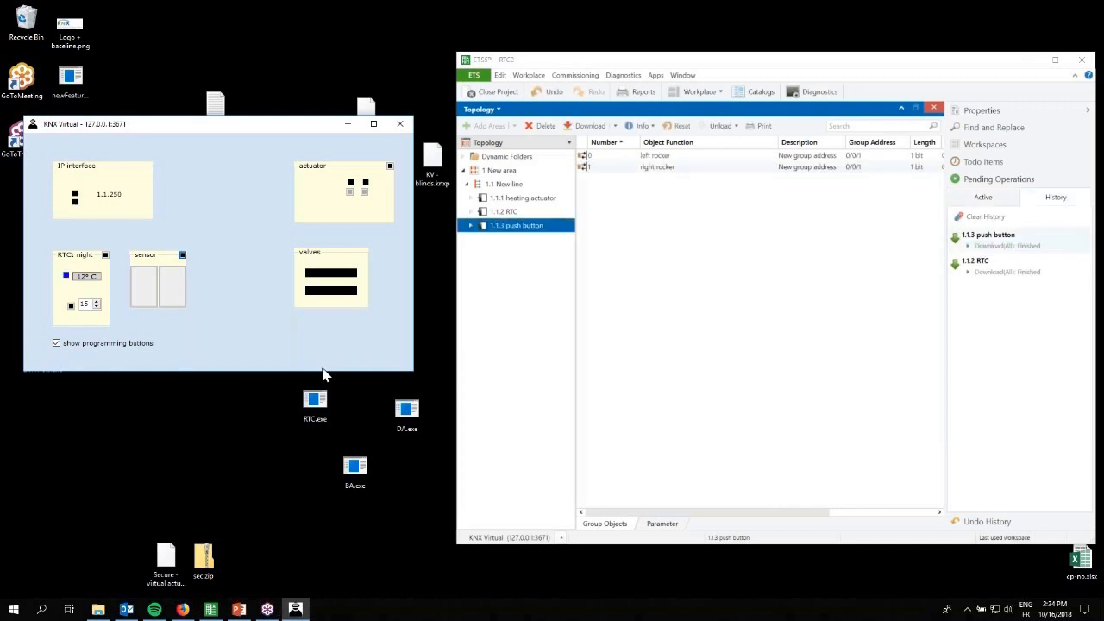
# Step: Hide the programming buttons and test switching the simulated RTC between day and night modes with the sensor's left and right rockers
pyautogui.click(105, 344)
pyautogui.click(144, 296)
pyautogui.click(173, 294)
pyautogui.click(146, 283)
pyautogui.click(144, 286)
pyautogui.click(146, 288)
pyautogui.click(175, 286)
pyautogui.click(144, 292)
pyautogui.click(71, 307)
pyautogui.click(147, 299)
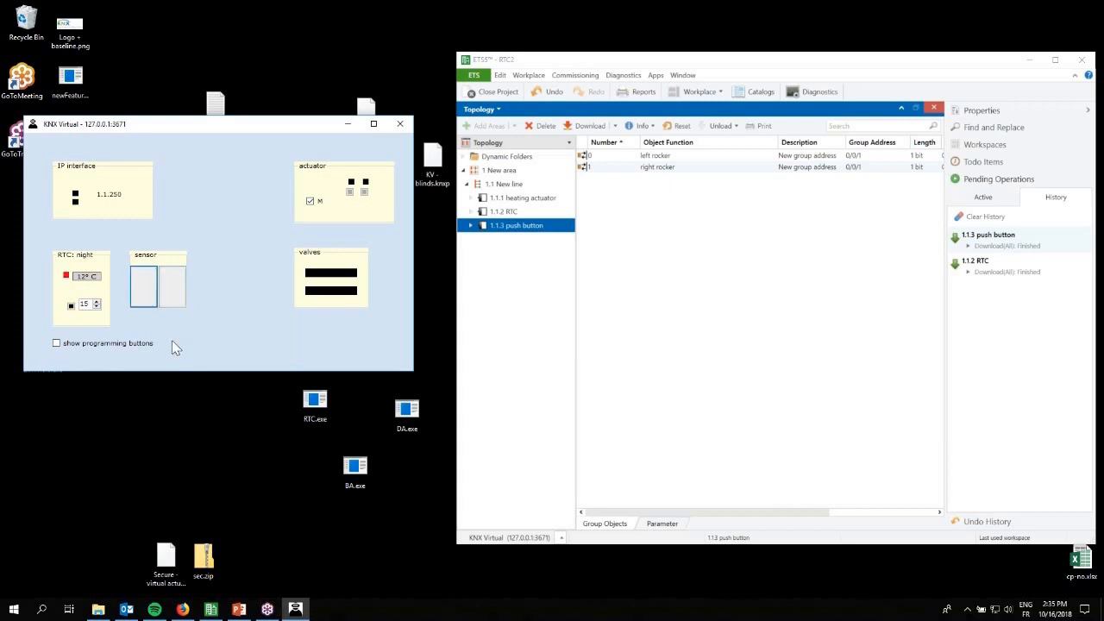
# Step: Turn off the simulated actuator's M option and link the heating actuator's valve 1 and valve 2 with the RTC's valve drive through new group address 0/0/2
pyautogui.click(311, 202)
pyautogui.click(543, 201)
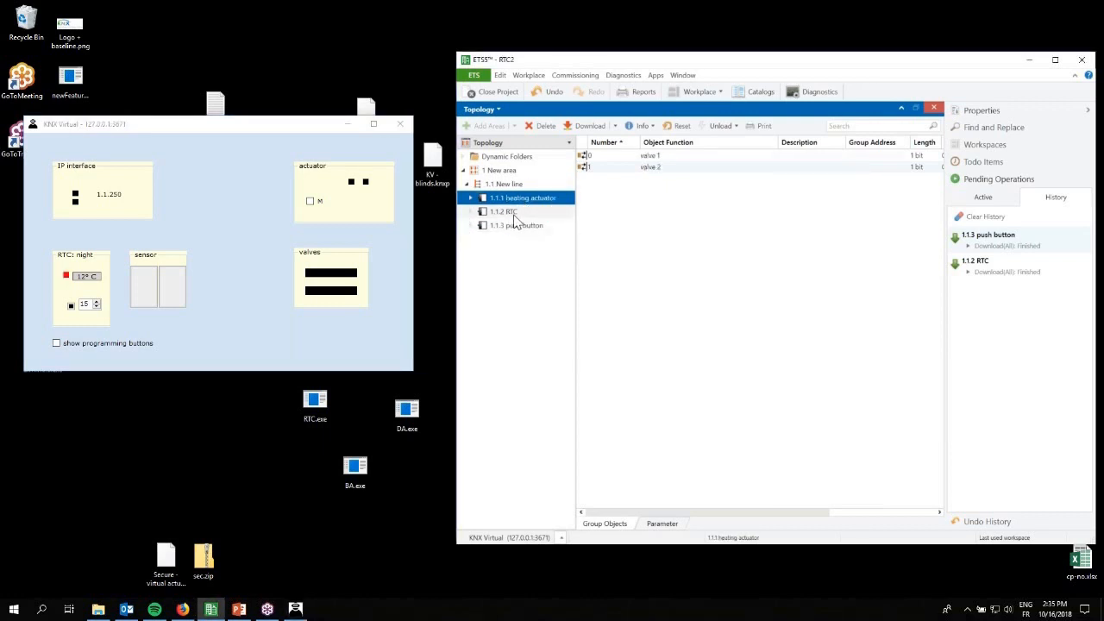
pyautogui.keyDown('ctrl'); pyautogui.click(512, 215); pyautogui.keyUp('ctrl')
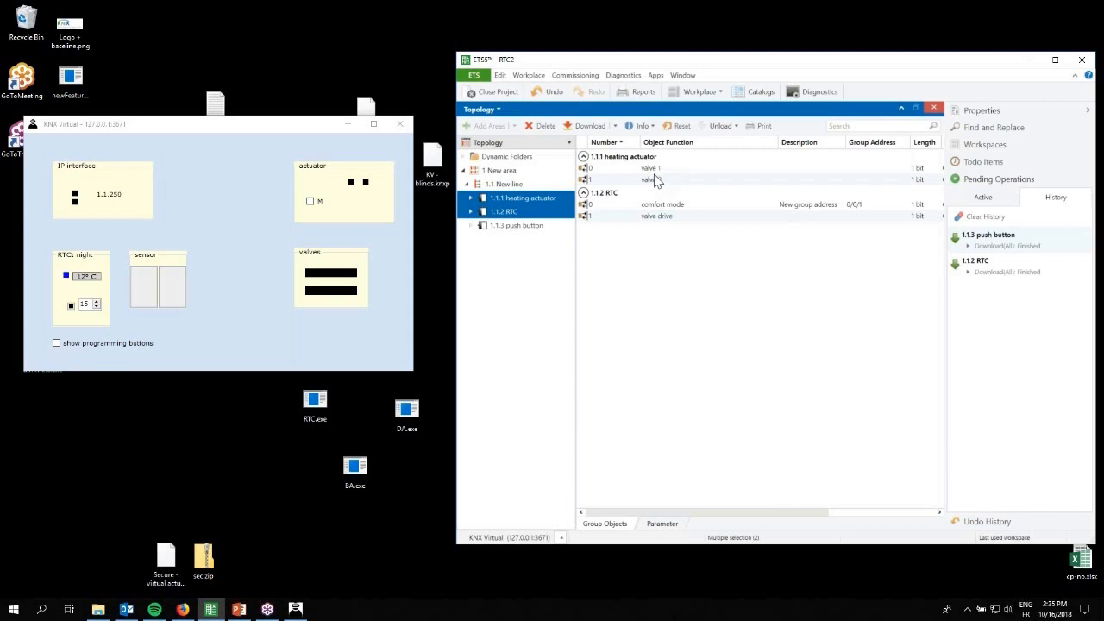
pyautogui.click(655, 170)
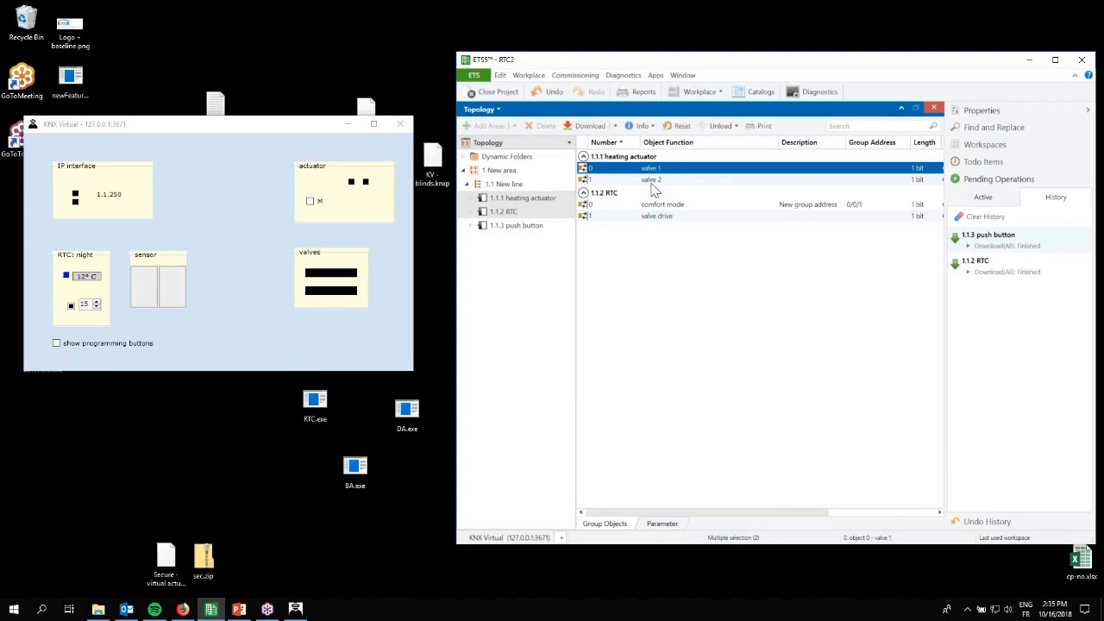
pyautogui.keyDown('ctrl'); pyautogui.click(653, 179); pyautogui.keyUp('ctrl')
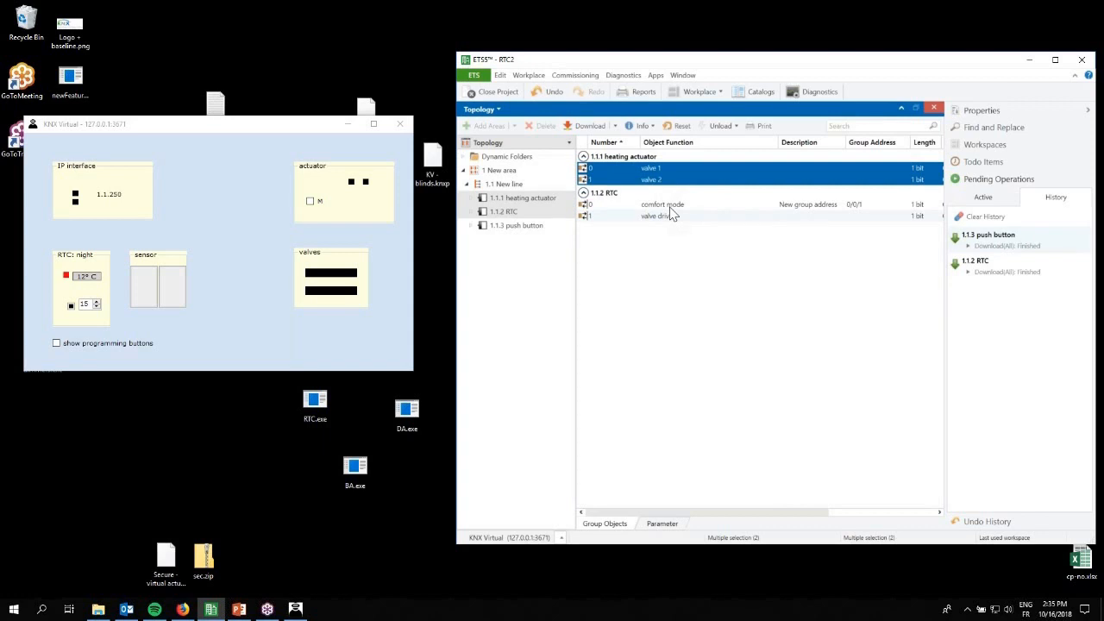
pyautogui.keyDown('ctrl'); pyautogui.click(667, 221); pyautogui.keyUp('ctrl')
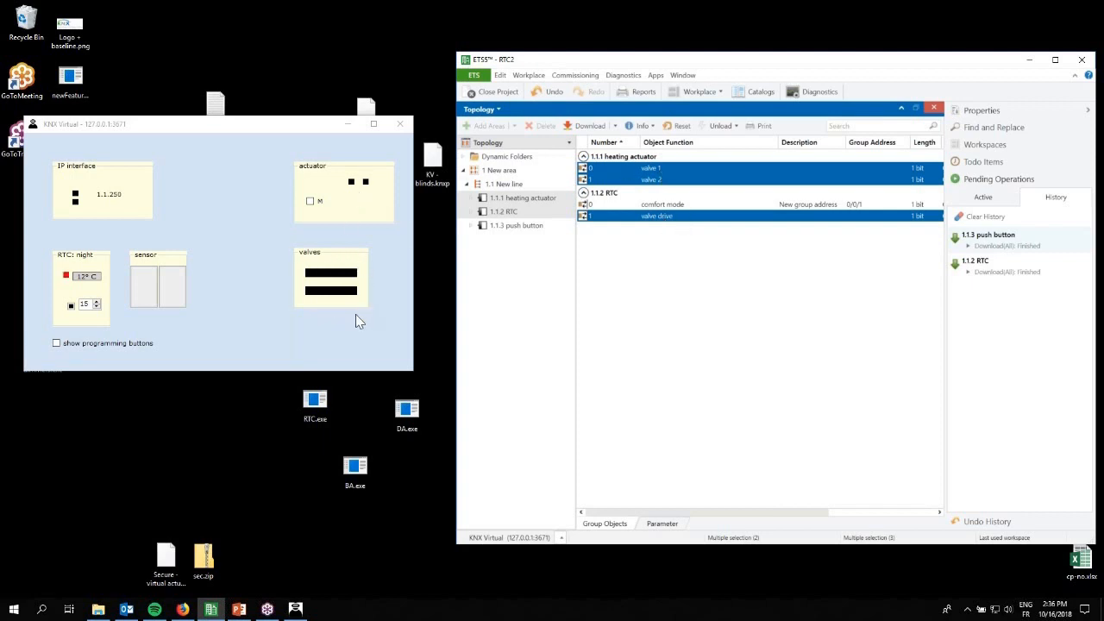
pyautogui.rightClick(692, 179)
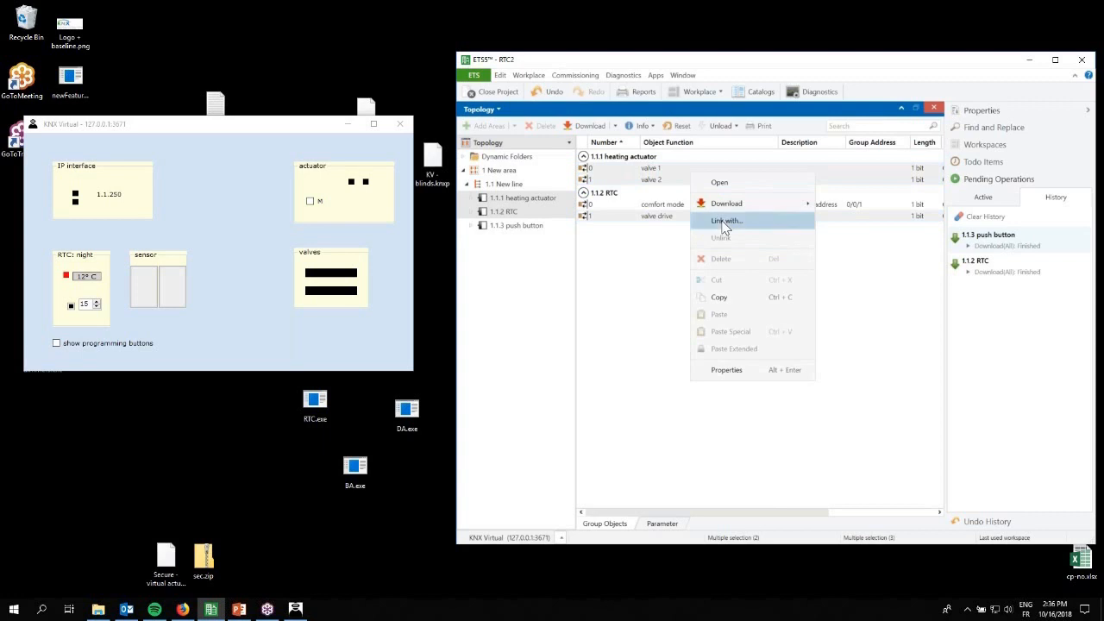
pyautogui.click(721, 220)
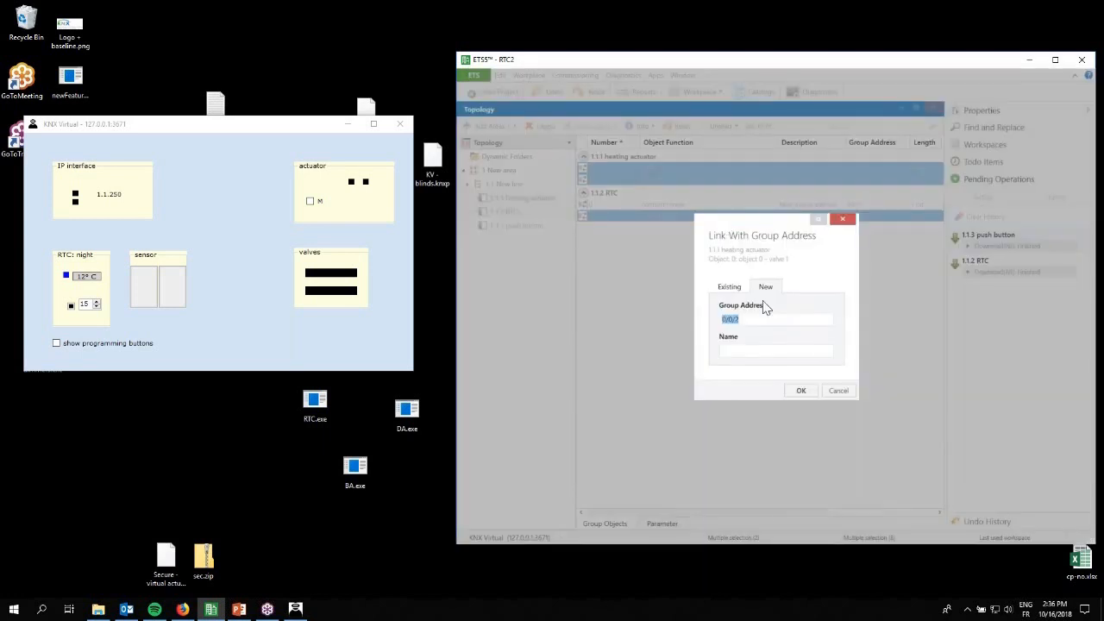
pyautogui.click(802, 390)
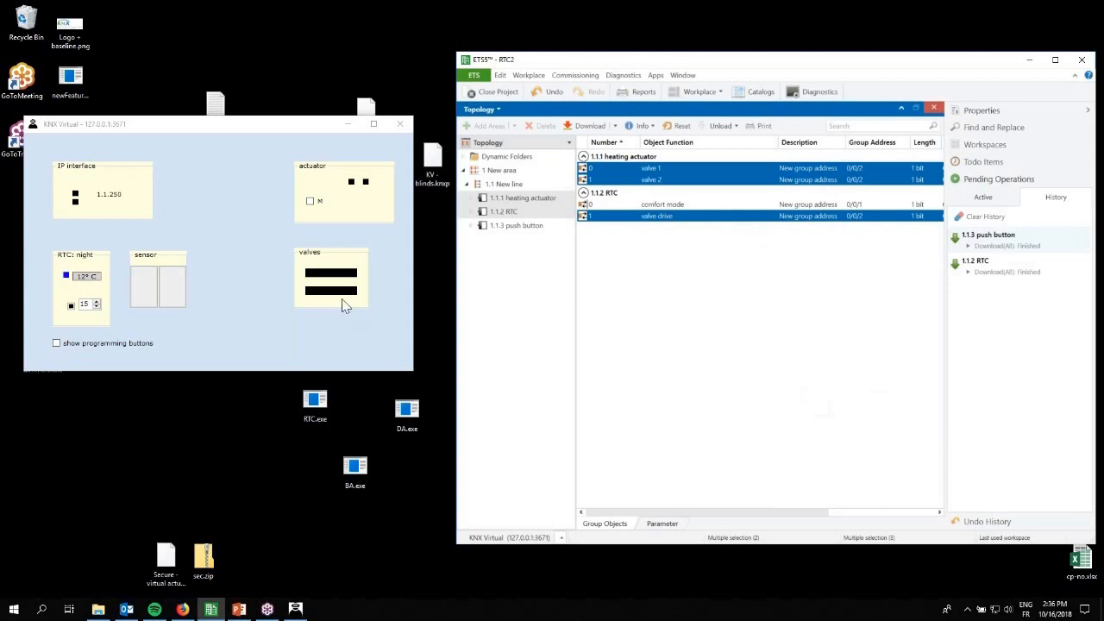
# Step: Perform a full download to the 1.1.1 heating actuator, showing the simulated programming buttons to activate the actuator's one
pyautogui.click(525, 199)
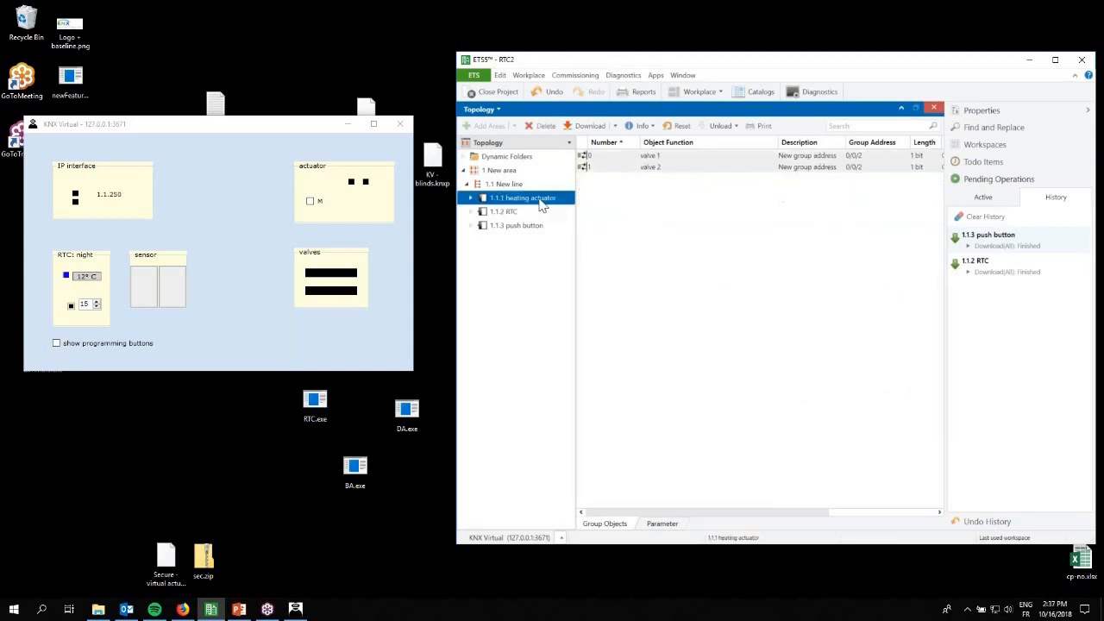
pyautogui.rightClick(540, 200)
pyautogui.moveTo(594, 212)
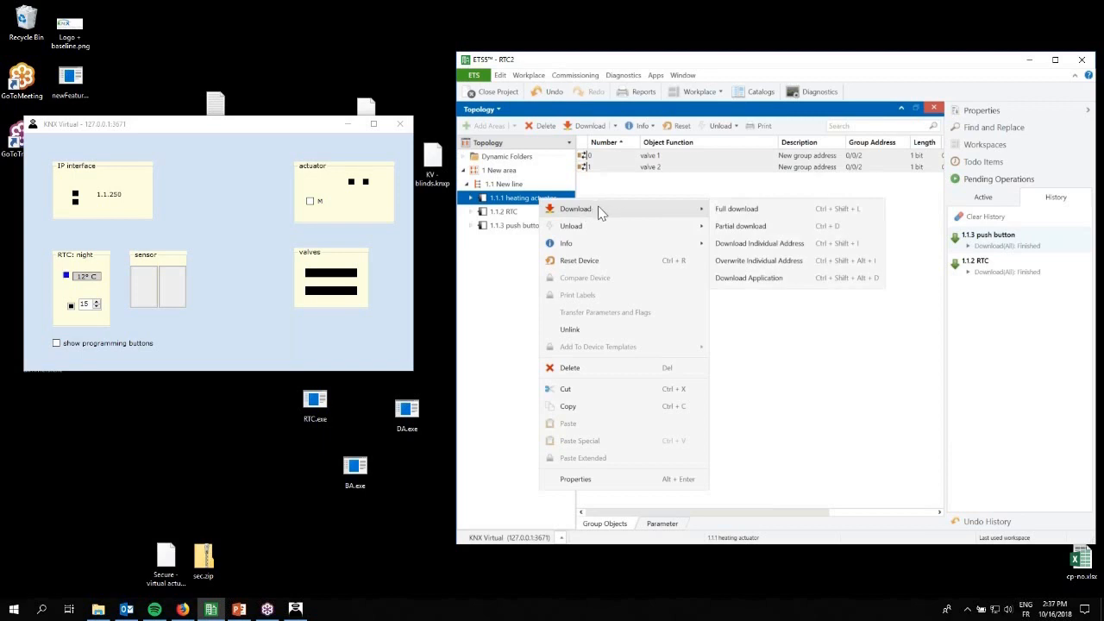
pyautogui.click(744, 212)
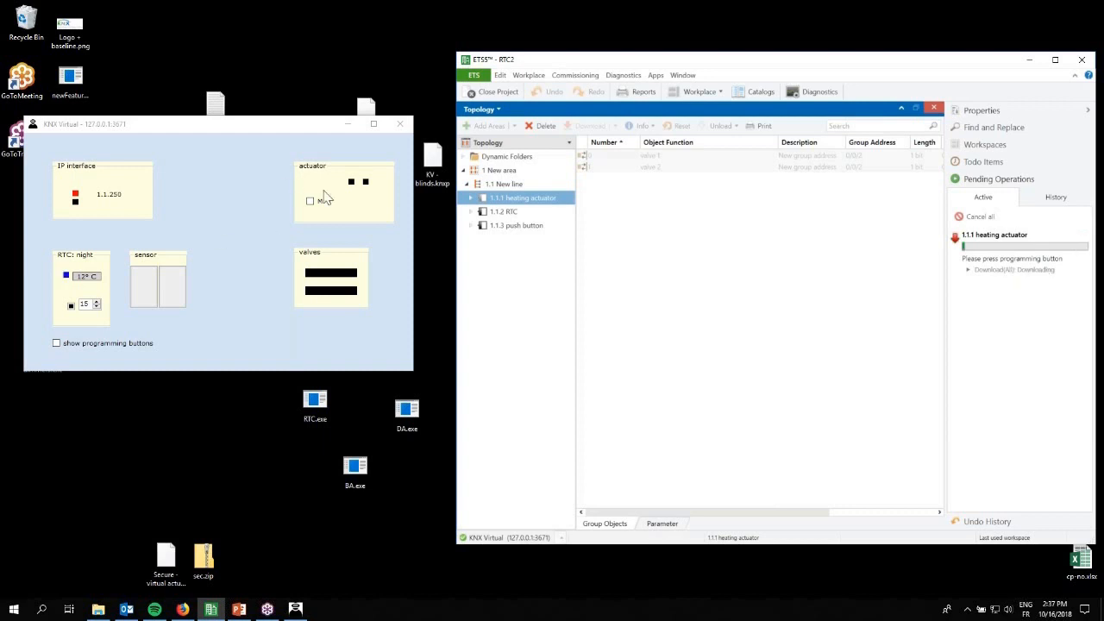
pyautogui.click(143, 346)
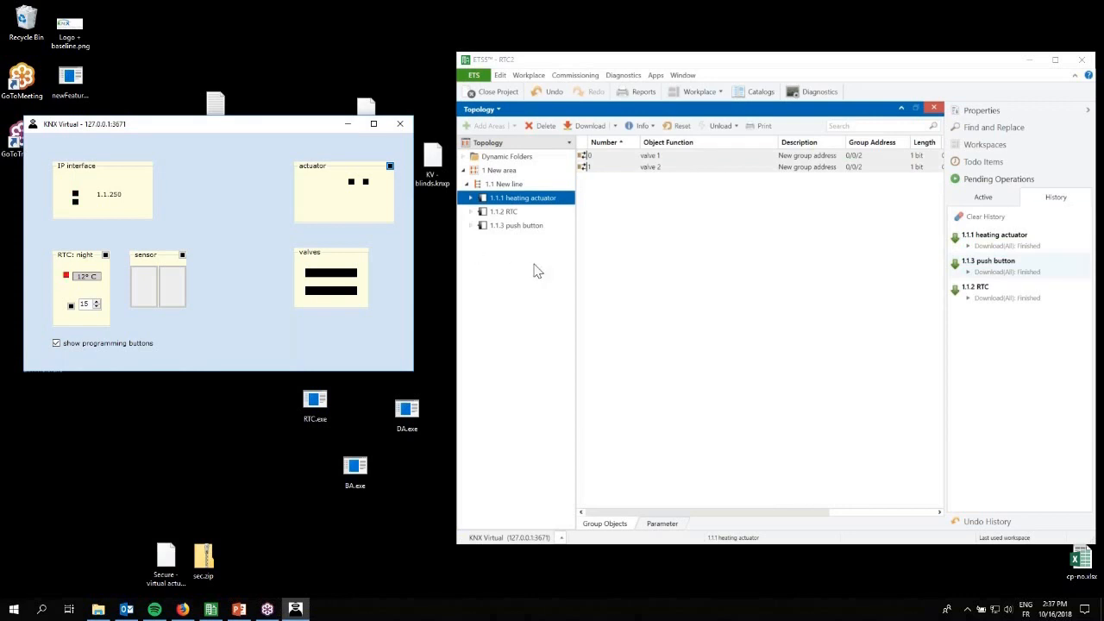
# Step: Perform a partial download to the 1.1.2 RTC
pyautogui.click(512, 216)
pyautogui.click(512, 214)
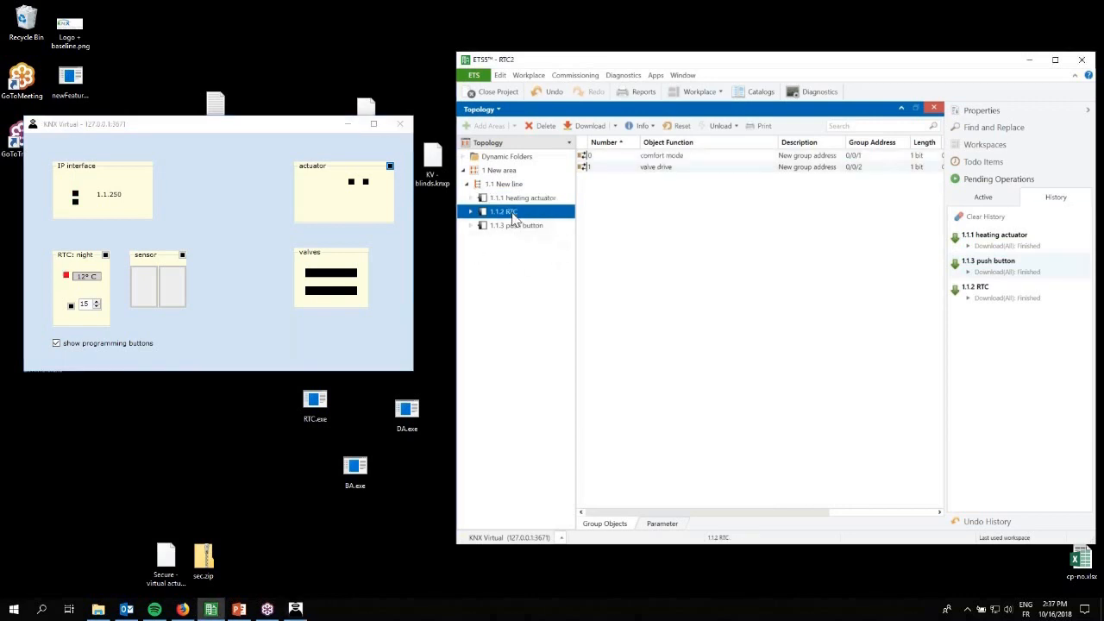
pyautogui.rightClick(514, 216)
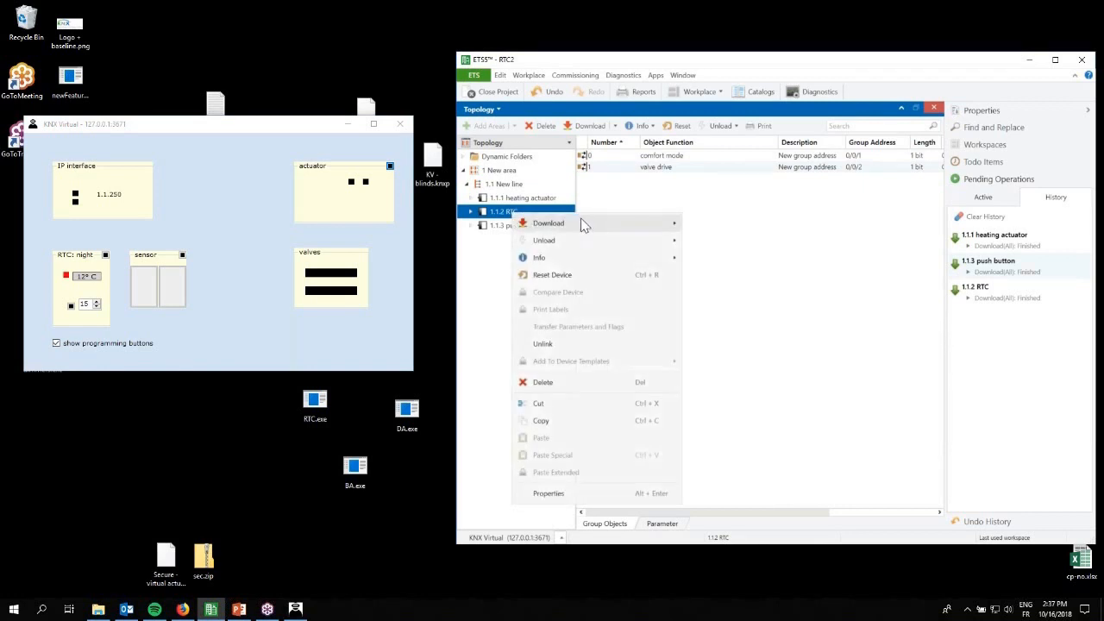
pyautogui.moveTo(587, 222)
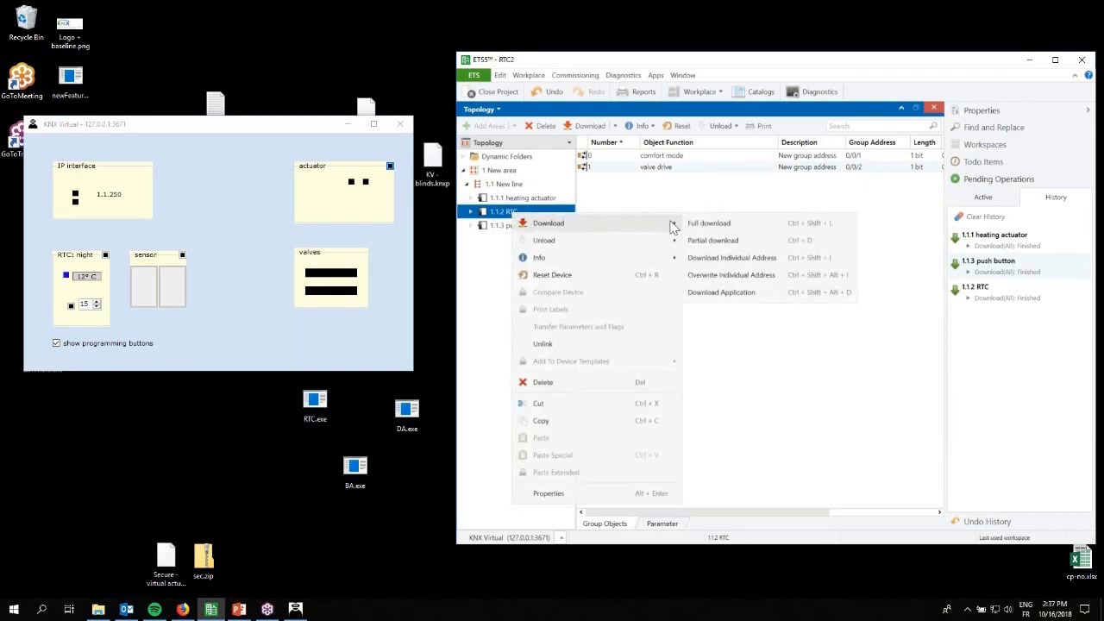
pyautogui.click(716, 241)
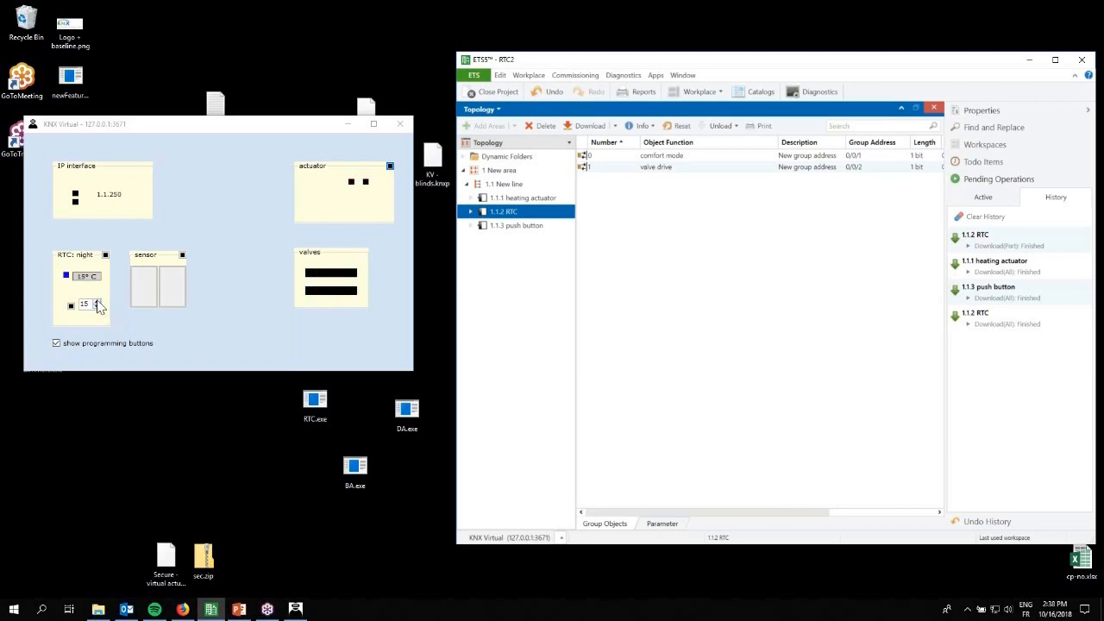
# Step: Test the simulated valves: set the RTC's night setpoint to 16, hide the programming buttons, switch to day mode with the sensor's right rocker and adjust the setpoint
pyautogui.click(98, 302)
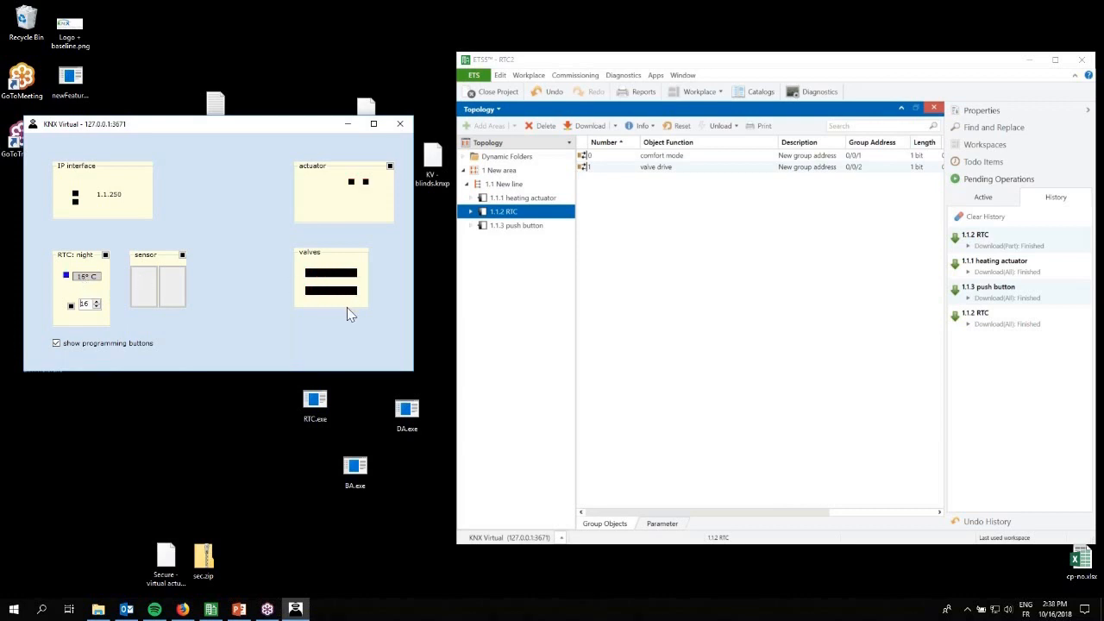
pyautogui.click(117, 342)
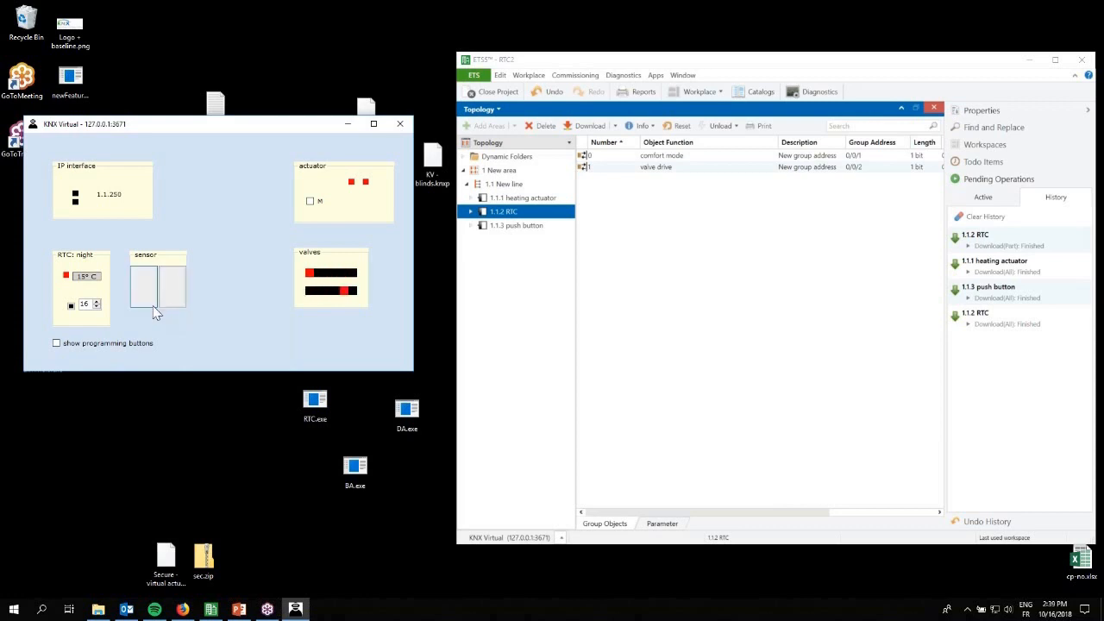
pyautogui.click(177, 292)
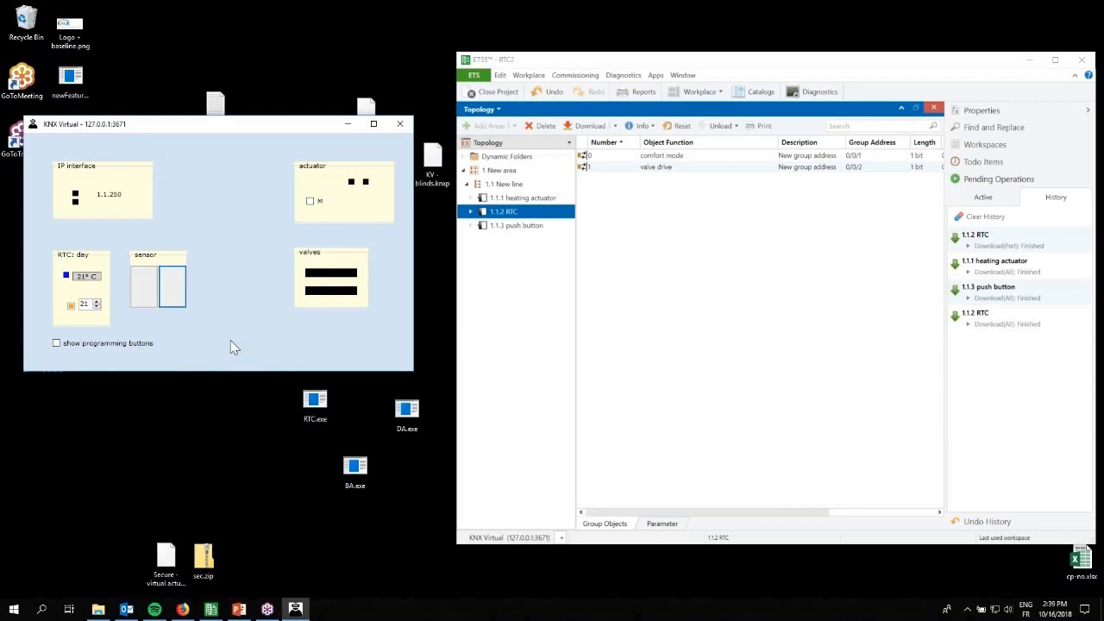
pyautogui.click(96, 302)
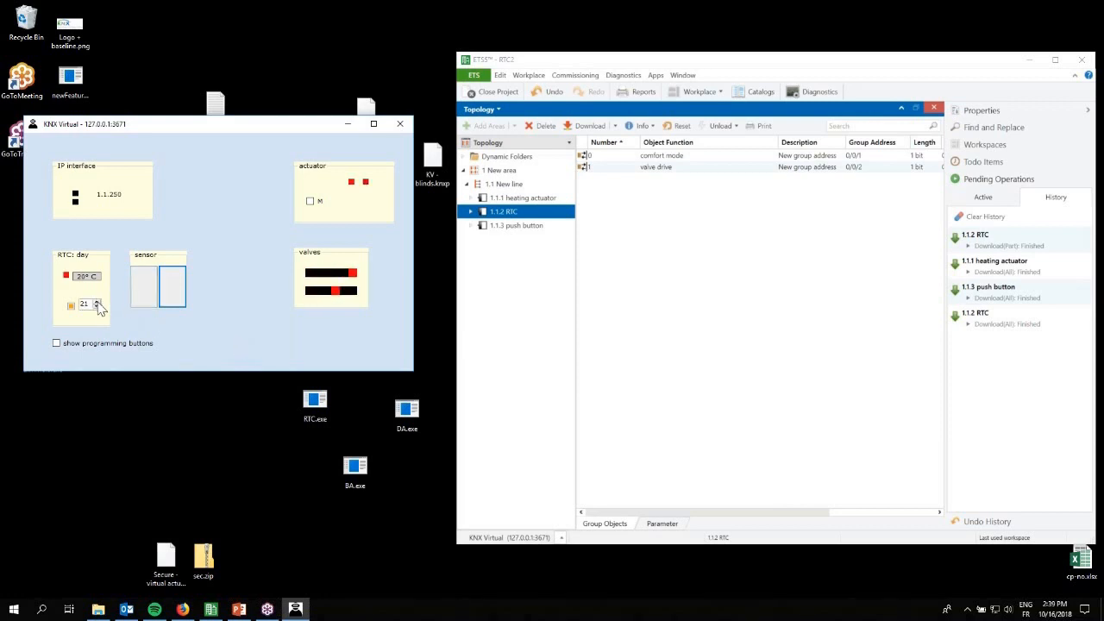
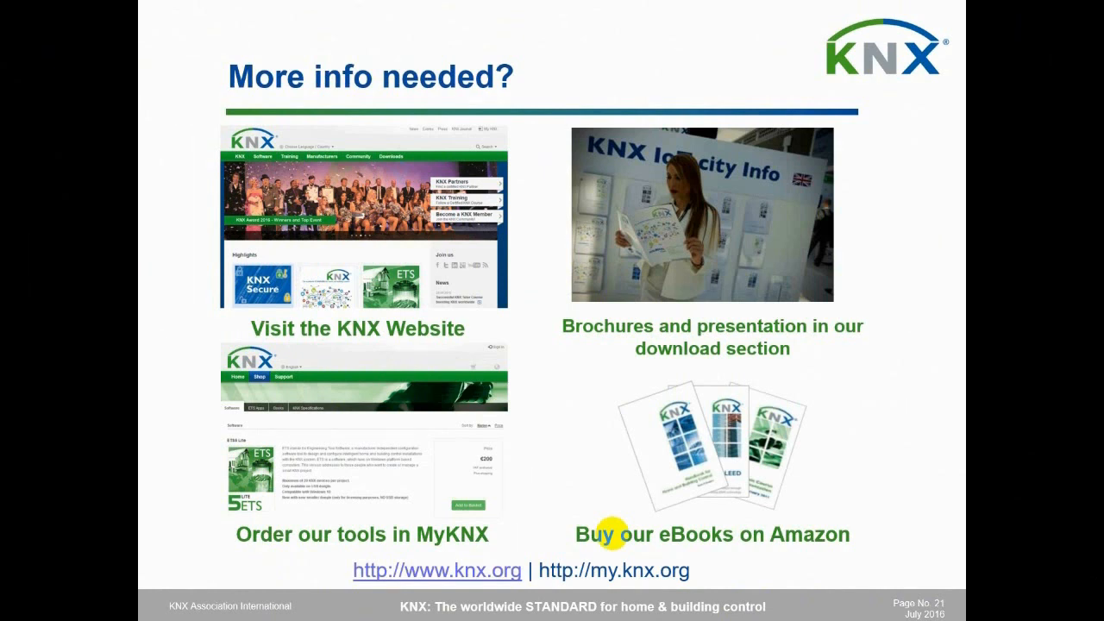
pyautogui.click(613, 534)
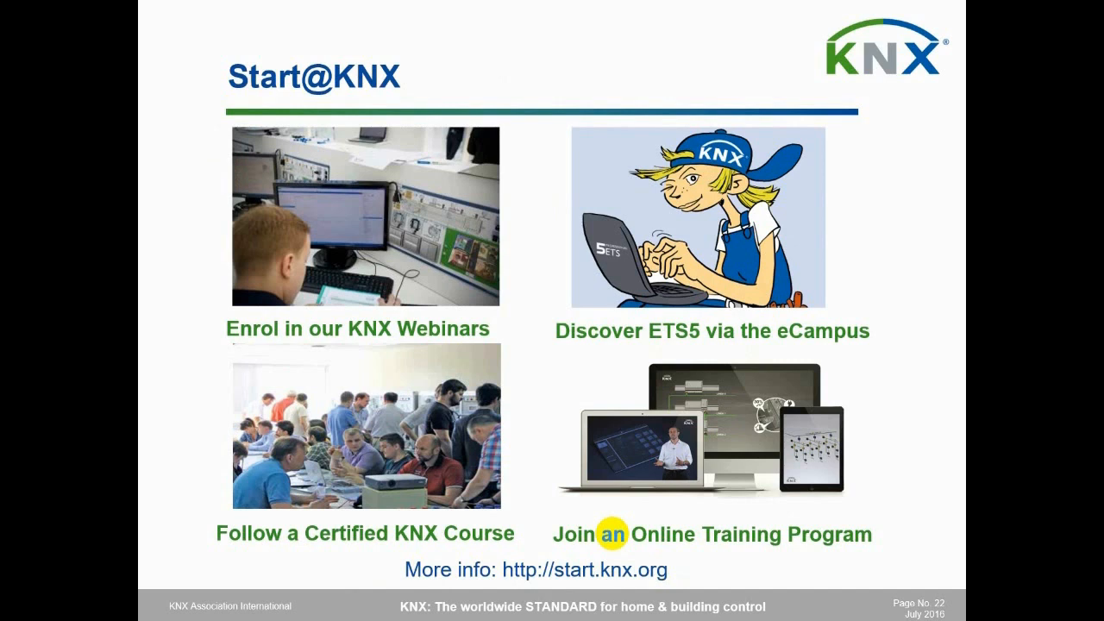
pyautogui.click(612, 534)
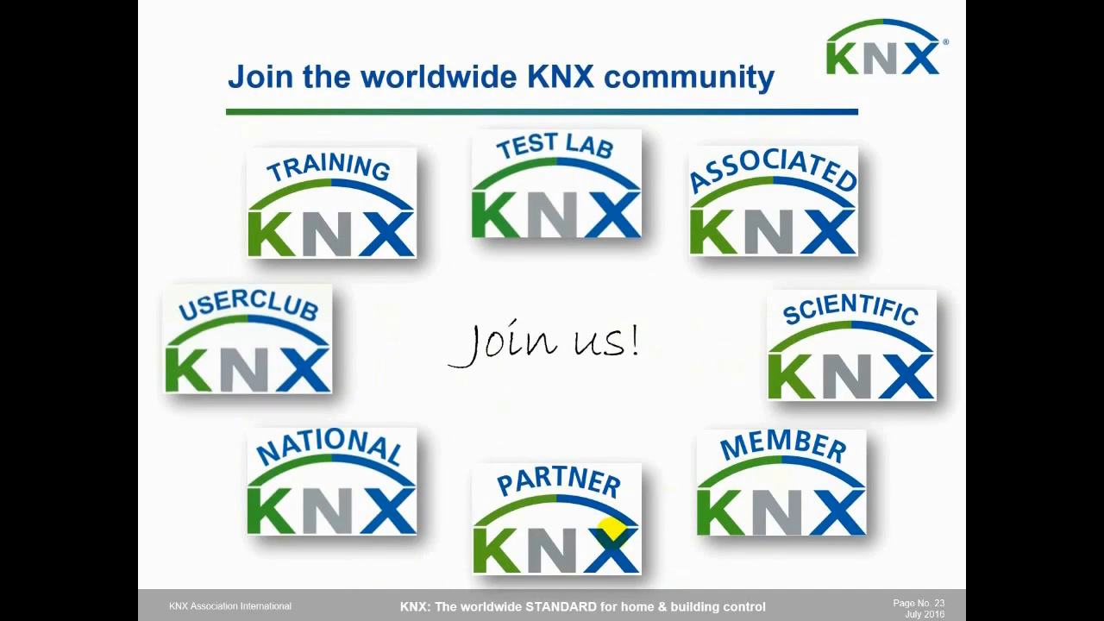